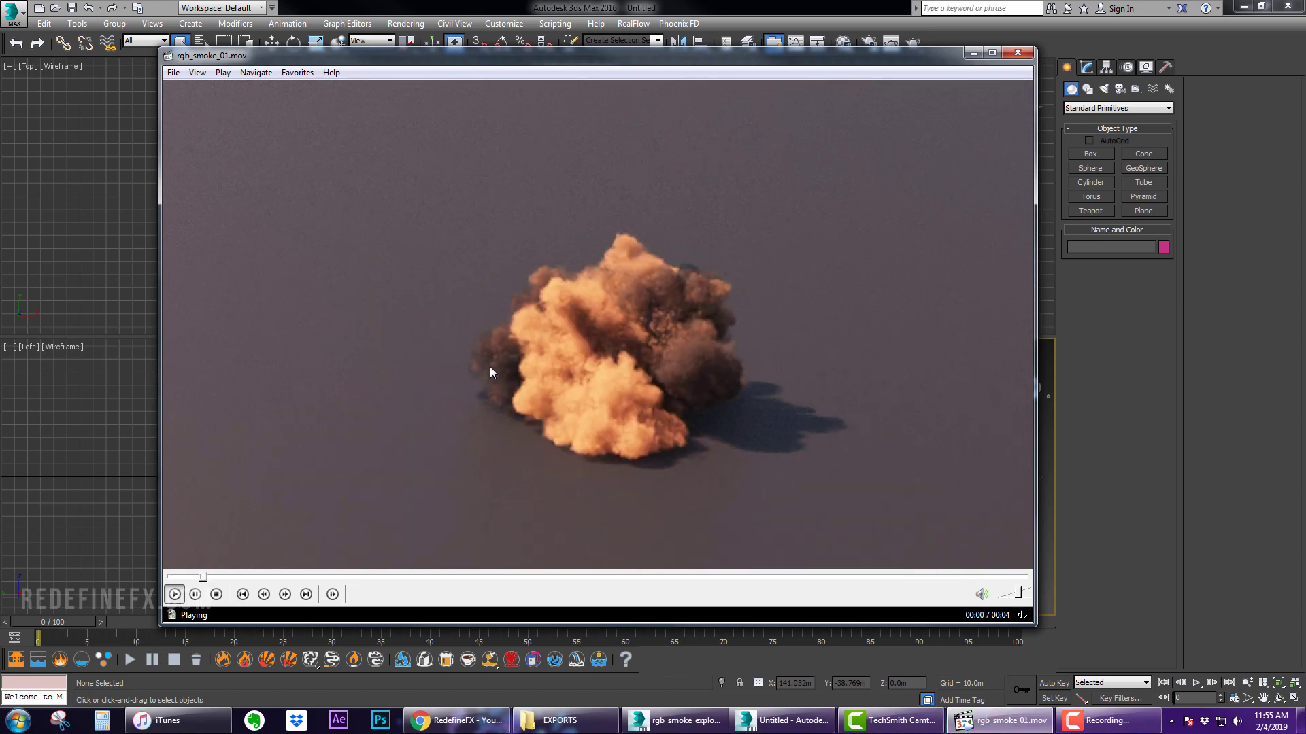
Pause the smoke explosion clip and look through the popular tutorial uploads on the RedefineFX YouTube channel
key("space")
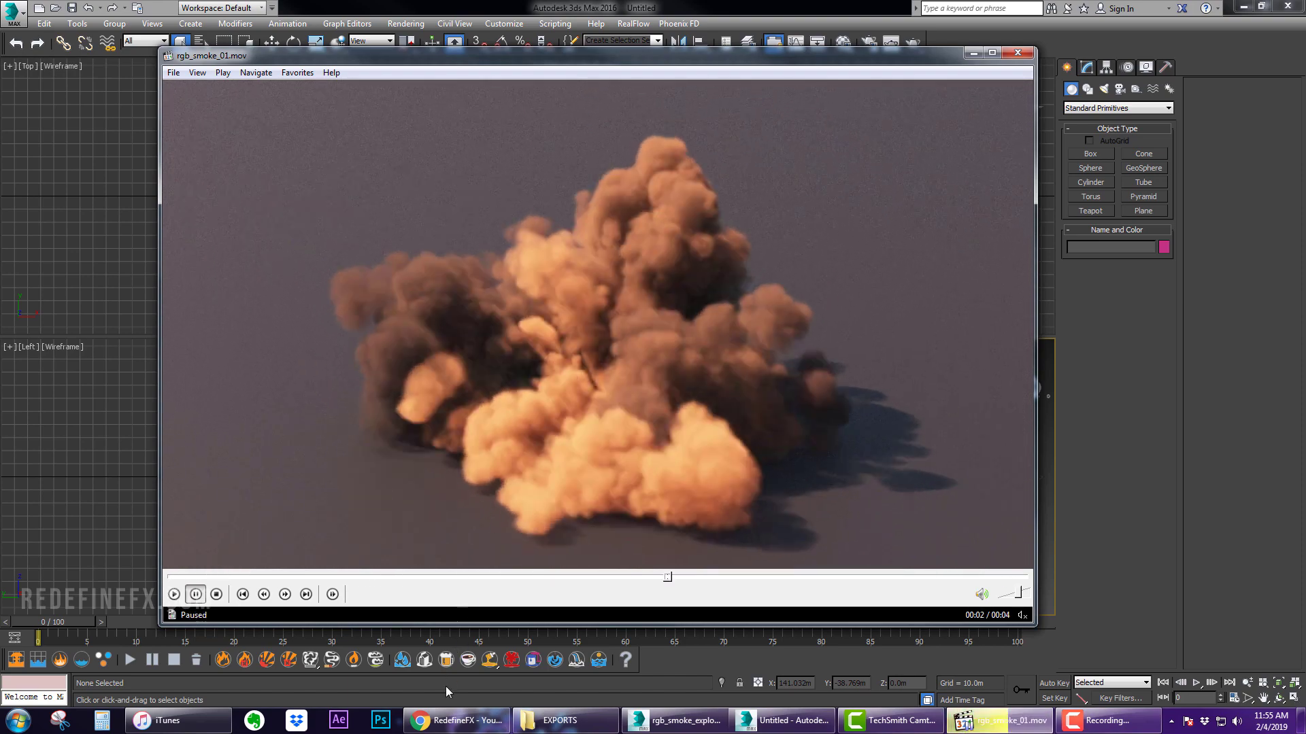
left_click(450, 723)
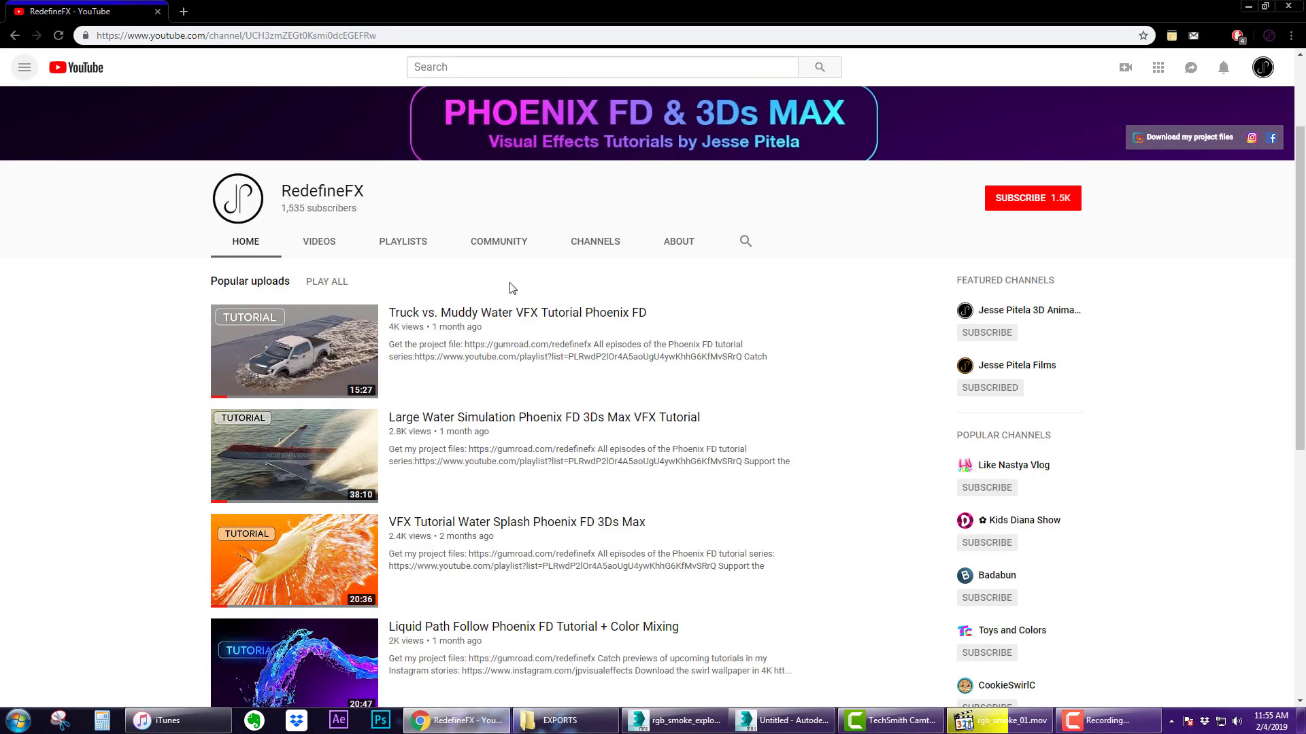
scroll(504, 296, "down", 7)
scroll(462, 358, "up", 9)
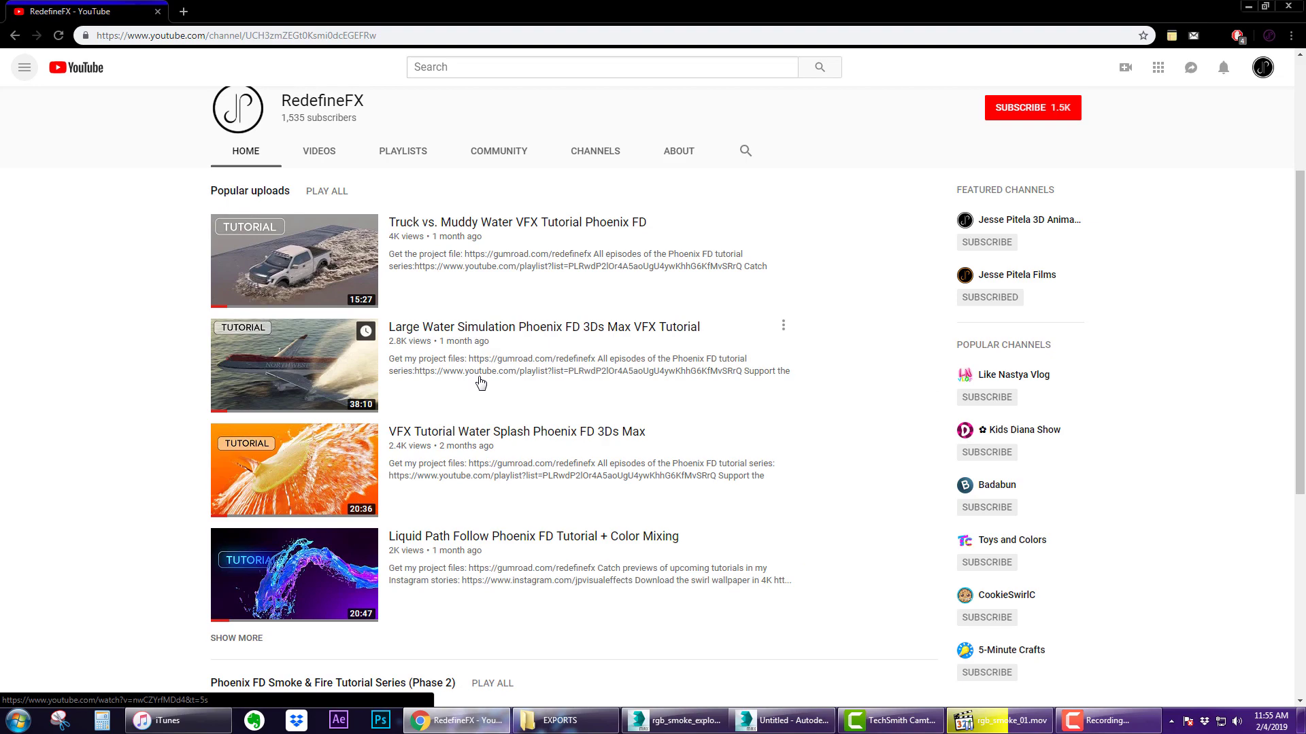
scroll(481, 271, "down", 2)
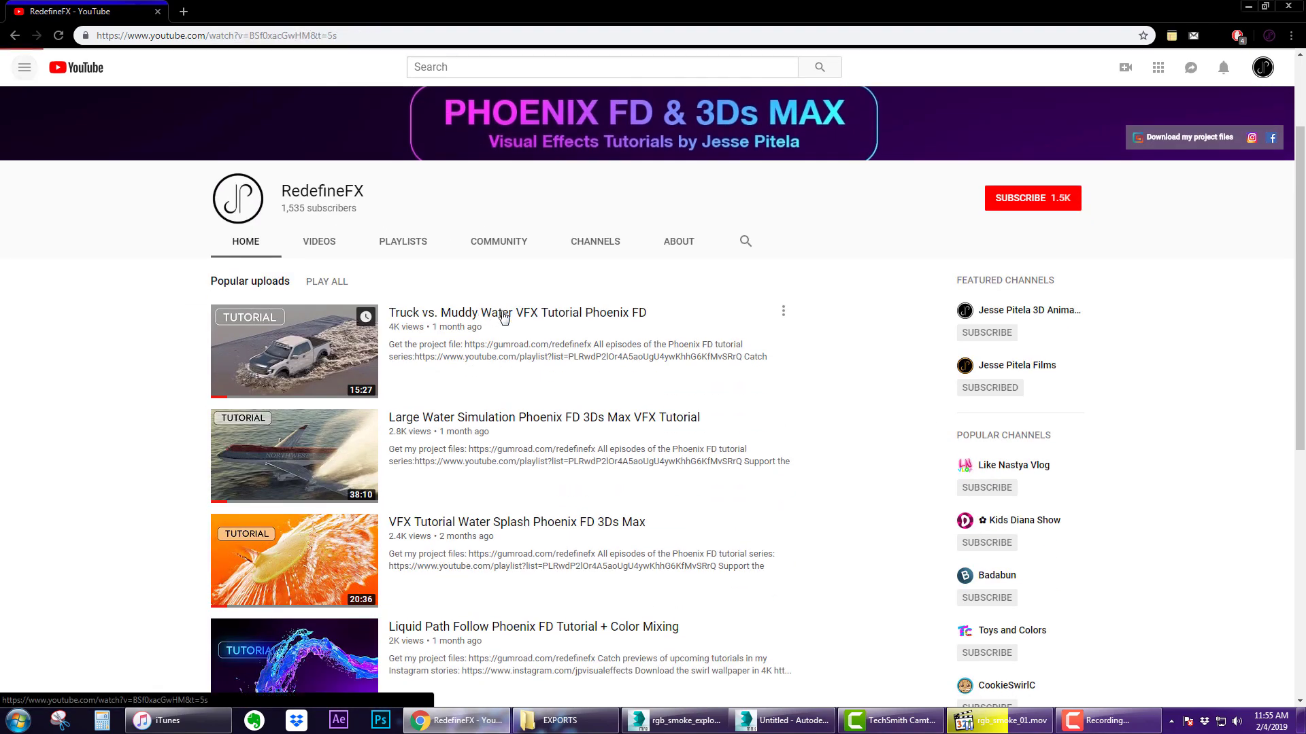
View the Truck vs. Muddy Water VFX tutorial page and its linked Gumroad project-file page
left_click(501, 315)
scroll(323, 323, "down", 4)
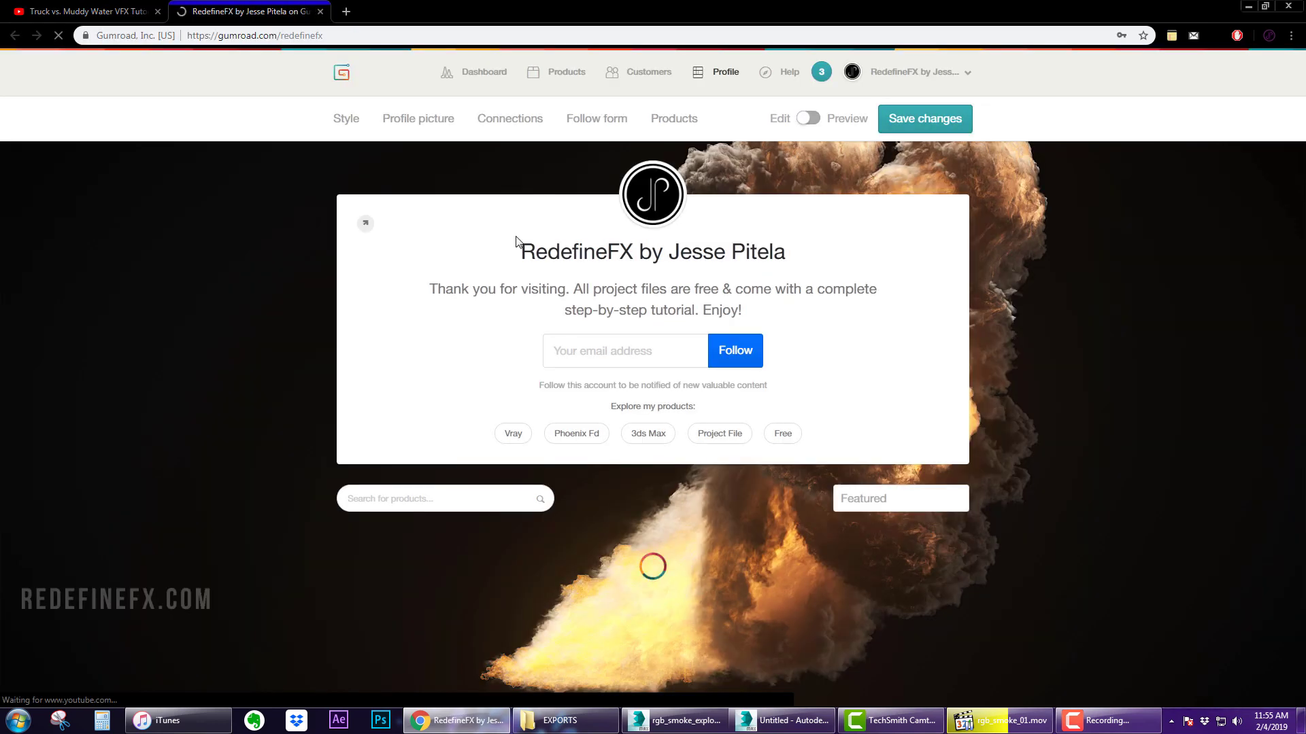
left_click(320, 11)
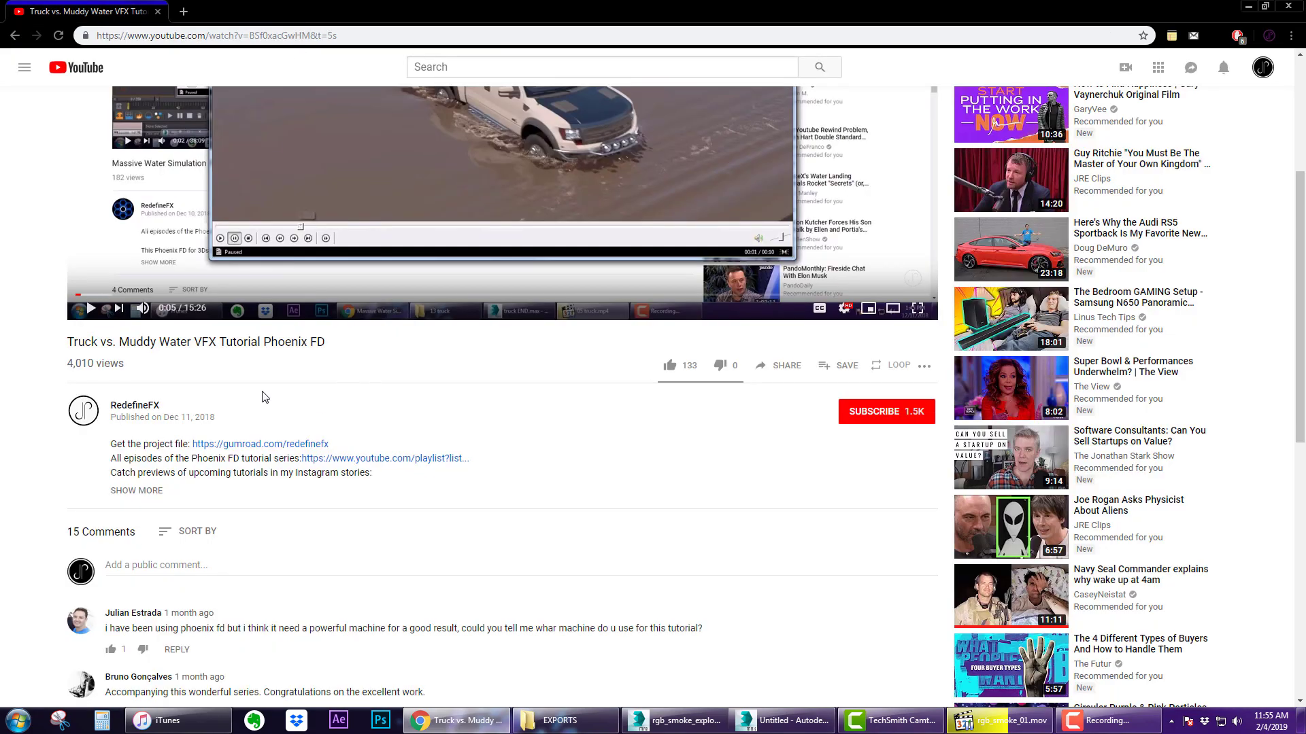
scroll(288, 393, "up", 4)
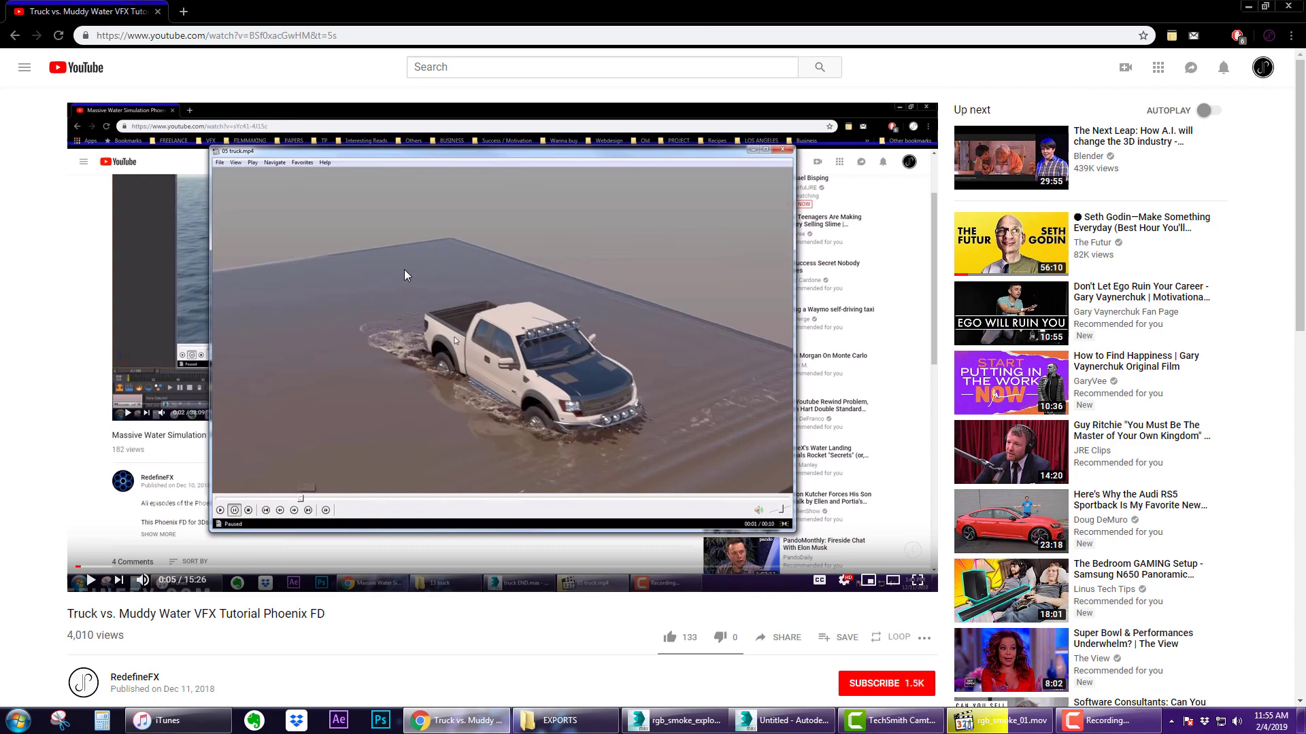
scroll(404, 269, "down", 3)
Switch to 3ds Max and review the units, keeping metric Meters for display and 1 unit = 1.0 Meters for the system
key("alt+Tab")
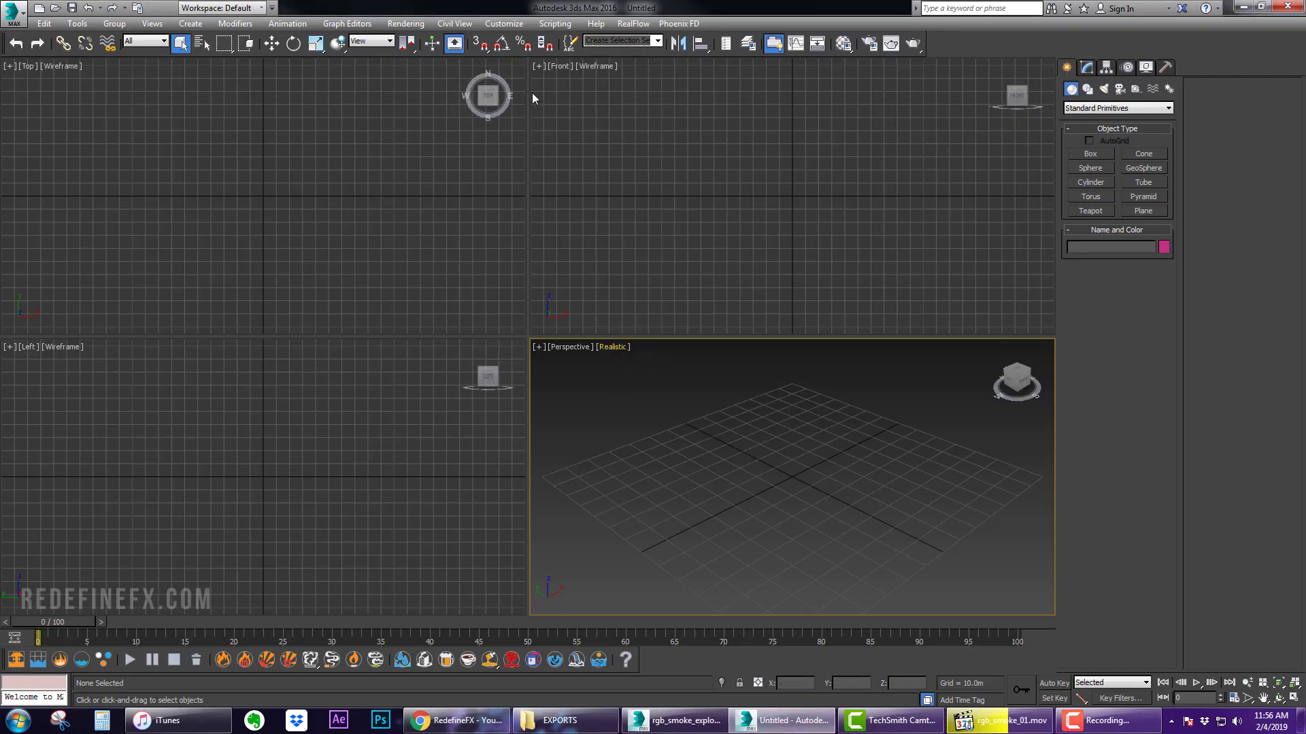
left_click(504, 23)
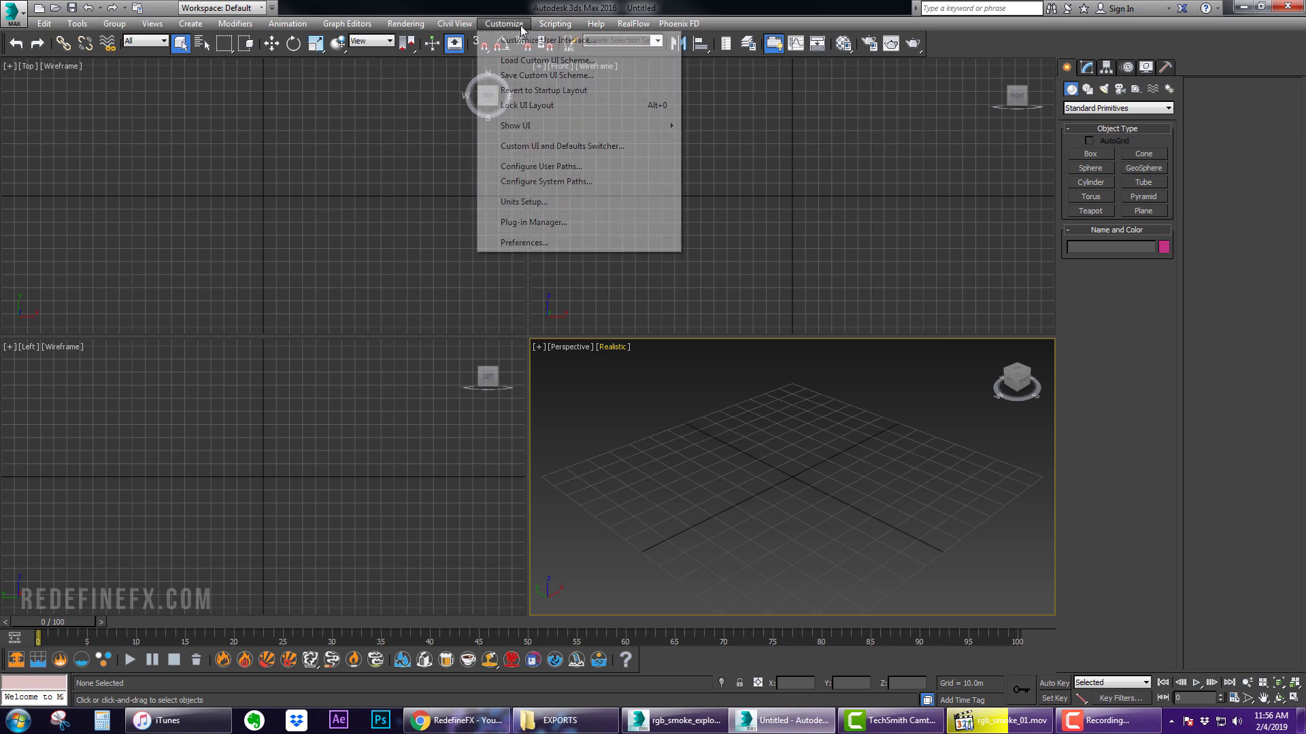
left_click(541, 202)
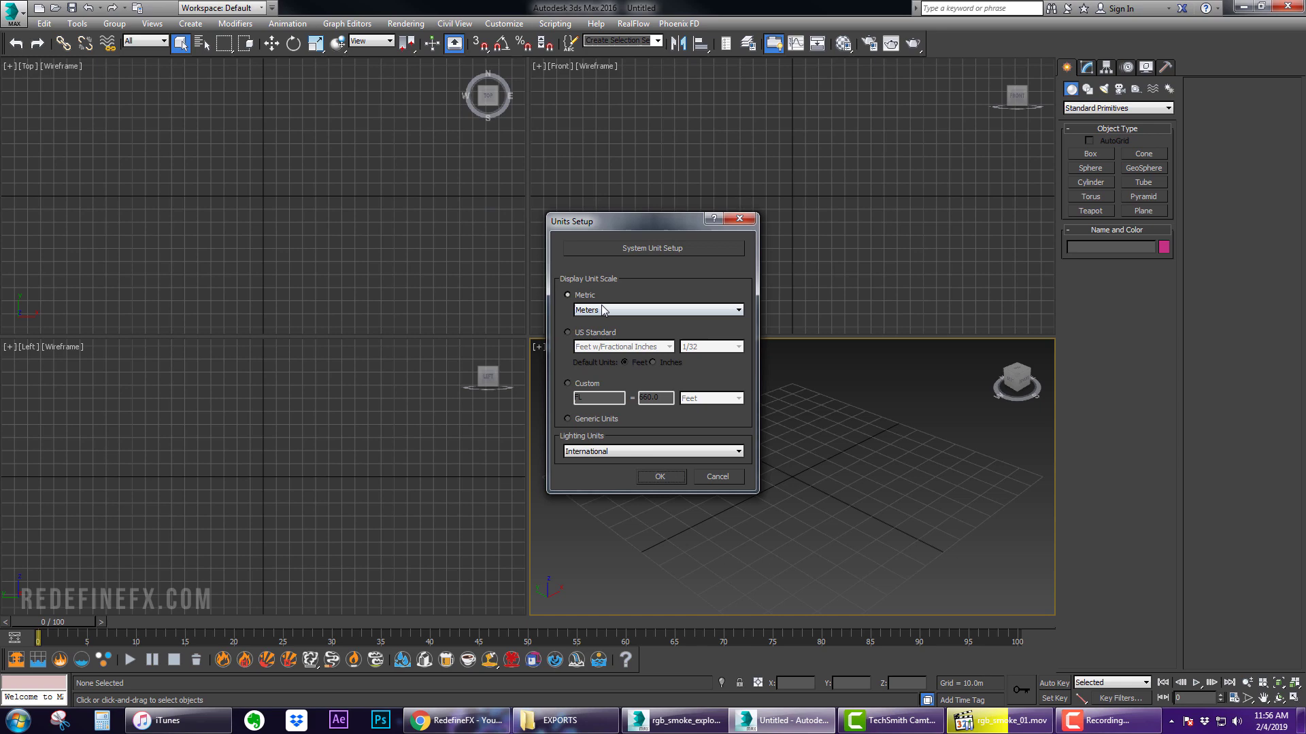
left_click(632, 249)
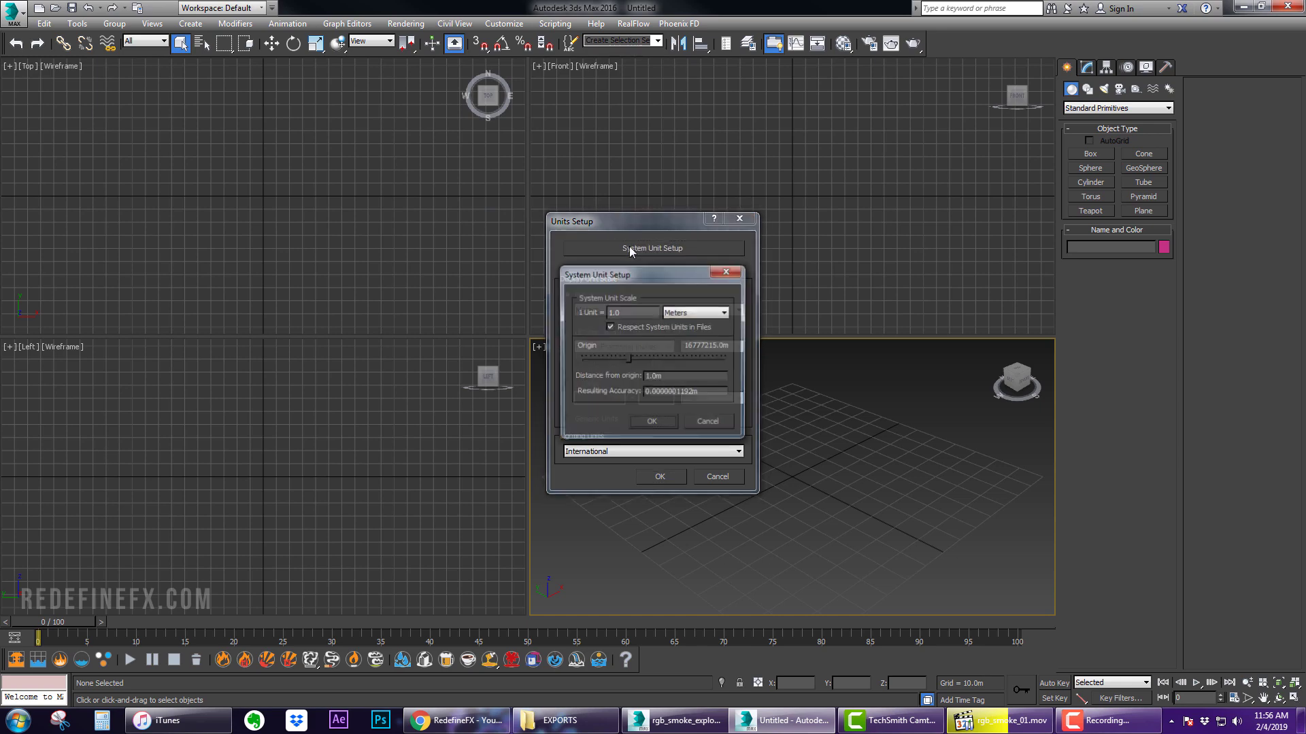
left_click(650, 424)
left_click(659, 478)
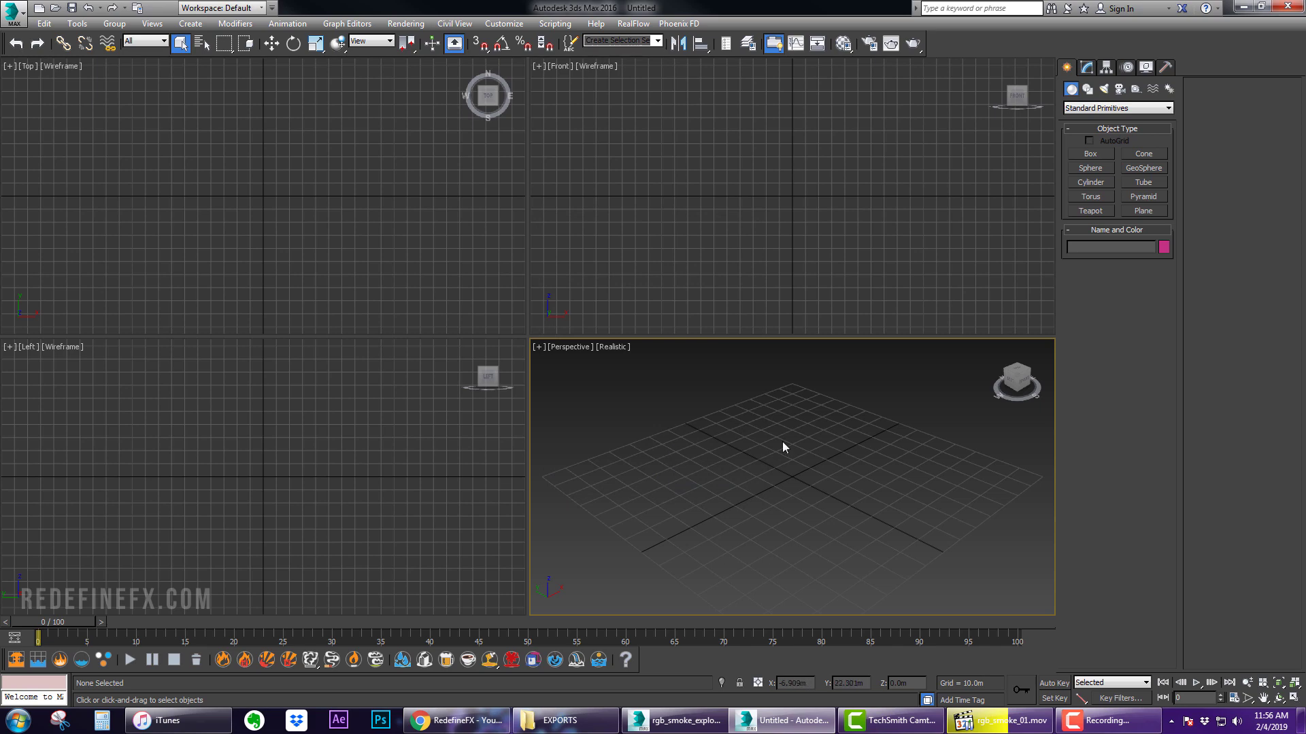
Examine the smoke's shape at several moments of the rgb_smoke_01.mov reference clip and put the player away
left_click(976, 720)
left_click(338, 576)
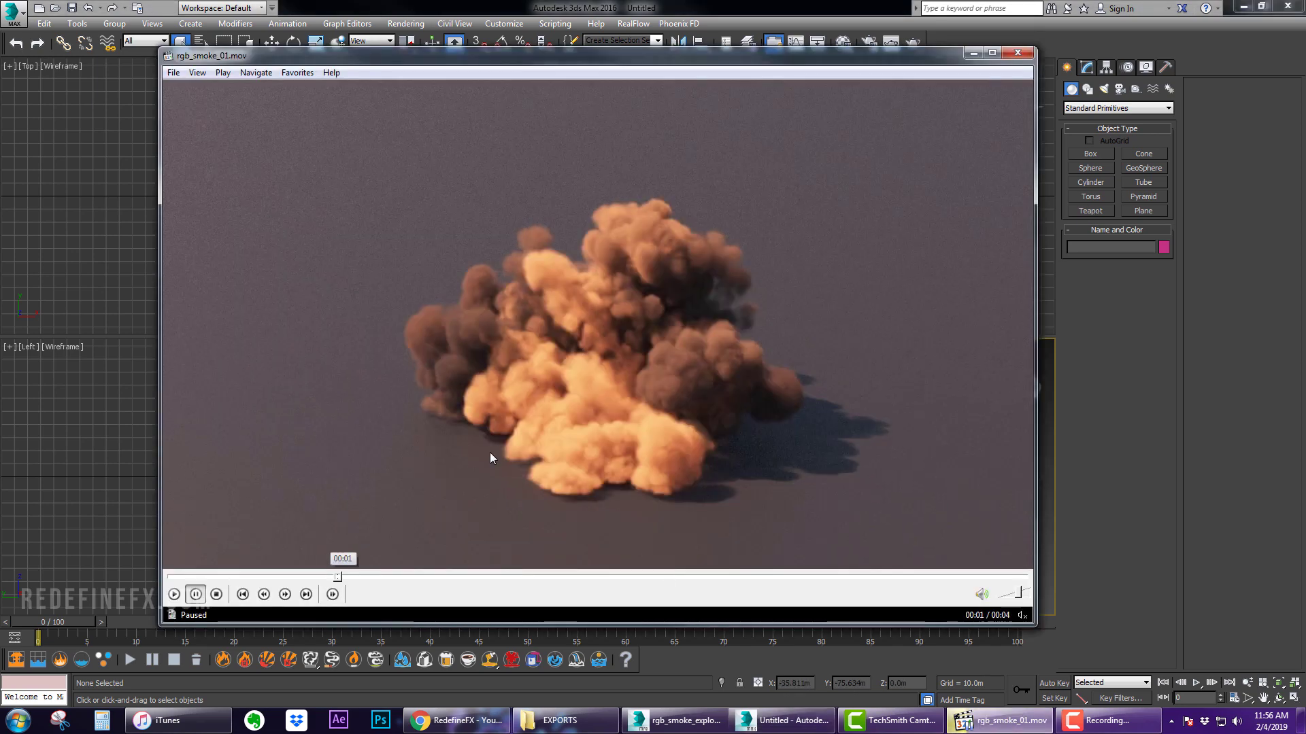
left_click(541, 413)
left_click(620, 365)
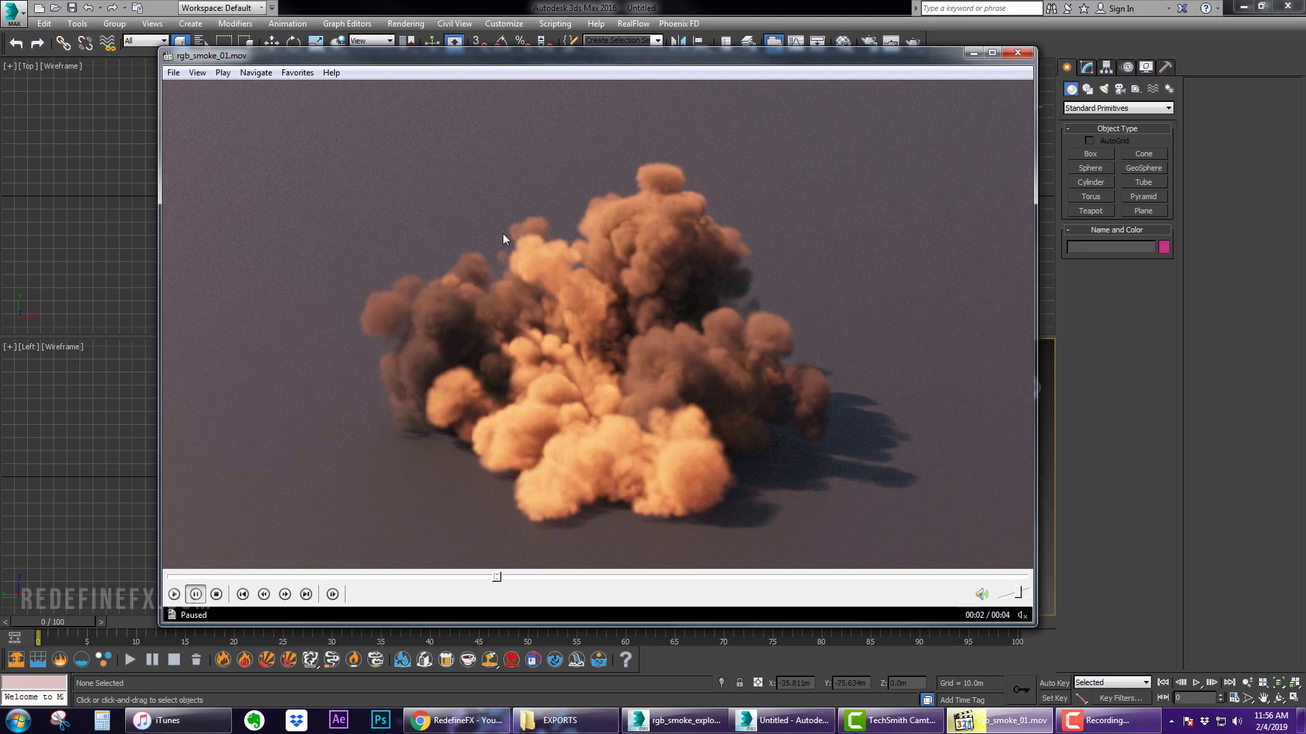
left_click(973, 52)
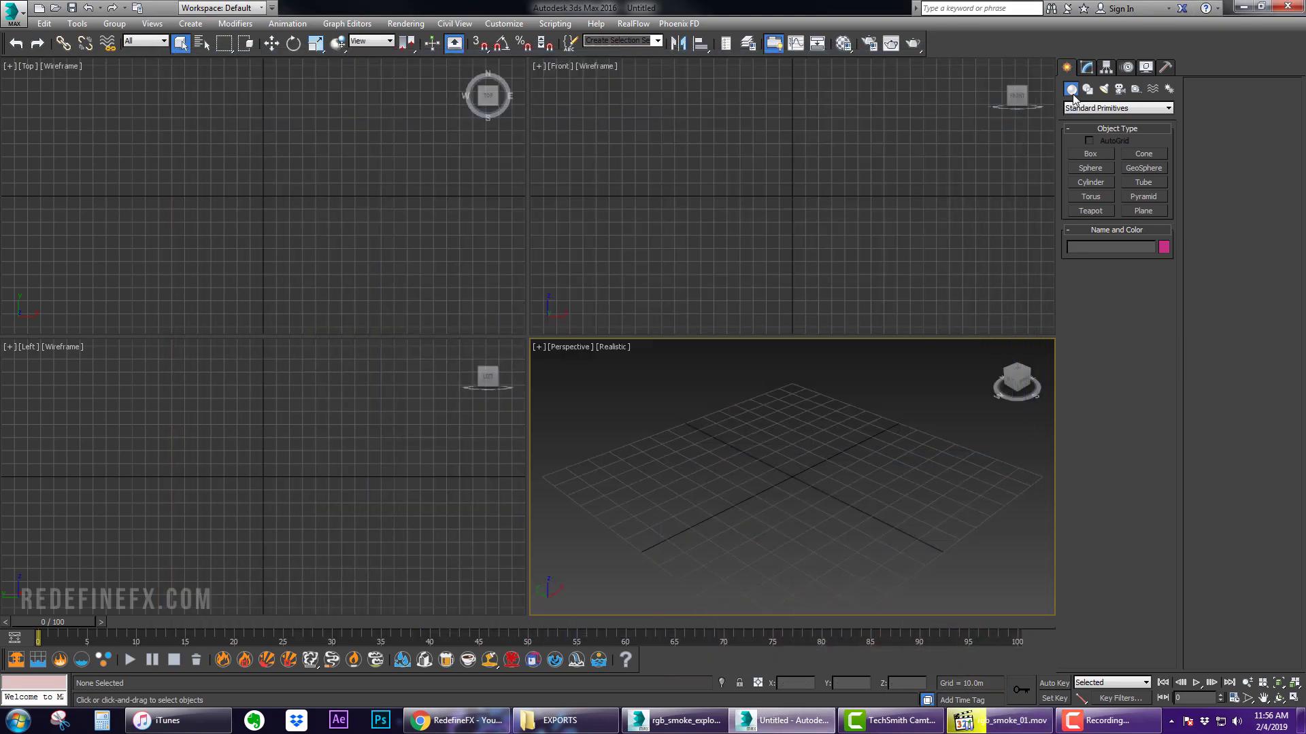
Create a Torus Knot at the grid centre with a base radius of about 10.3 m and a cross-section radius of about 5.6 m
left_click(1074, 109)
left_click(1081, 126)
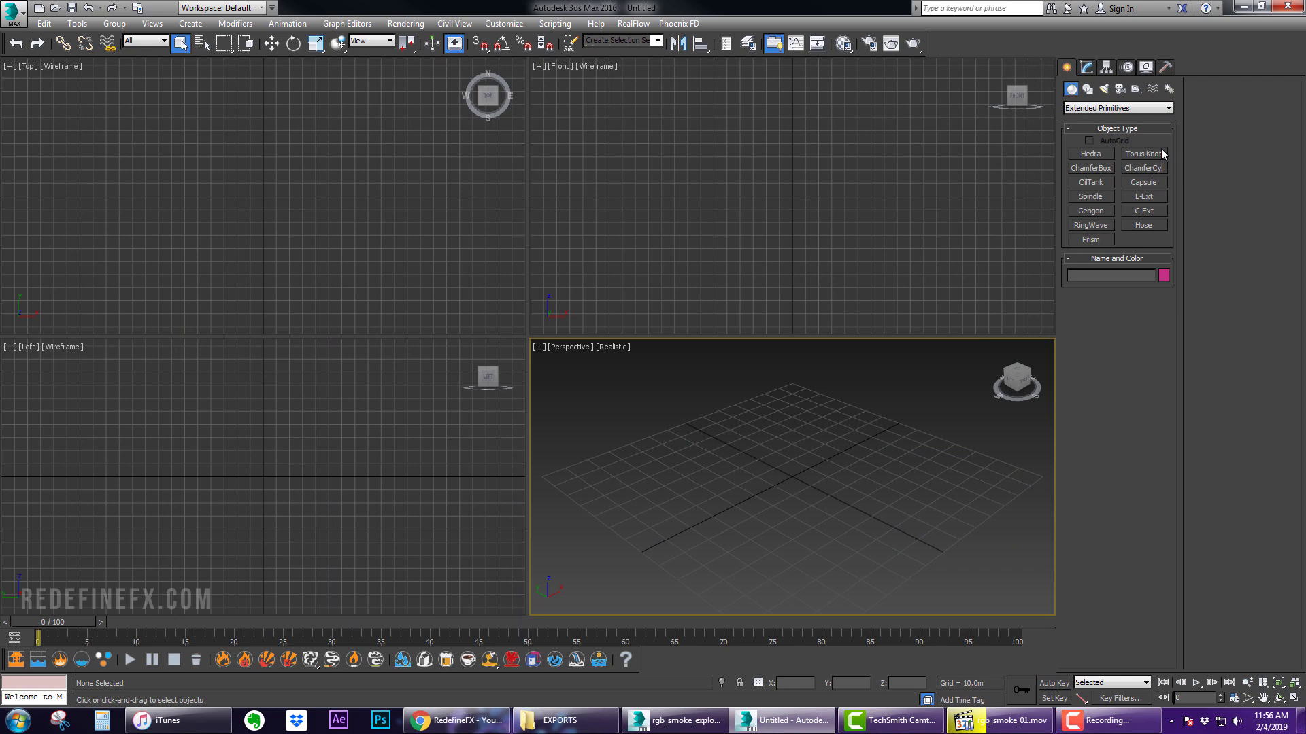
left_click(1144, 156)
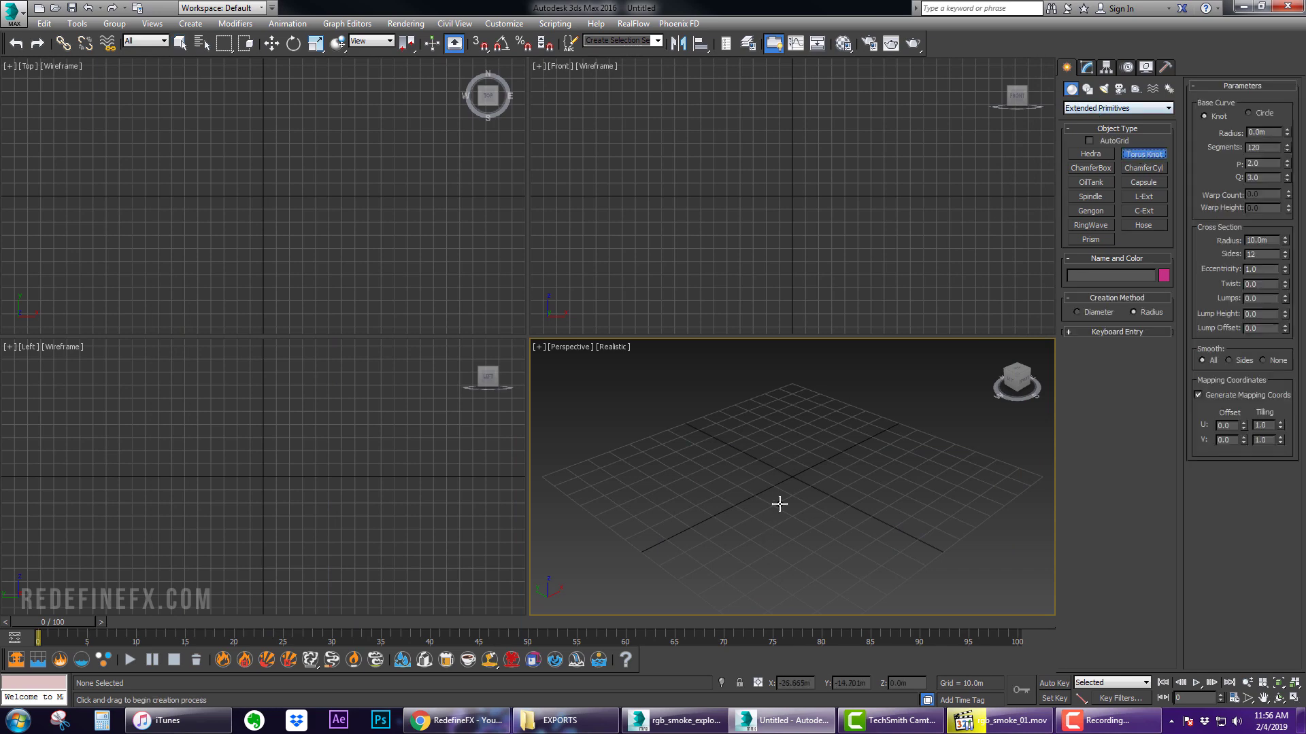
left_click_drag(790, 476, 825, 502)
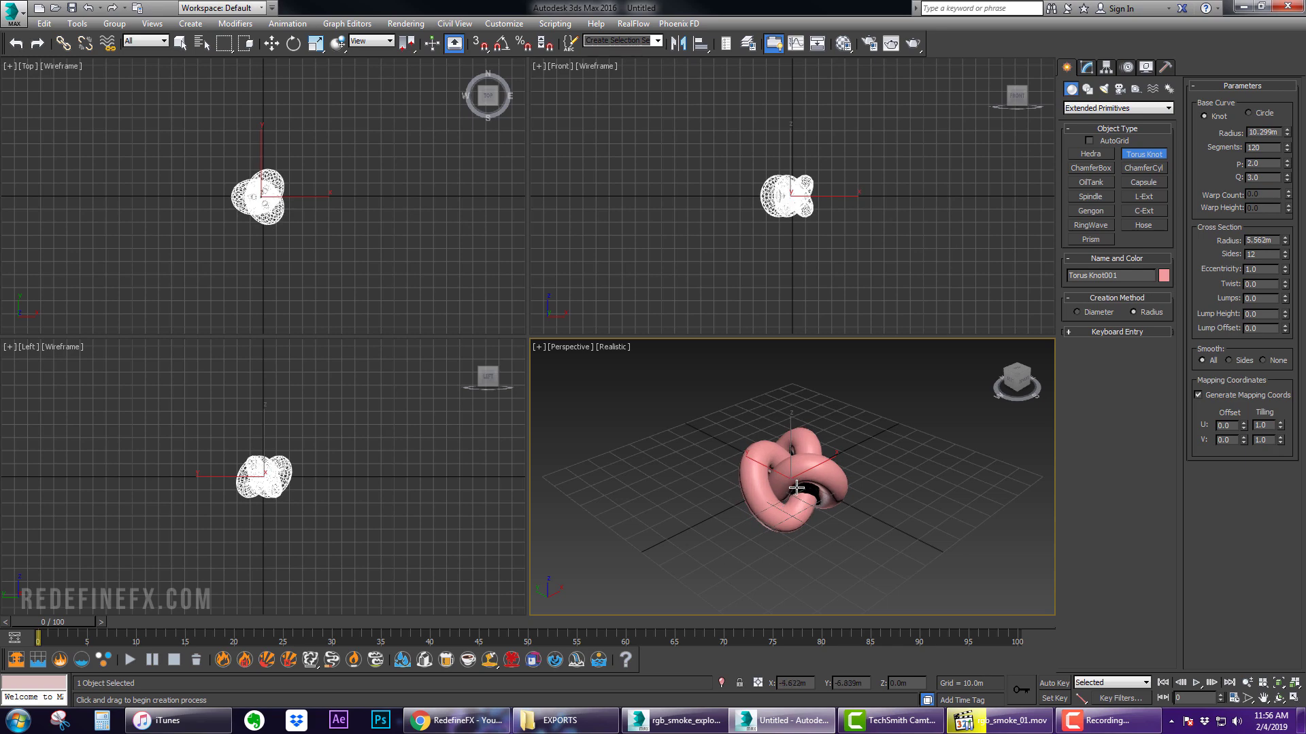
right_click(796, 487)
Scale the torus knot down slightly and raise it above the grid to a Z position of about 11.1 m
middle_click_drag(814, 495, 797, 487, "alt")
key("r")
left_click_drag(794, 482, 800, 510)
key("w")
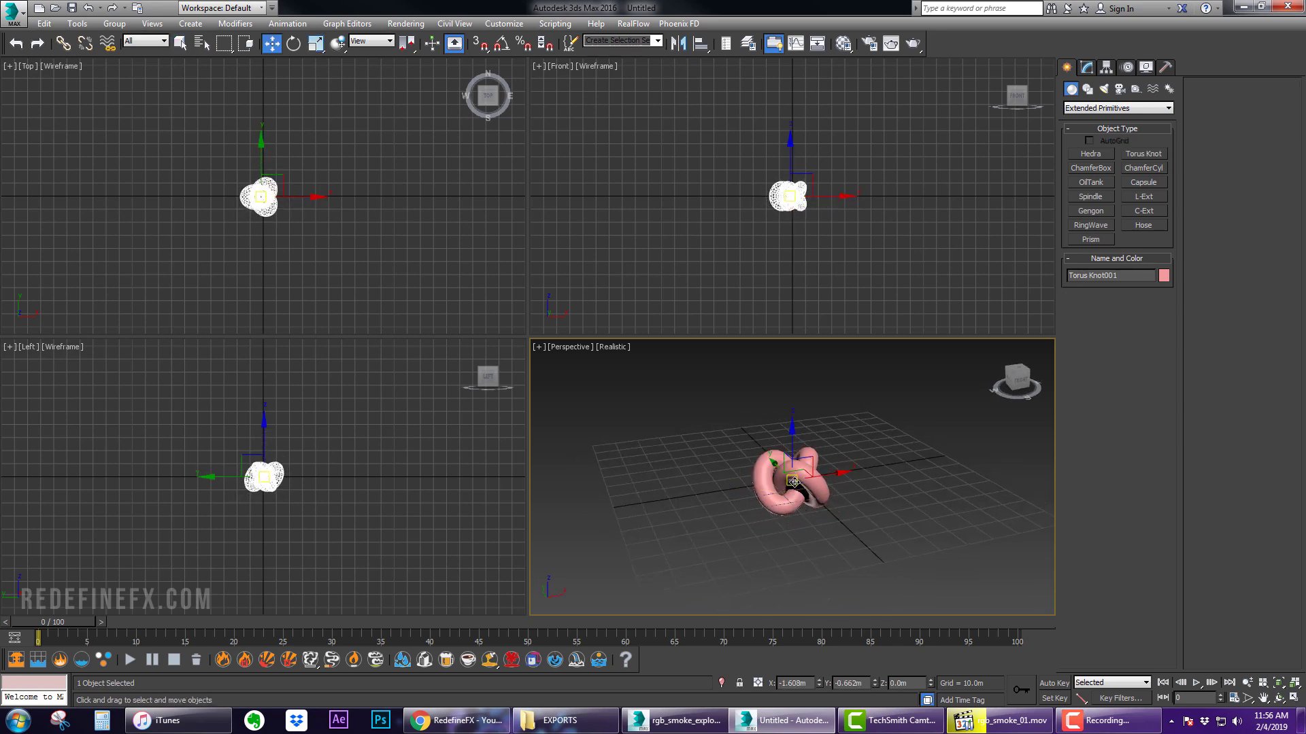
left_click_drag(791, 449, 792, 422)
middle_click_drag(801, 482, 791, 463, "alt")
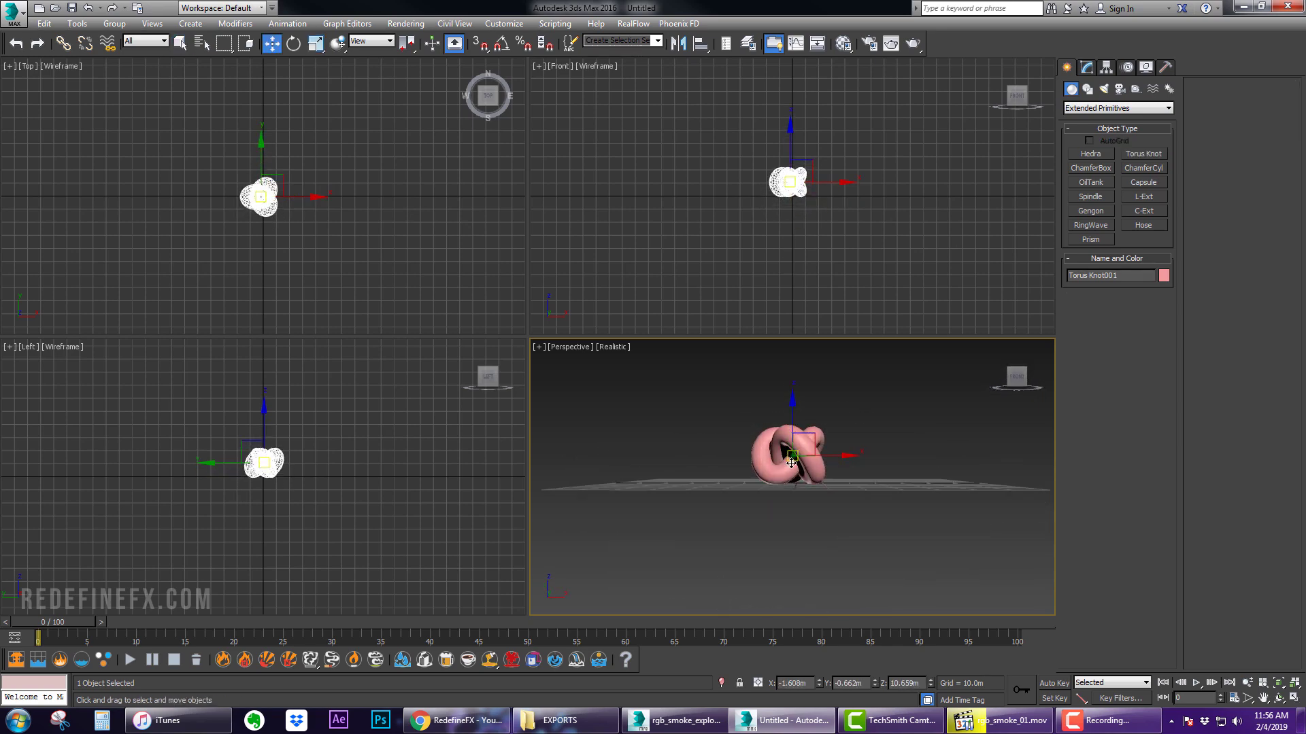
scroll(791, 464, "up", 5)
left_click_drag(793, 419, 792, 416)
middle_click_drag(805, 456, 809, 468, "alt")
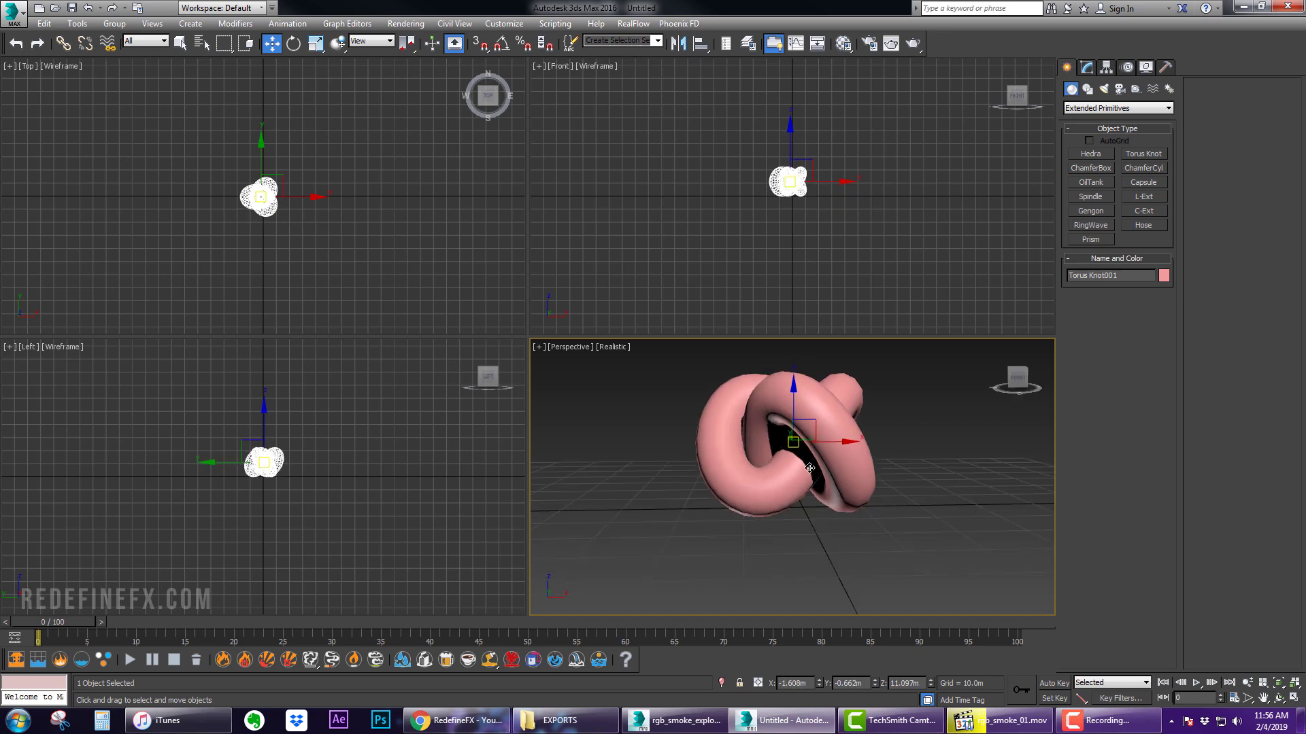
Create a PhoenixFD FireSmokeSim container with AutoGrid on, about 141 x 142 x 82 m, around the torus knot in the maximized perspective view
key("alt+w")
scroll(728, 393, "down", 4)
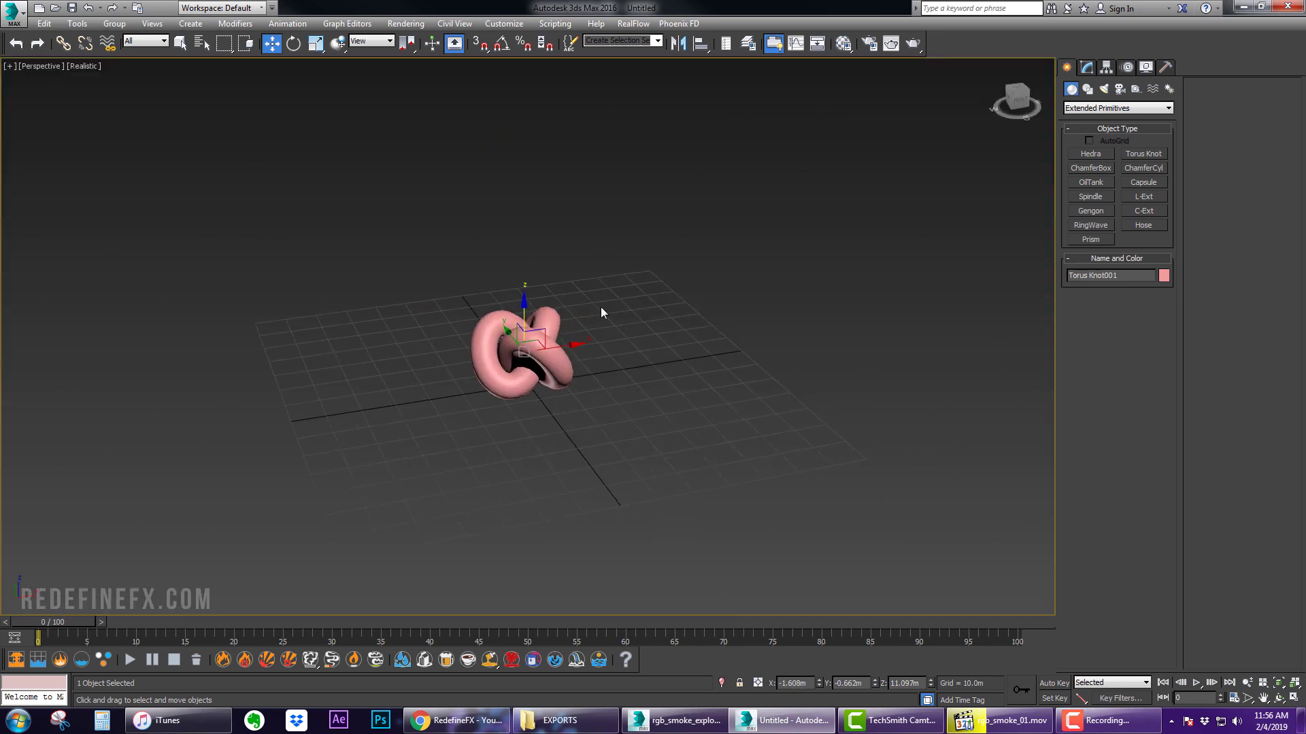
left_click(1075, 109)
left_click(1121, 300)
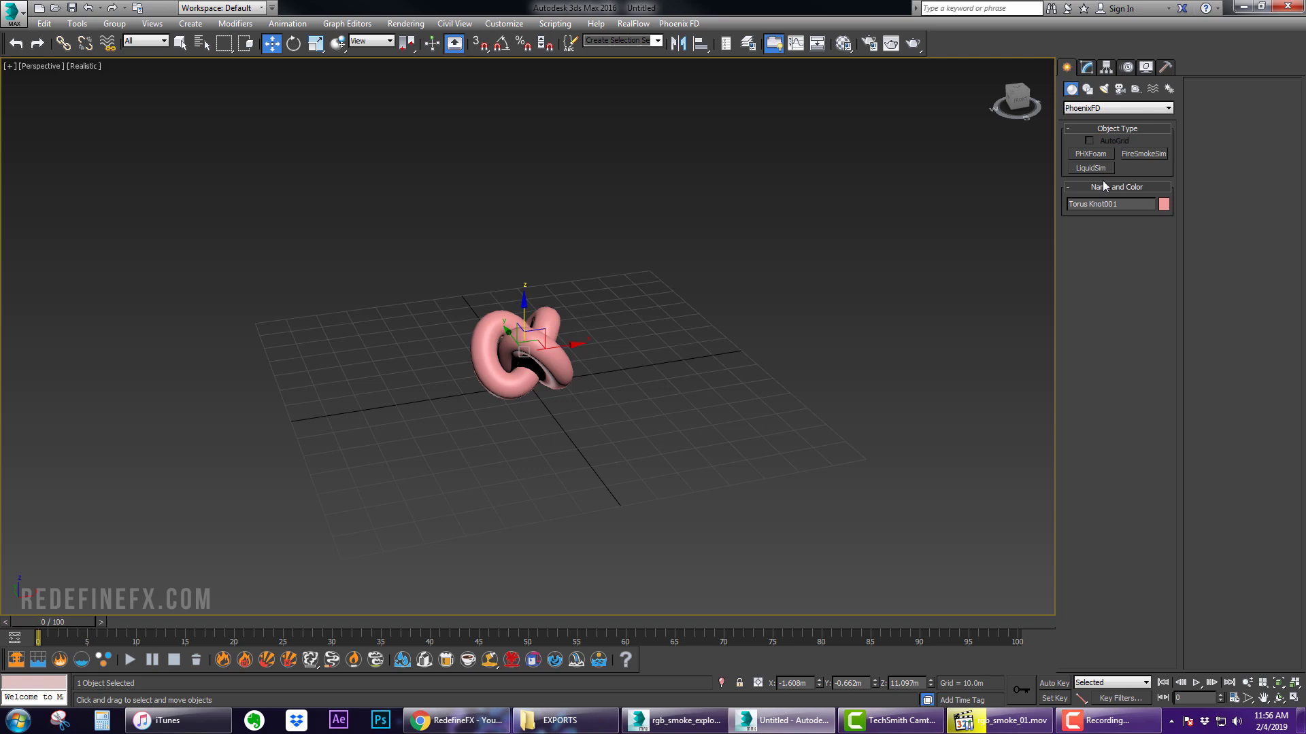
left_click(1122, 155)
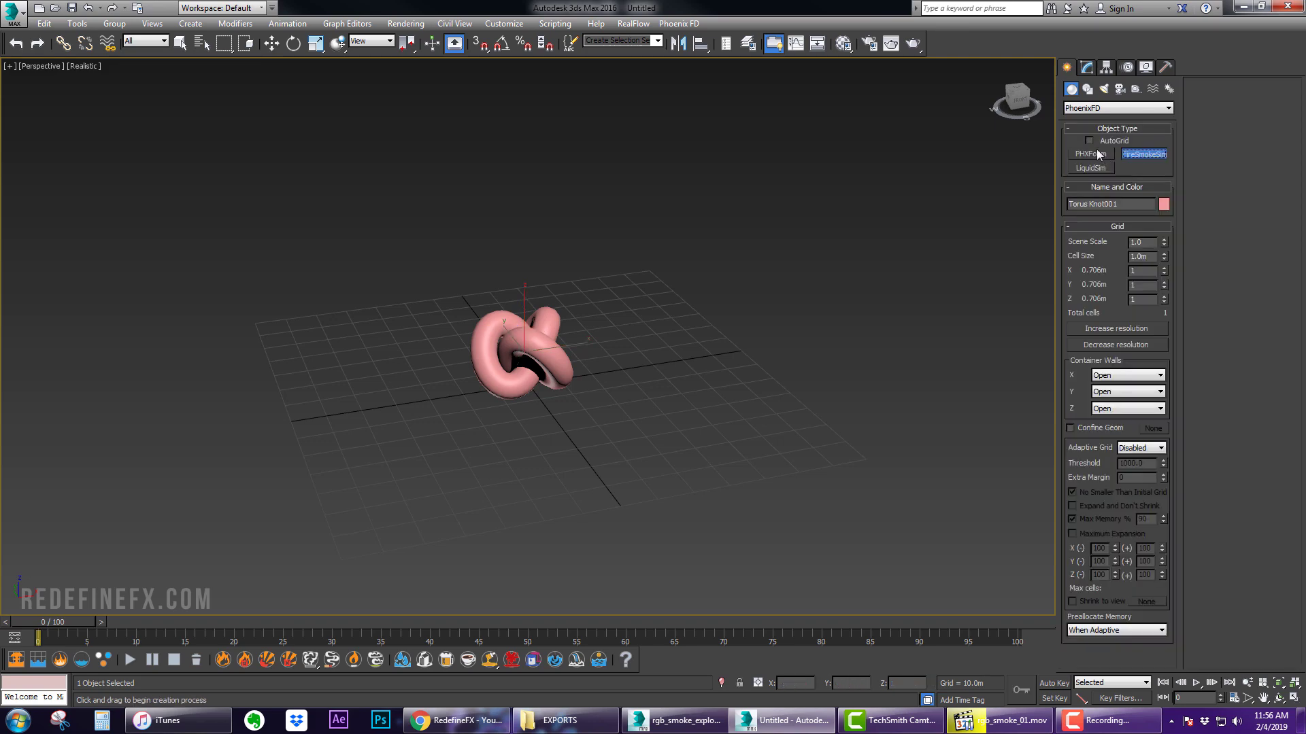
left_click(1089, 140)
middle_click_drag(625, 349, 701, 335)
left_click_drag(322, 307, 952, 445)
left_click(868, 175)
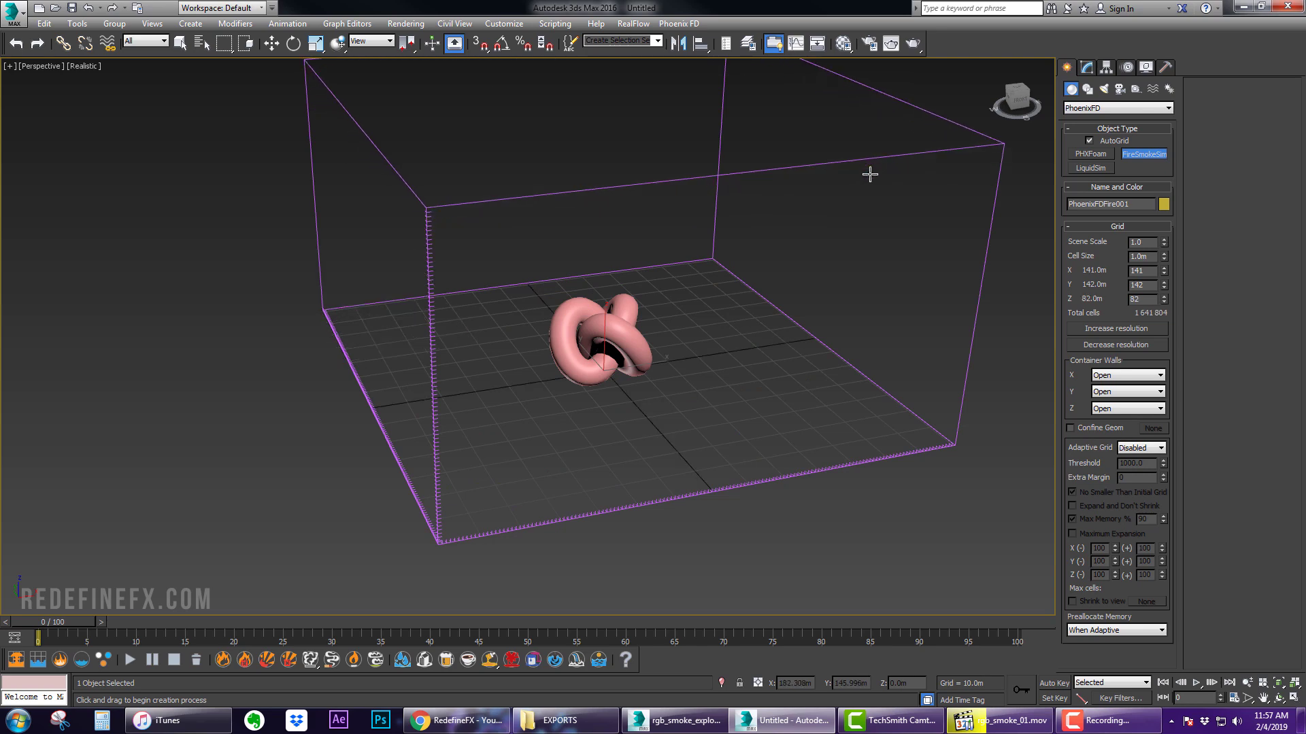
right_click(886, 243)
In the simulator's grid settings, set the Z container wall to Jammed (-) and the adaptive grid to Smoke
left_click(1086, 66)
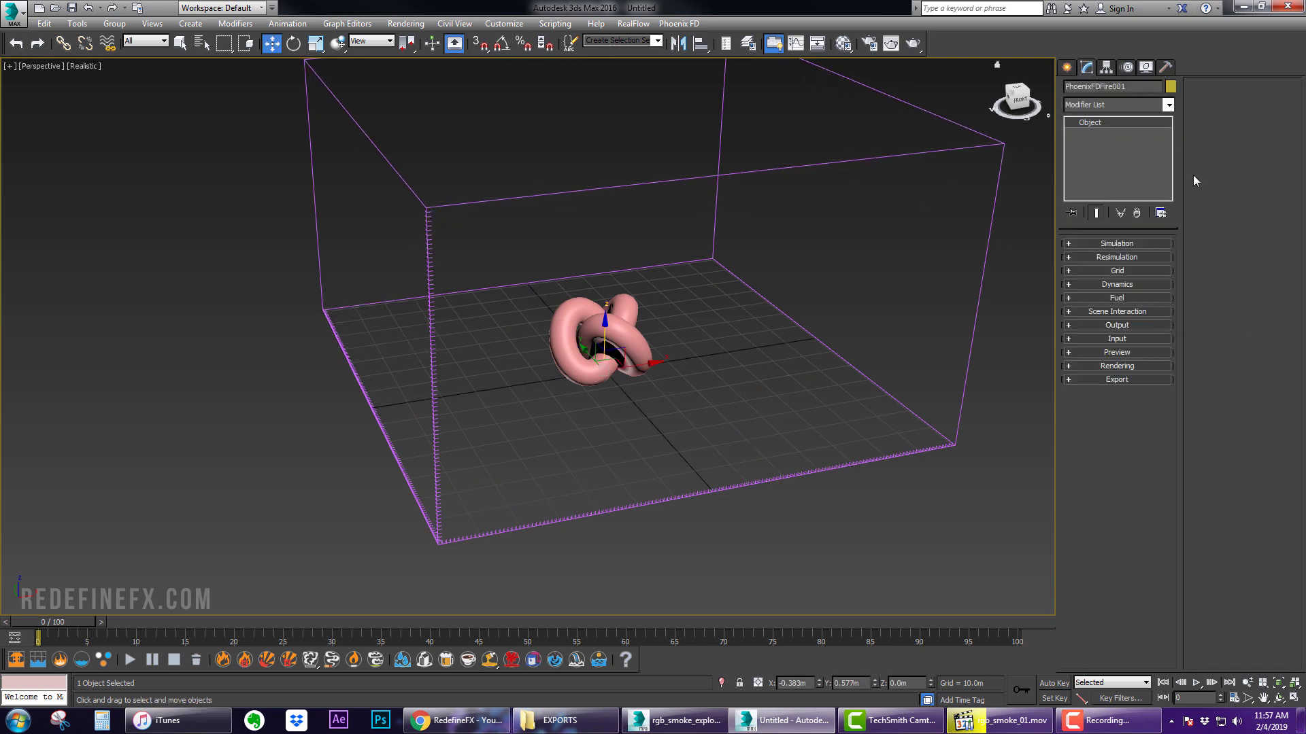
left_click(1116, 270)
left_click(1116, 431)
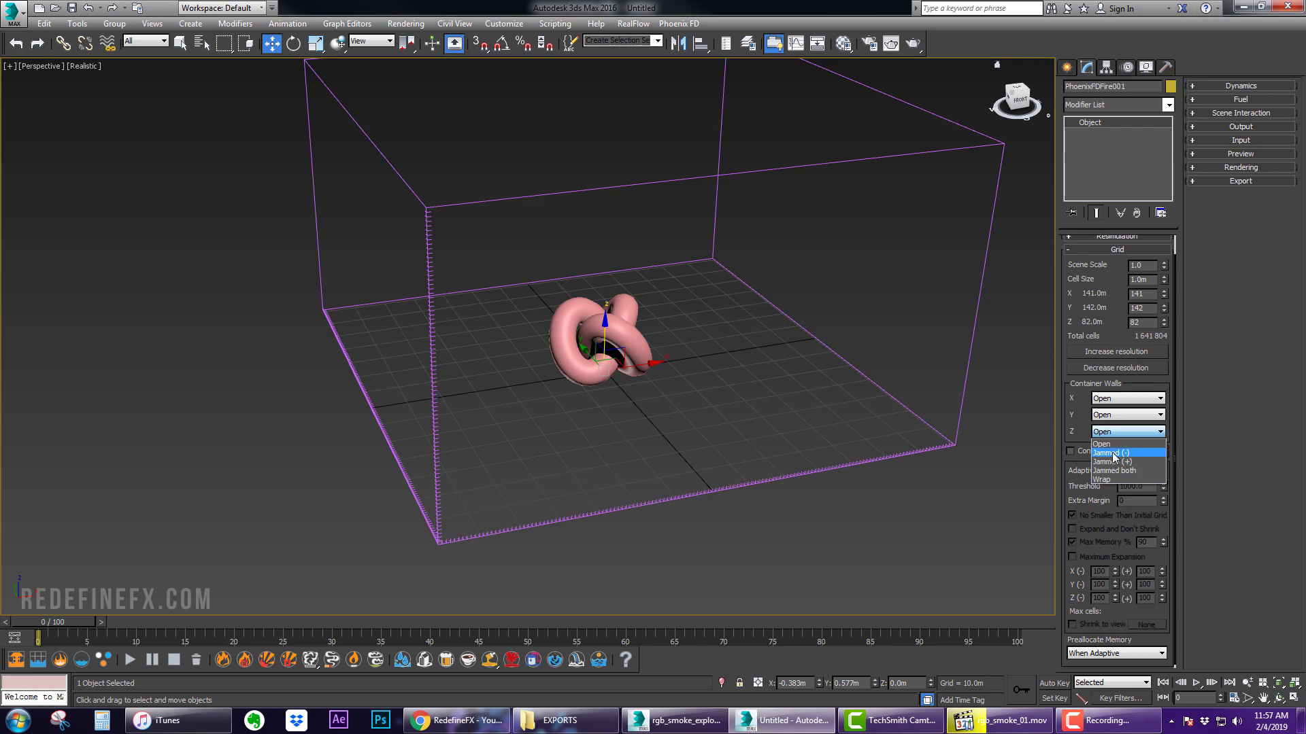
left_click(1119, 455)
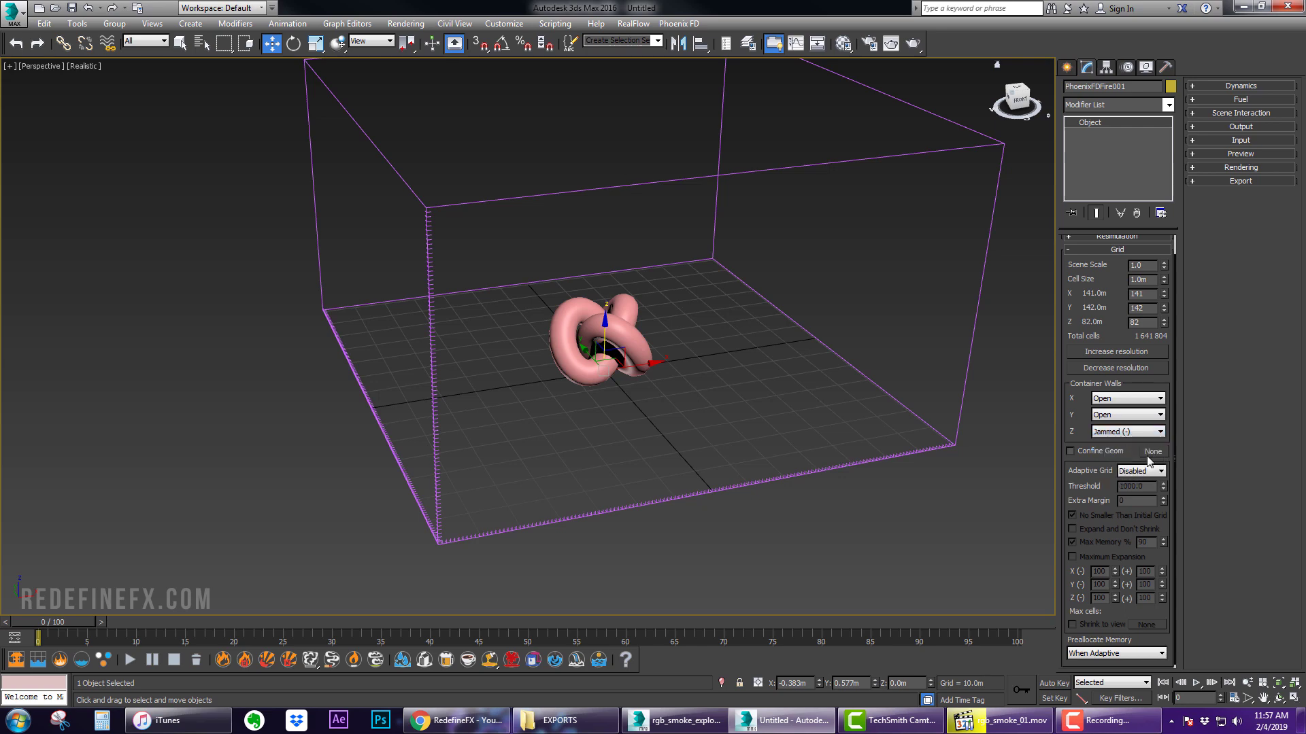
left_click(1140, 471)
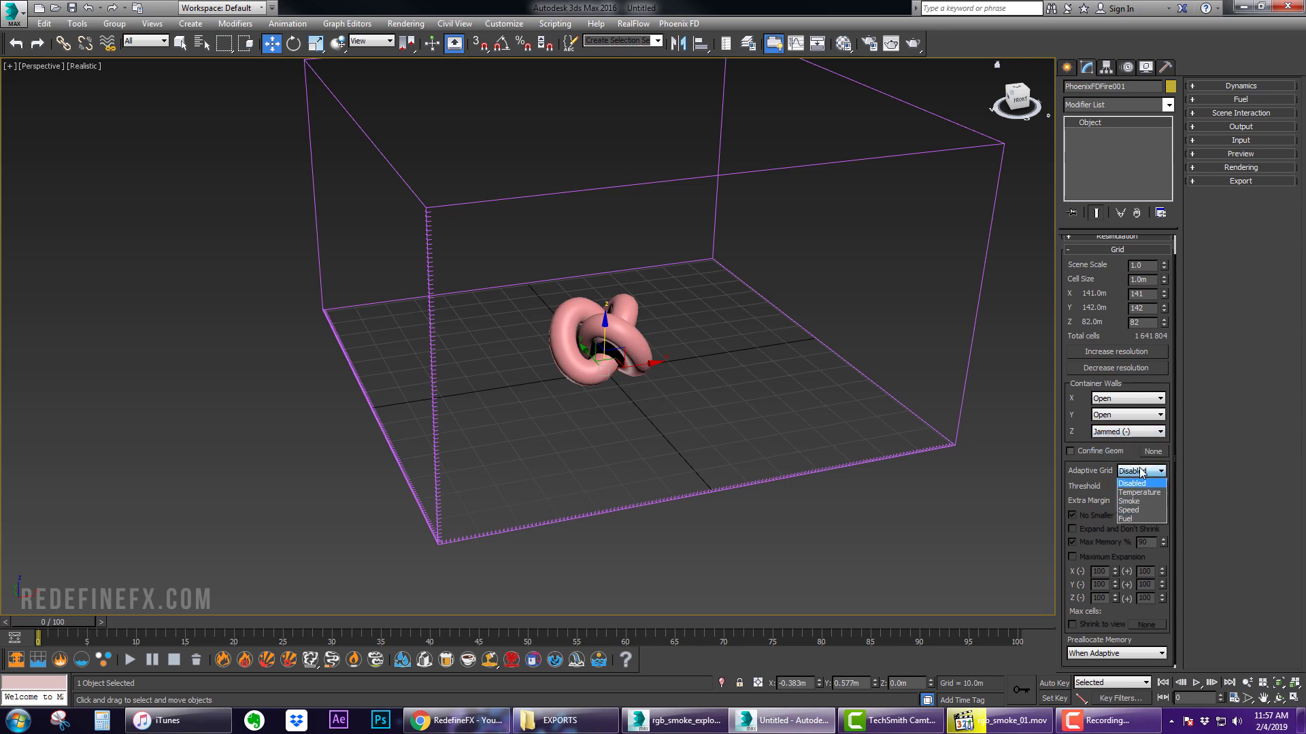
left_click(1130, 502)
Turn off Renderable in the object properties of the smoke simulator container
left_click_drag(711, 284, 691, 259)
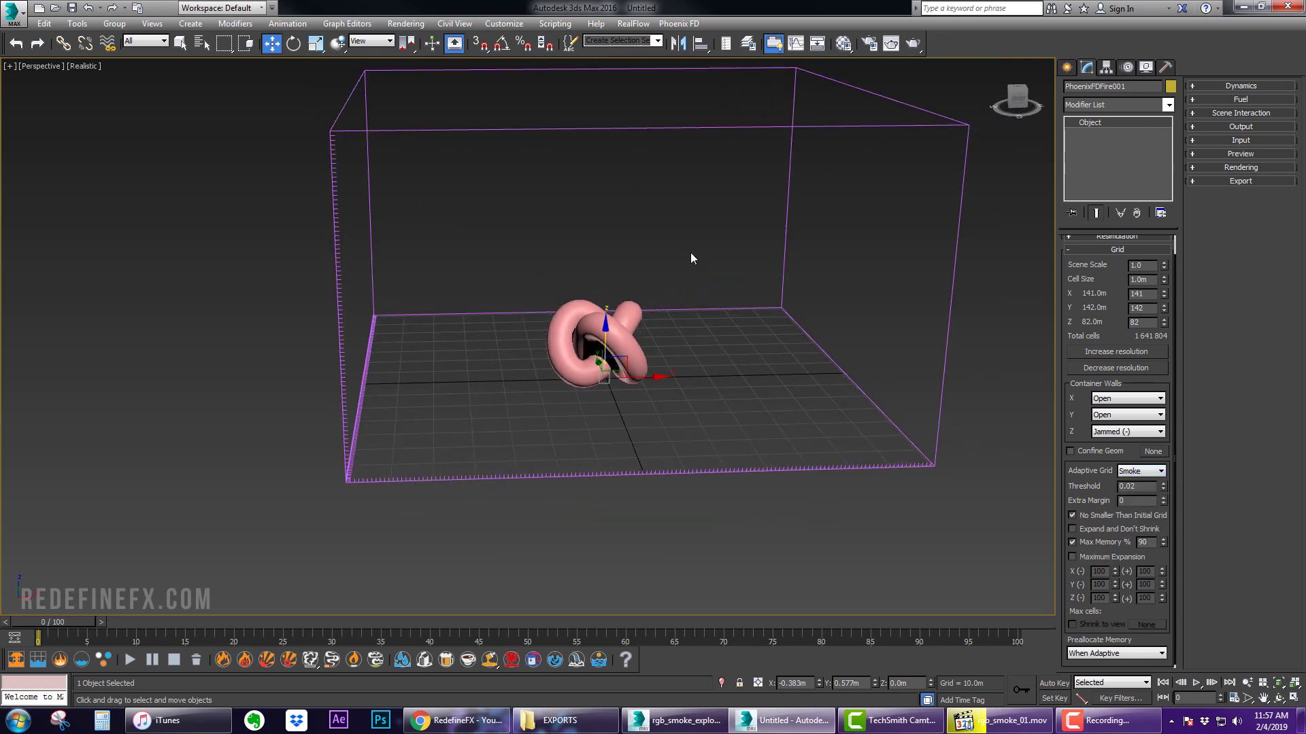
middle_click_drag(691, 258, 786, 317, "alt")
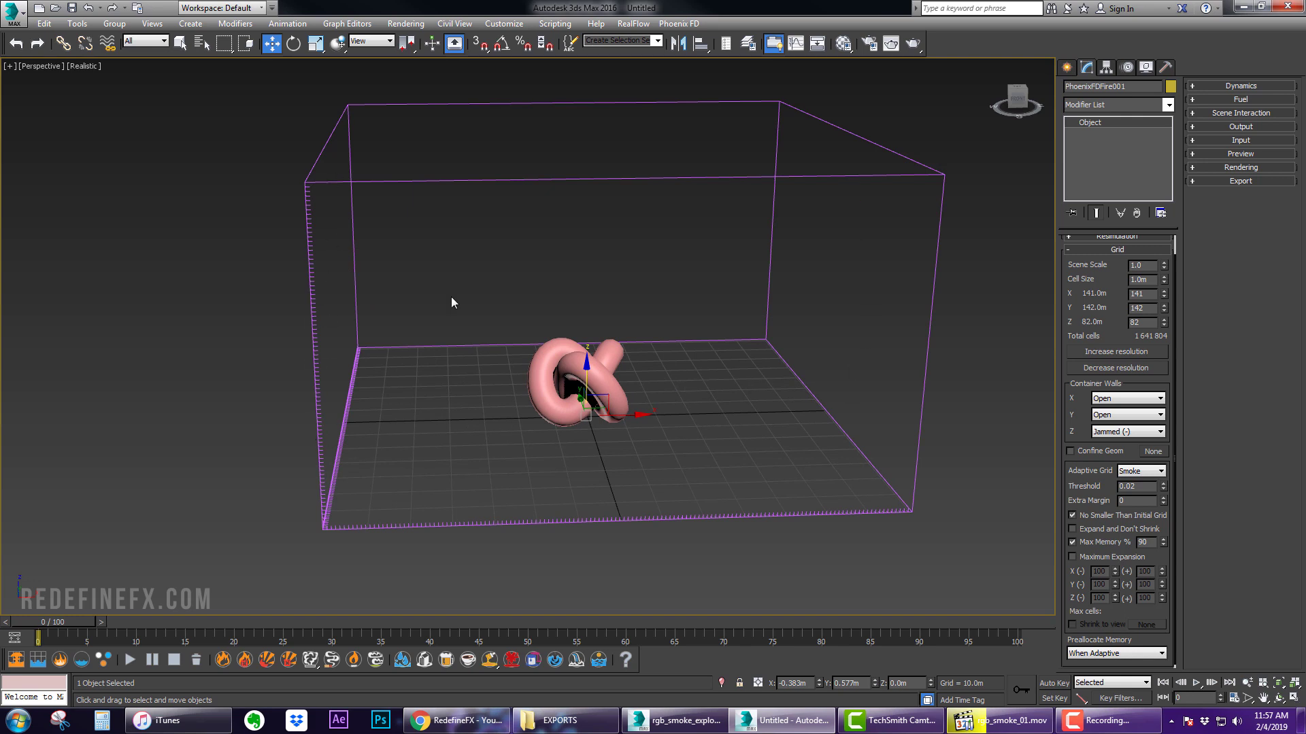
middle_click_drag(581, 289, 729, 302, "alt")
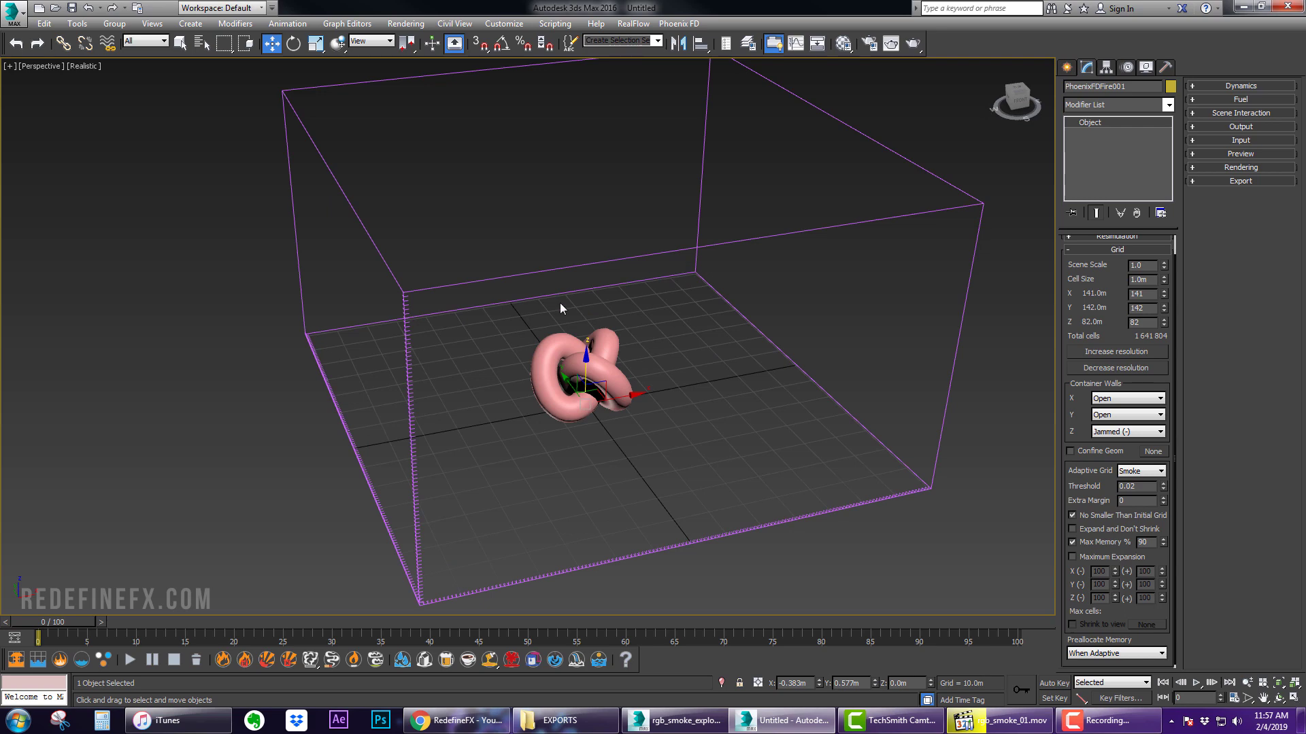
right_click(604, 369)
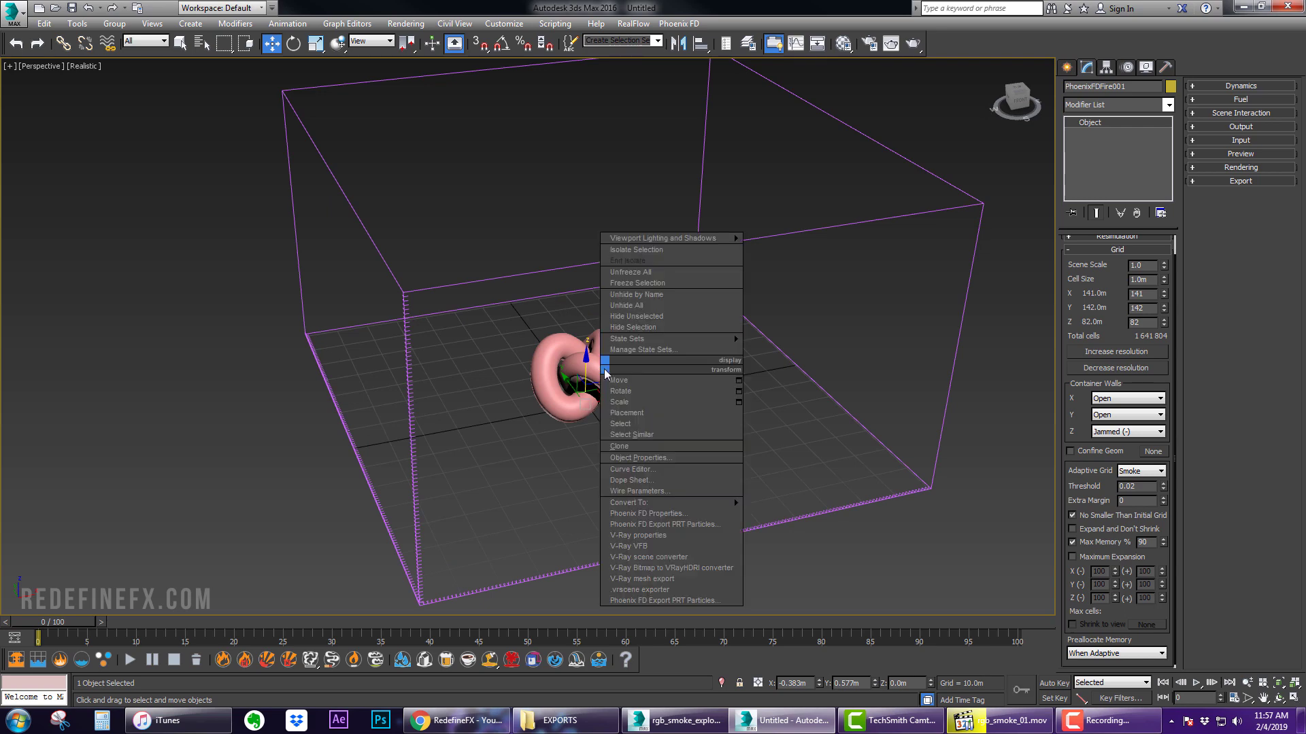
left_click(633, 458)
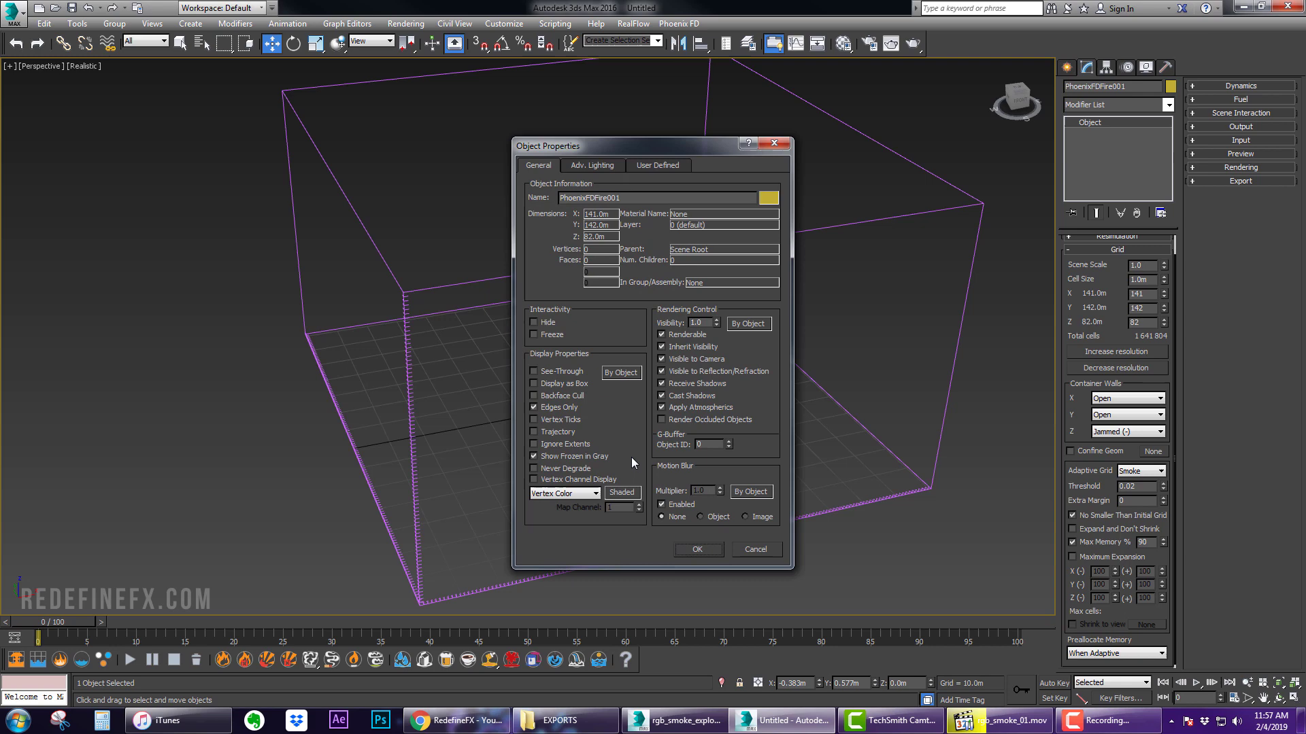
left_click(660, 334)
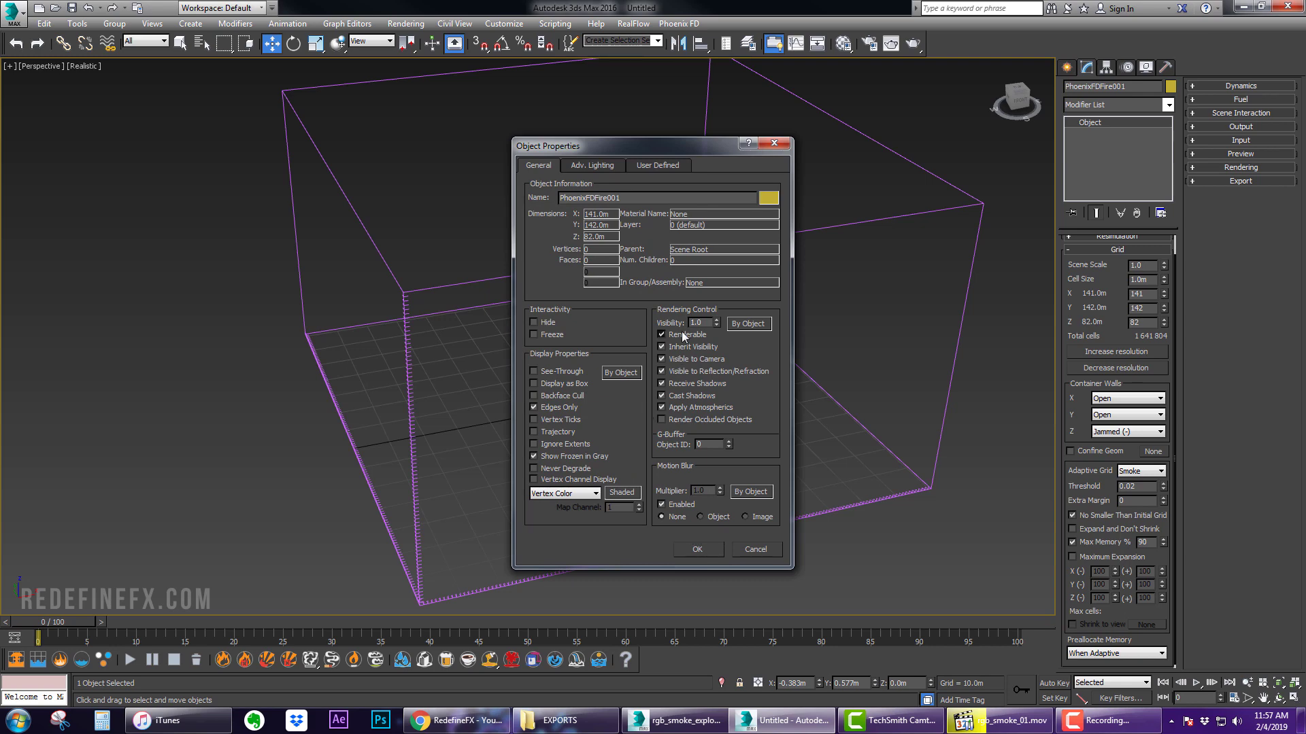
left_click(697, 549)
Disable Solid Object in the torus knot's Phoenix FD properties
right_click(590, 373)
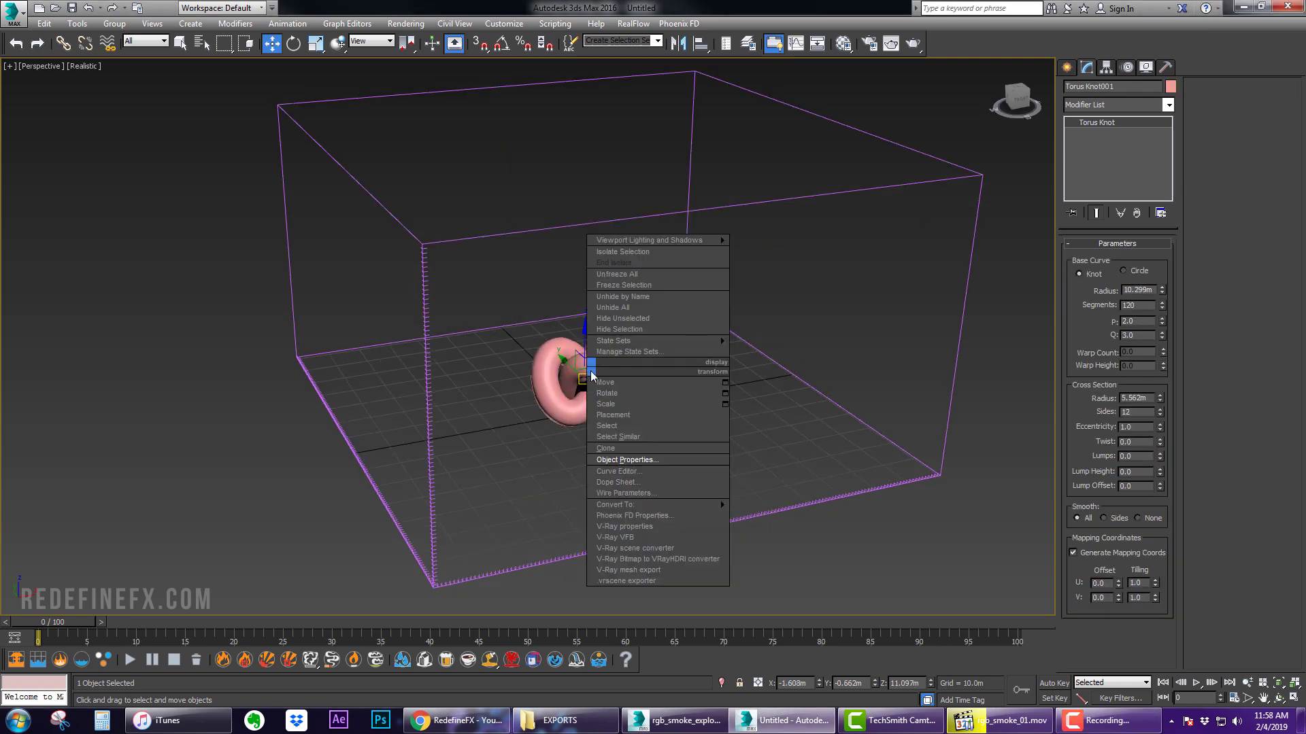
left_click(623, 517)
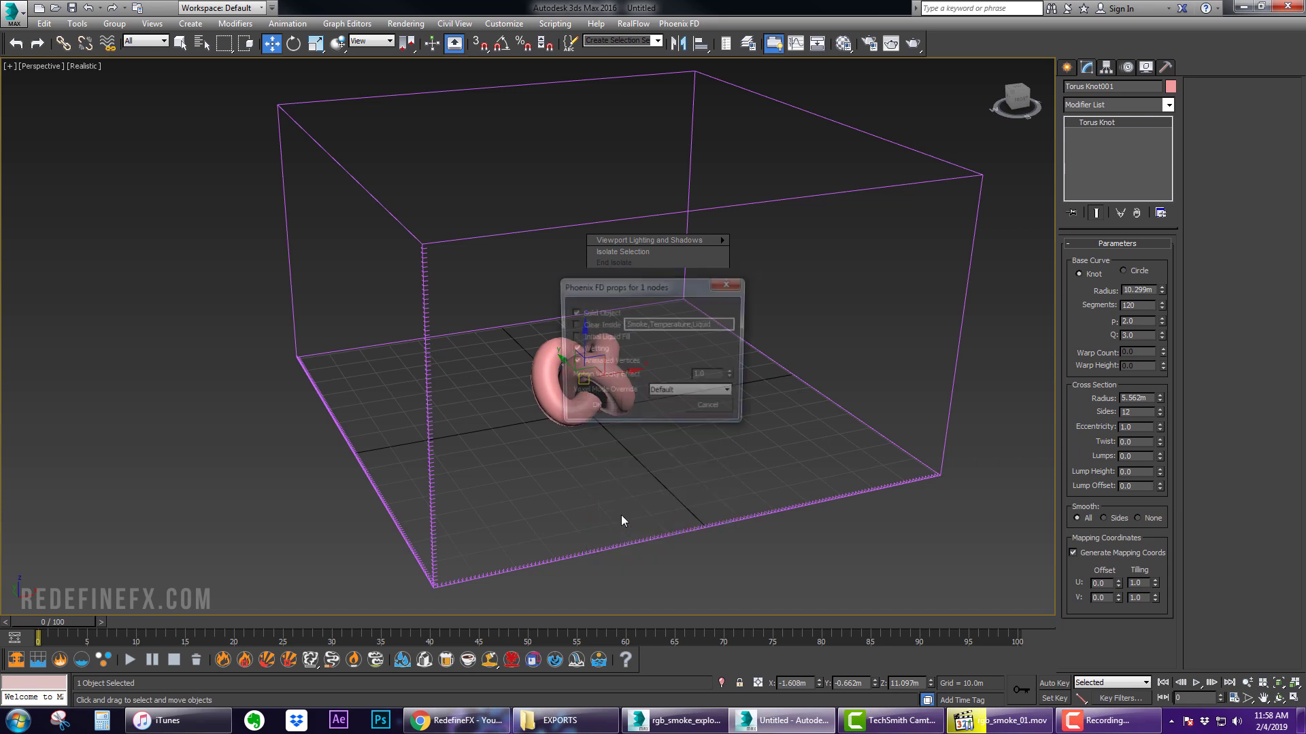
left_click(590, 410)
Create a PHXSource helper on the ground just outside the front edge of the simulator container
left_click(1066, 66)
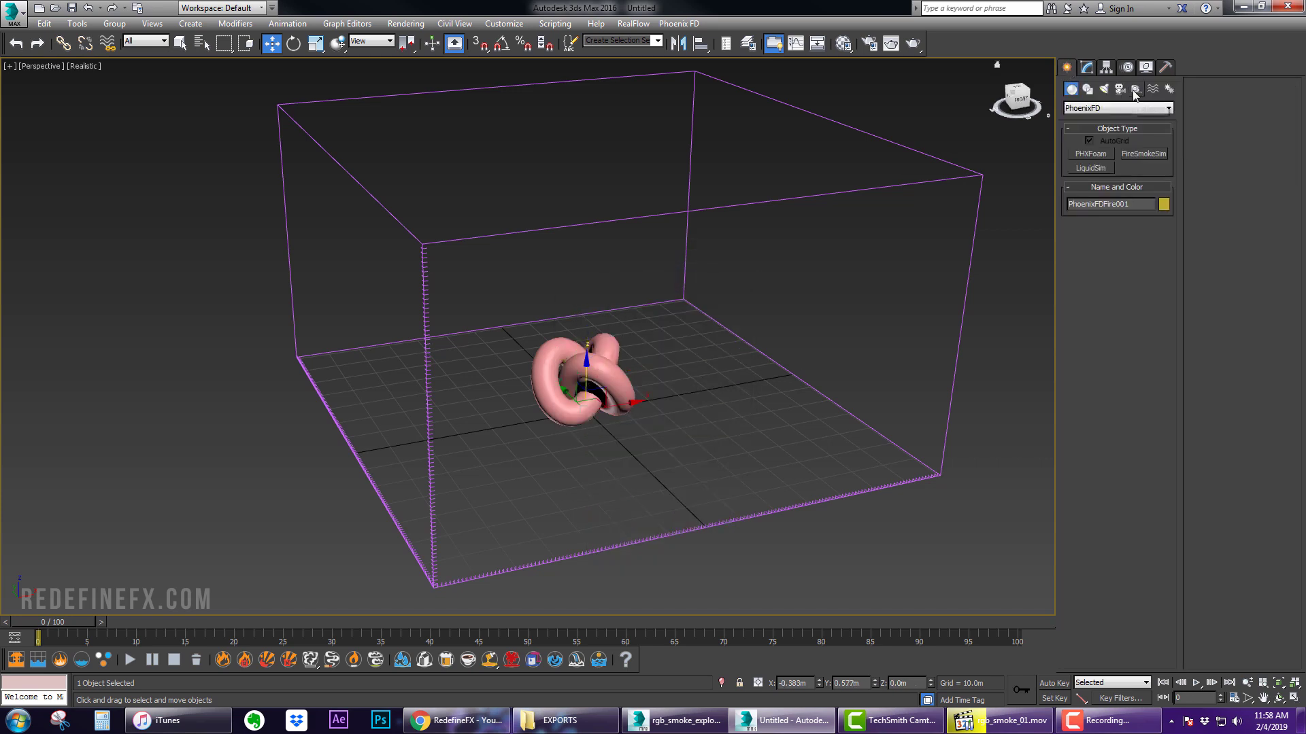
left_click(1134, 91)
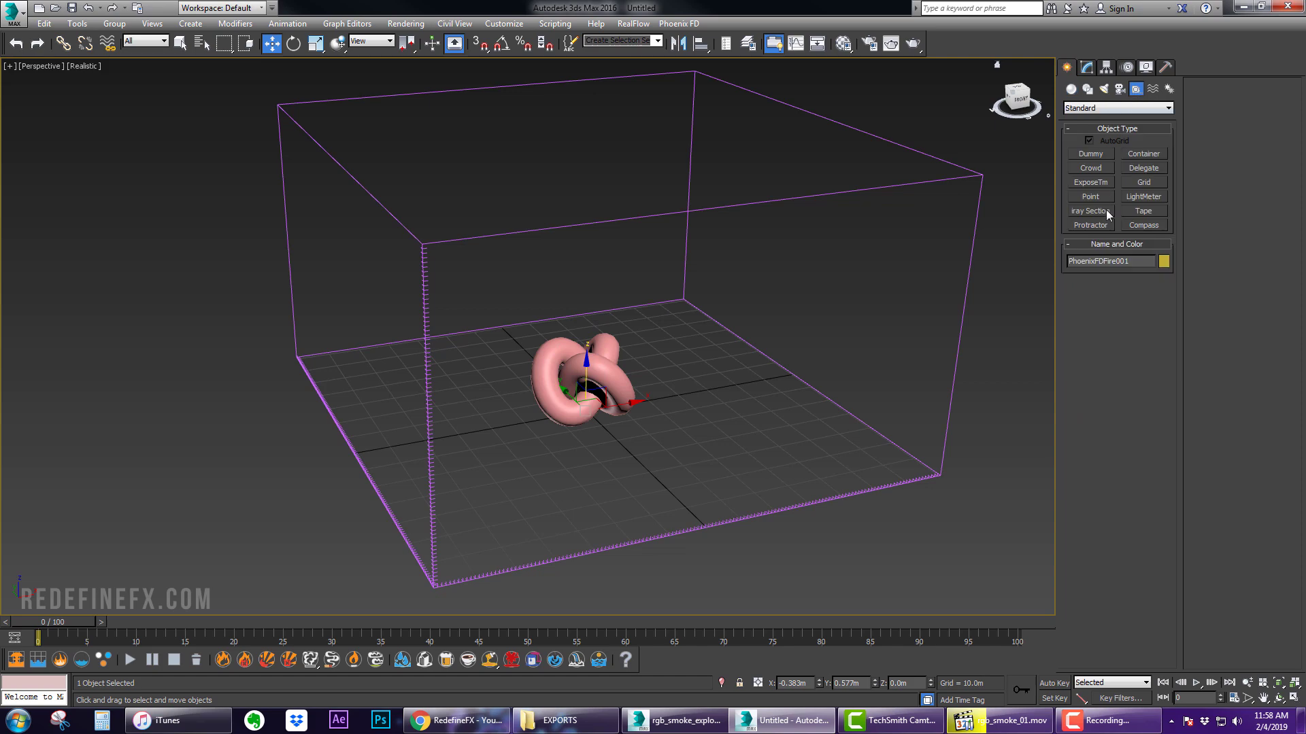
left_click(1083, 111)
left_click(1087, 235)
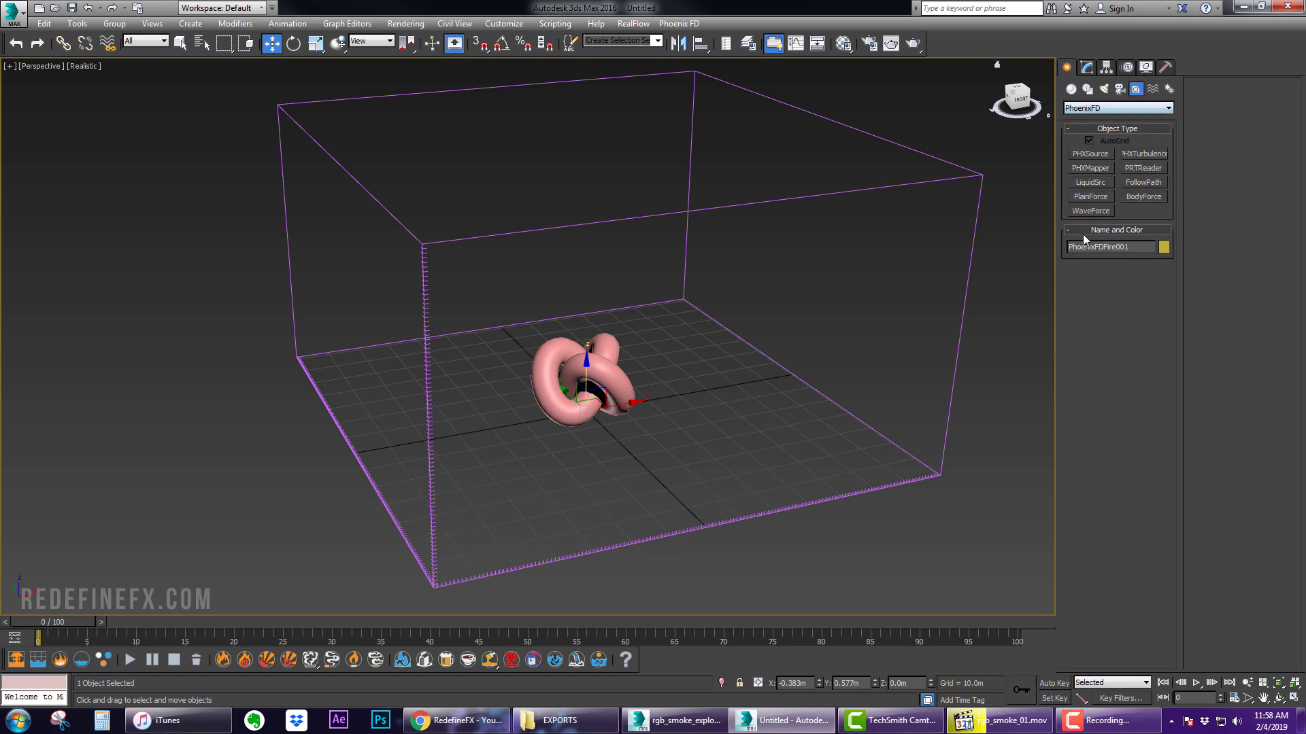
left_click(1092, 157)
middle_click_drag(870, 542, 802, 504)
left_click_drag(801, 506, 854, 528)
right_click(886, 485)
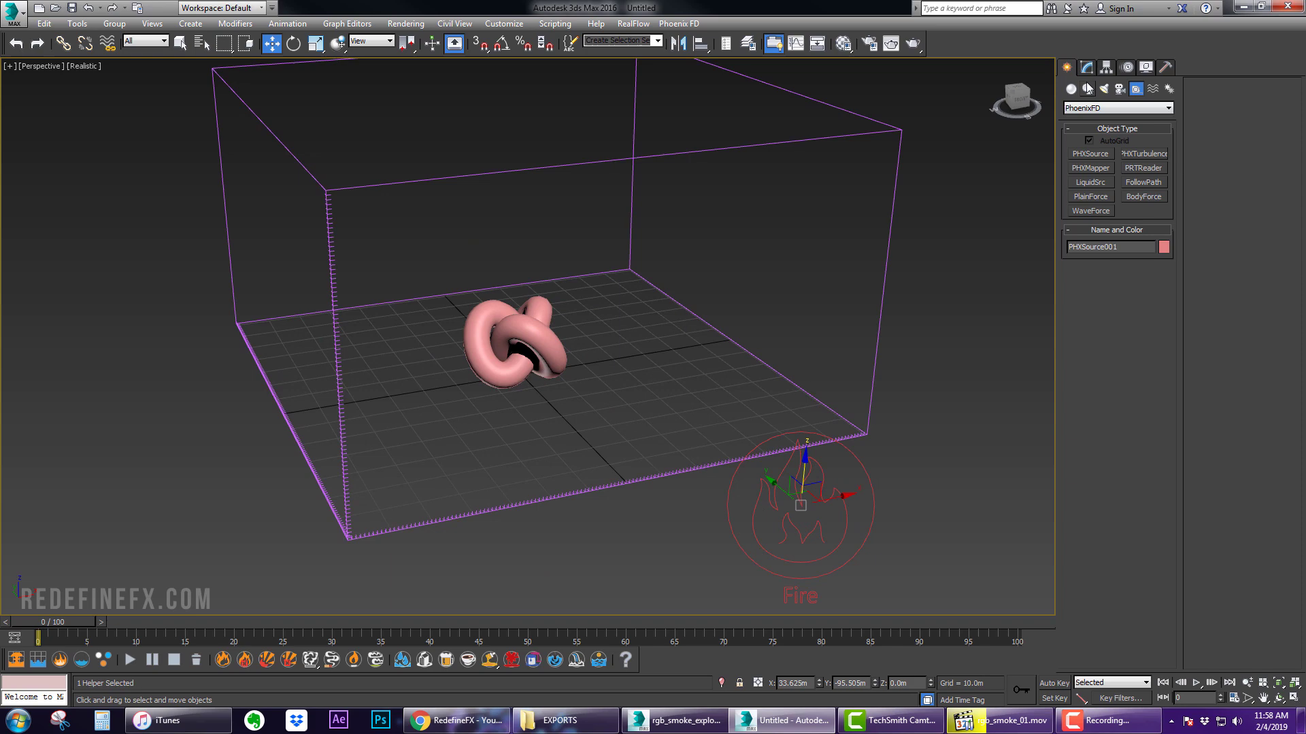
Add the torus knot to the Phoenix source's emitter nodes
left_click(1086, 67)
left_click(1088, 360)
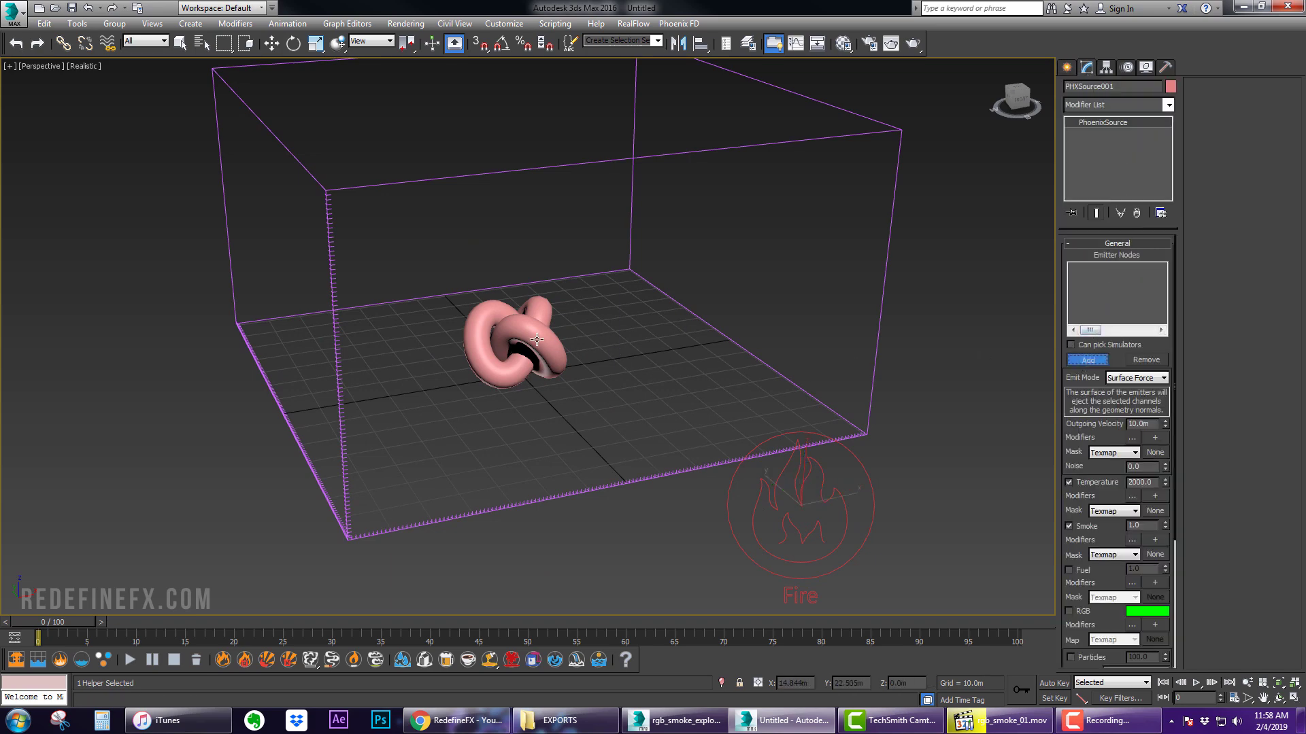
left_click(537, 340)
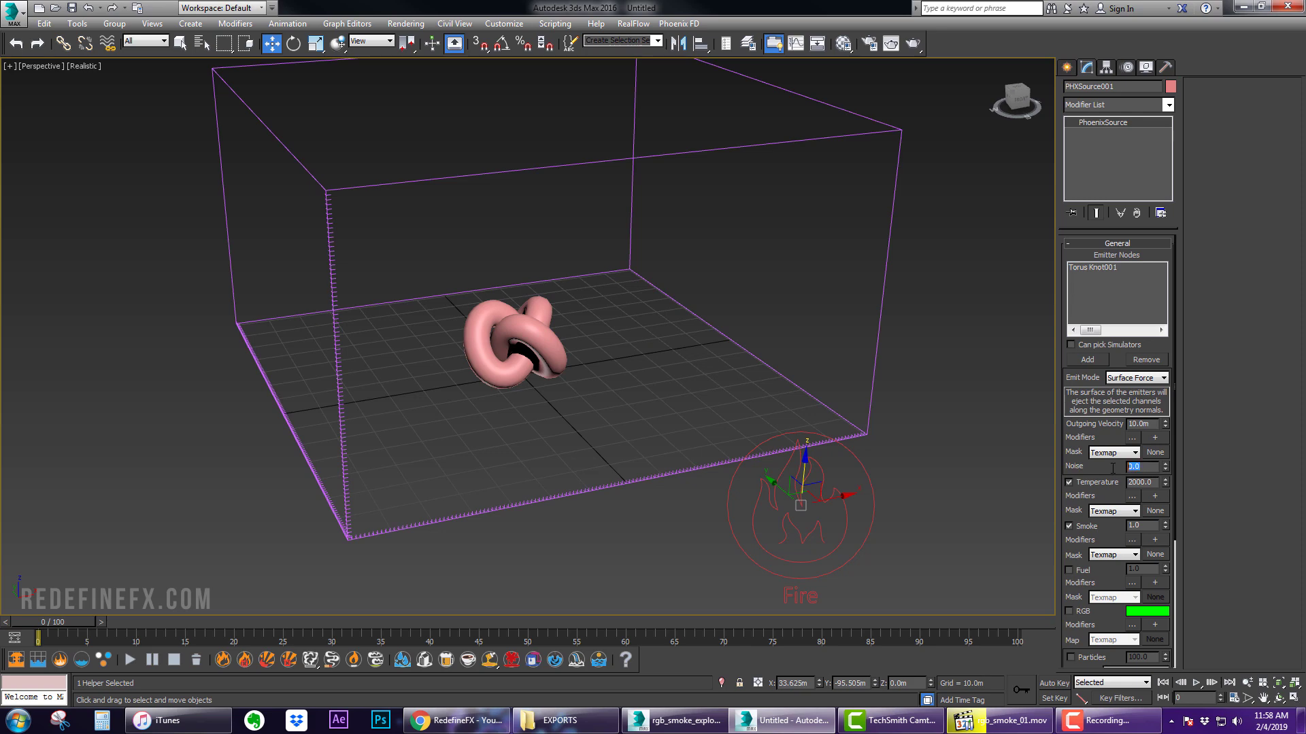
Set the source's noise to 10, disable its Temperature channel and enable its RGB channel
left_click(1068, 482)
left_click_drag(1101, 536, 1101, 367)
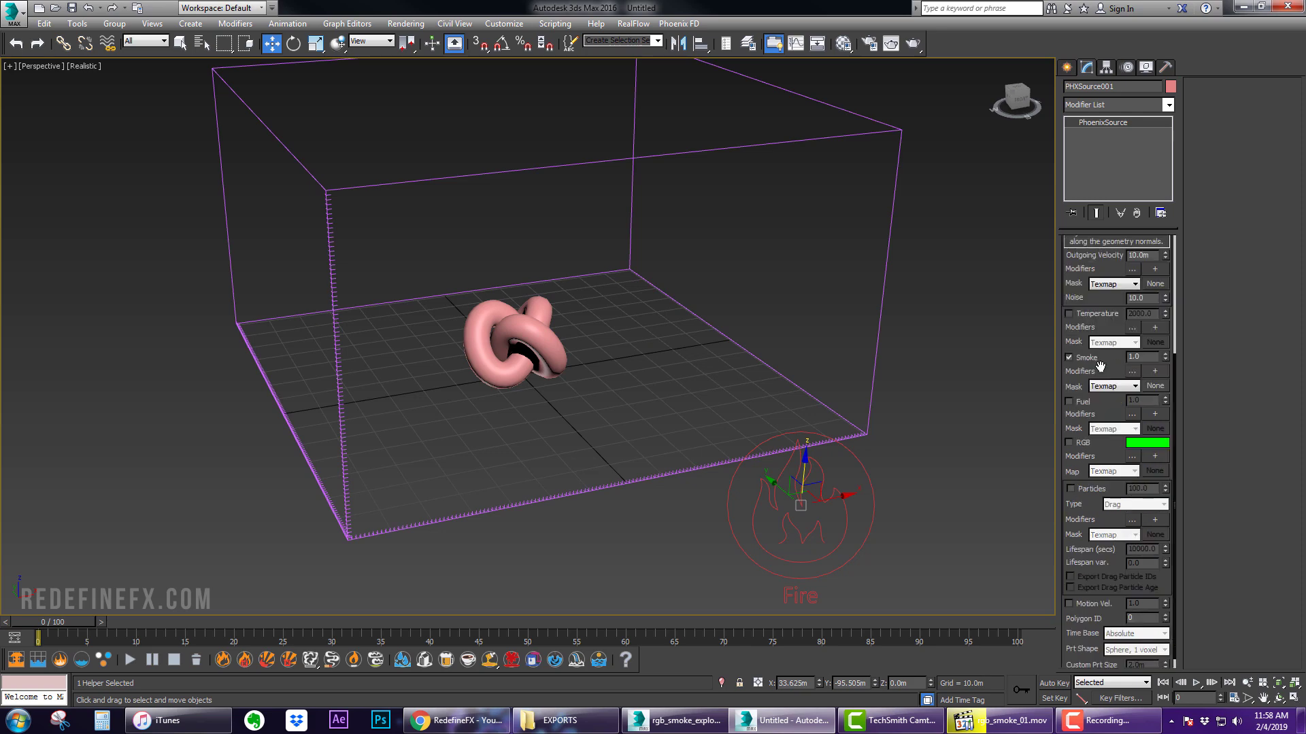
left_click(1069, 443)
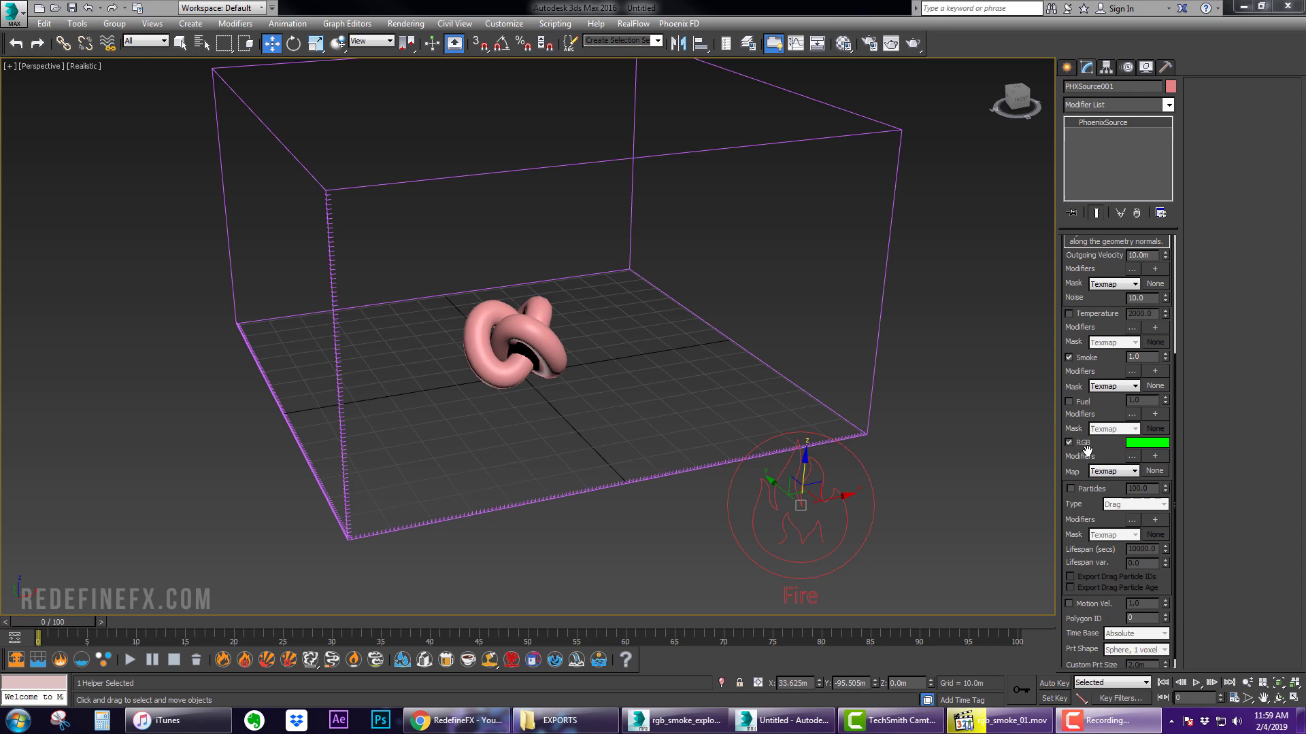
left_click_drag(1104, 453, 1107, 491)
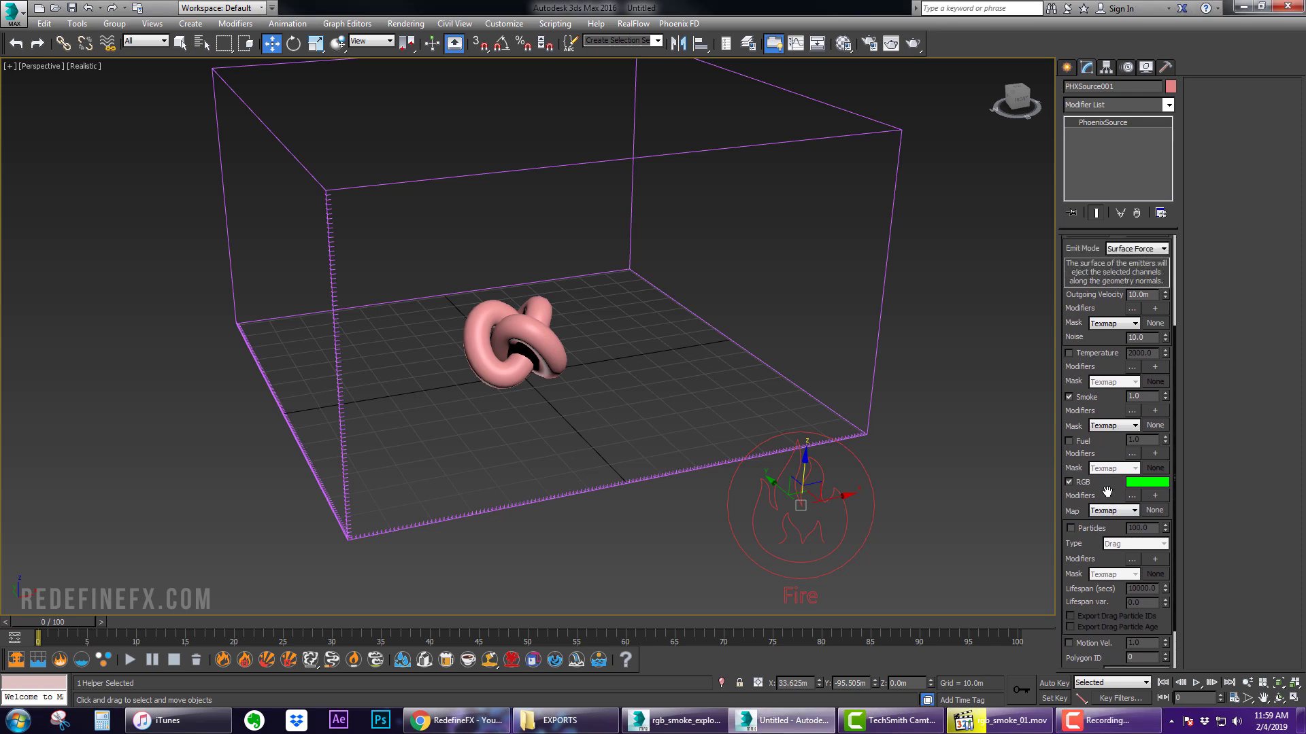
Give material 19 - Default a Checker diffuse map, assign it to the torus knot and show the map shaded in the viewport
left_click(843, 43)
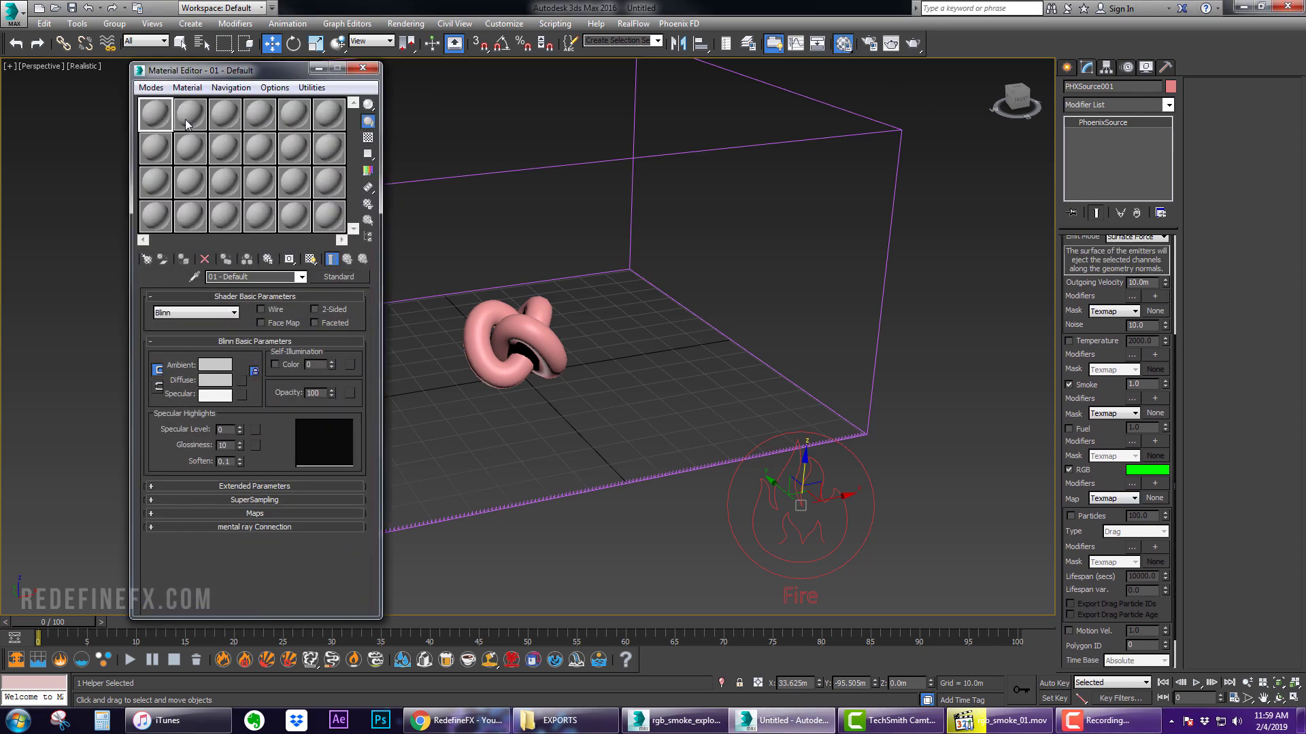
left_click(159, 215)
left_click(241, 380)
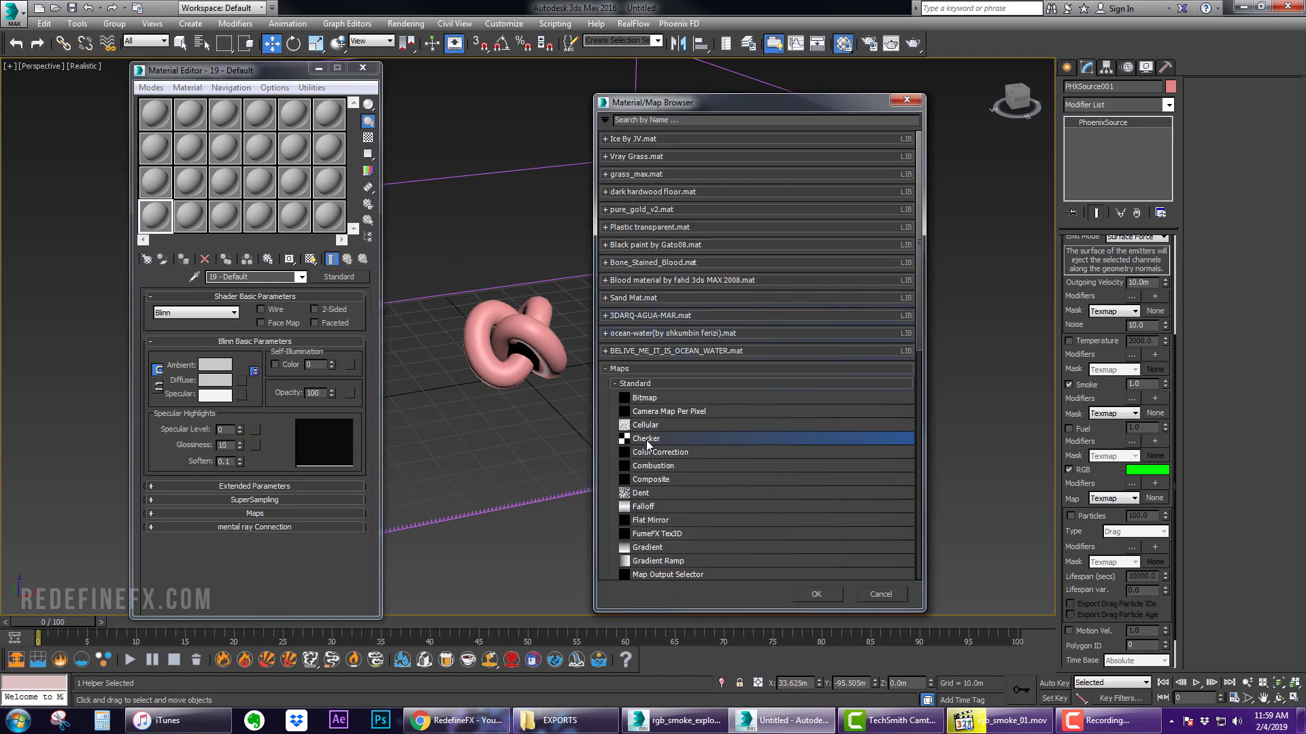
double_click(646, 440)
left_click_drag(508, 333, 517, 336)
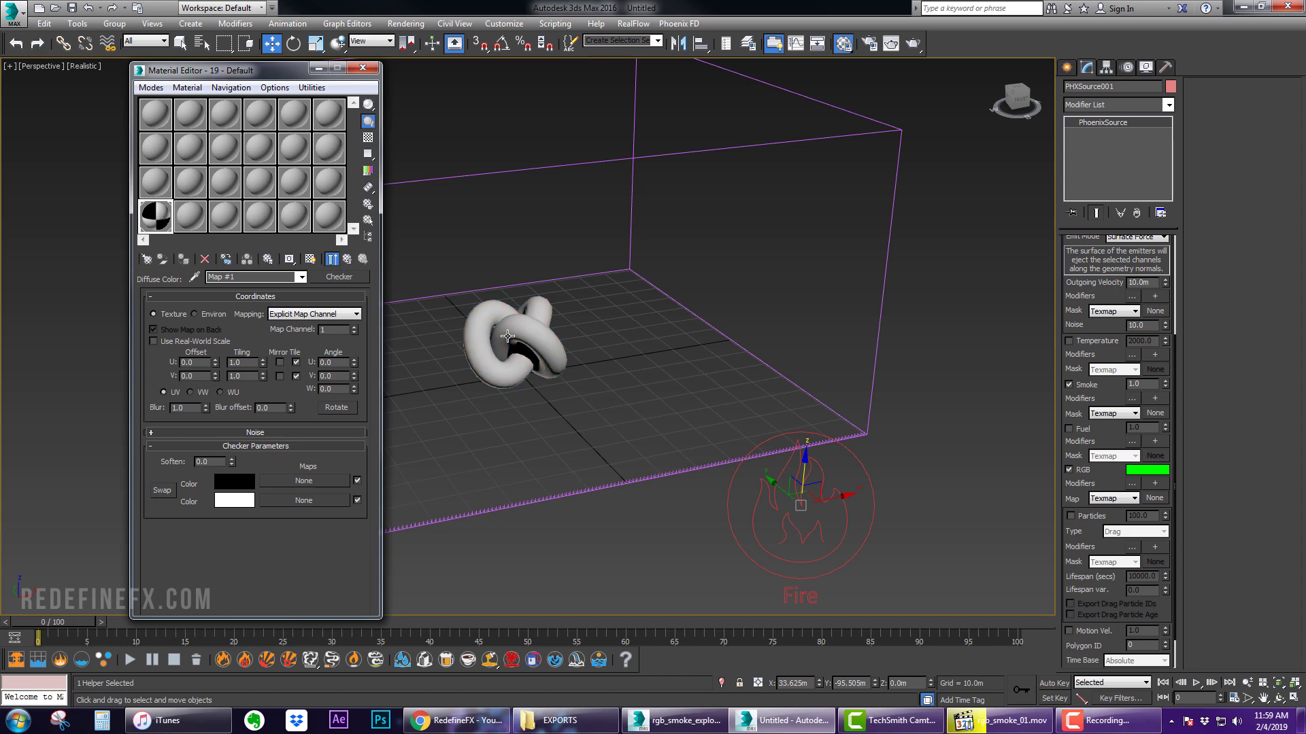
scroll(439, 318, "up", 5)
left_click(310, 259)
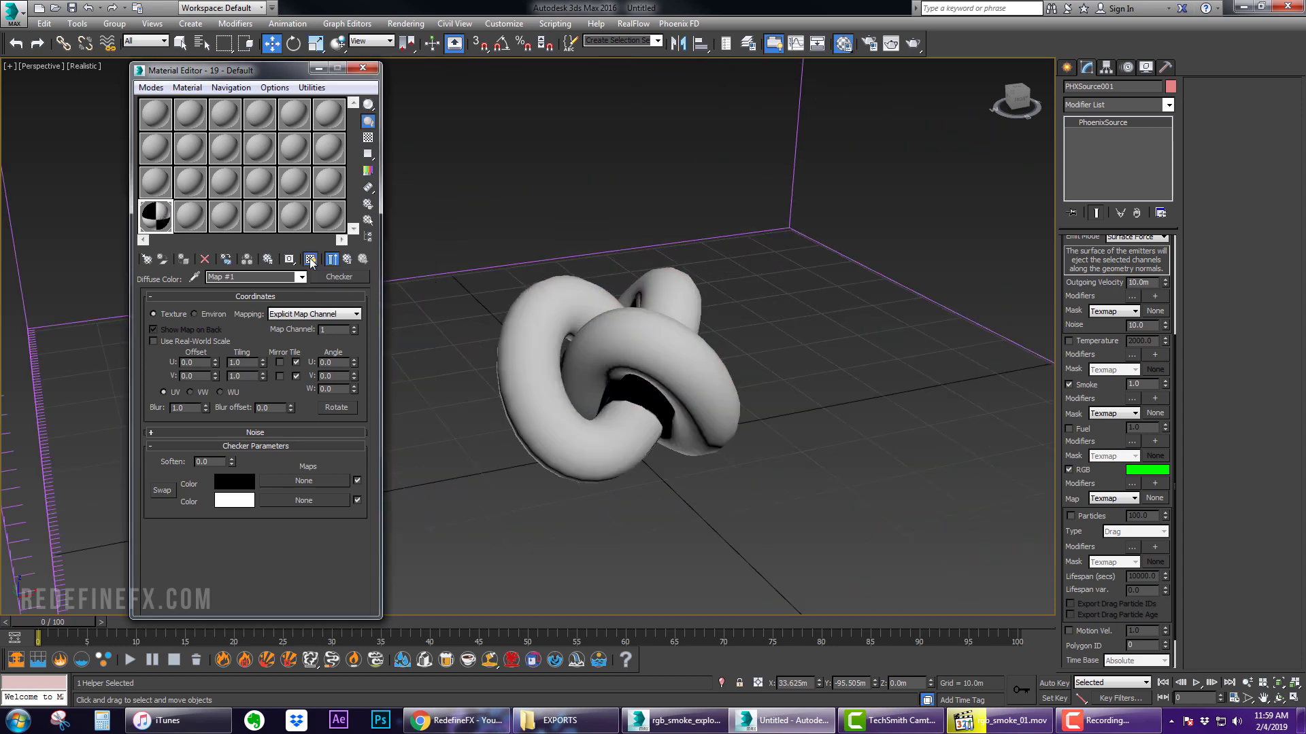
Apply a UVW Map modifier with planar mapping to the torus knot
left_click(649, 350)
middle_click_drag(661, 324, 636, 379, "alt")
left_click(1169, 106)
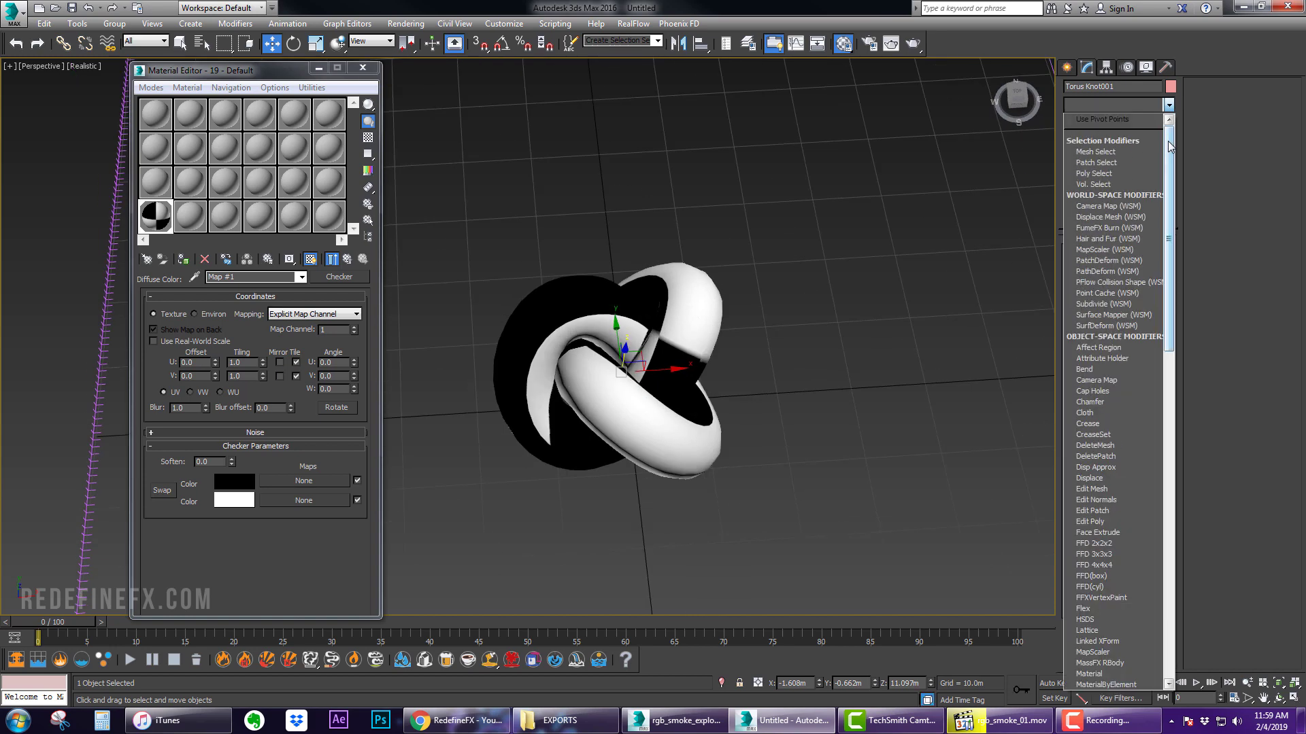
left_click_drag(1169, 145, 1171, 477)
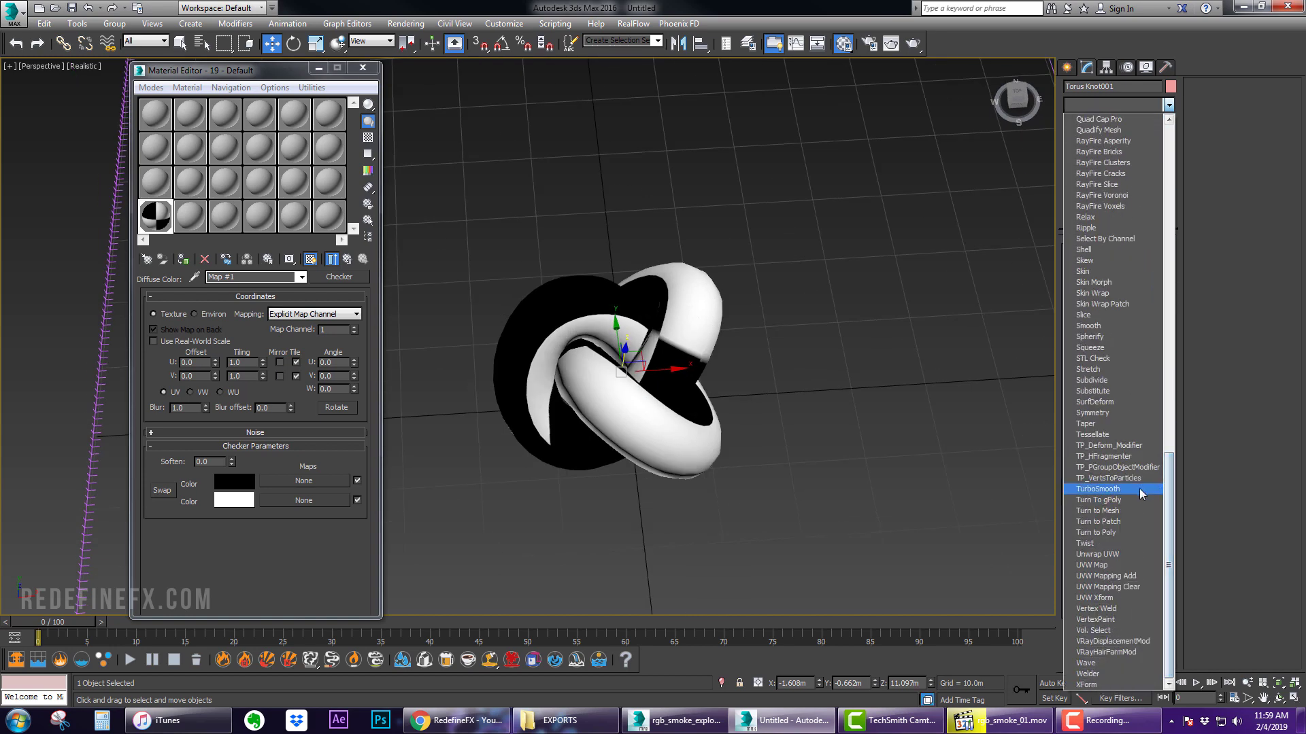
left_click(1107, 565)
middle_click_drag(591, 299, 614, 295, "alt")
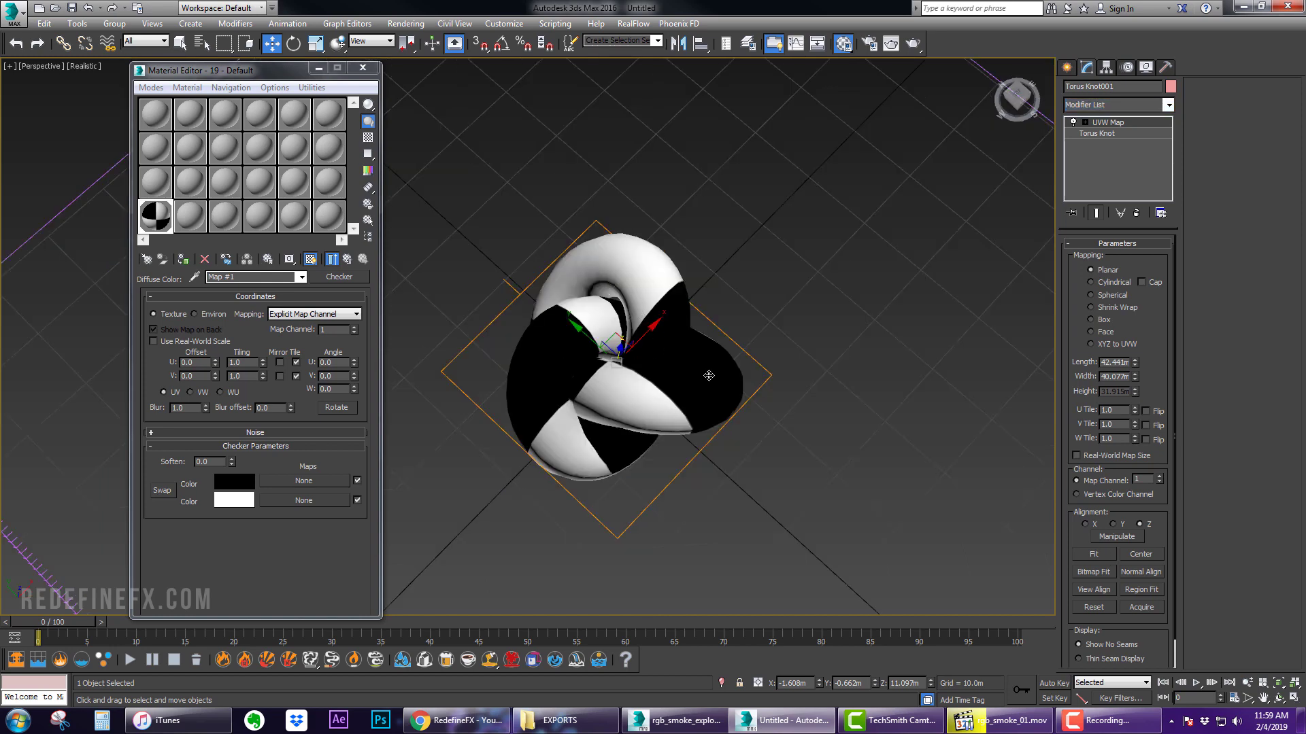
middle_click_drag(700, 336, 391, 451, "alt")
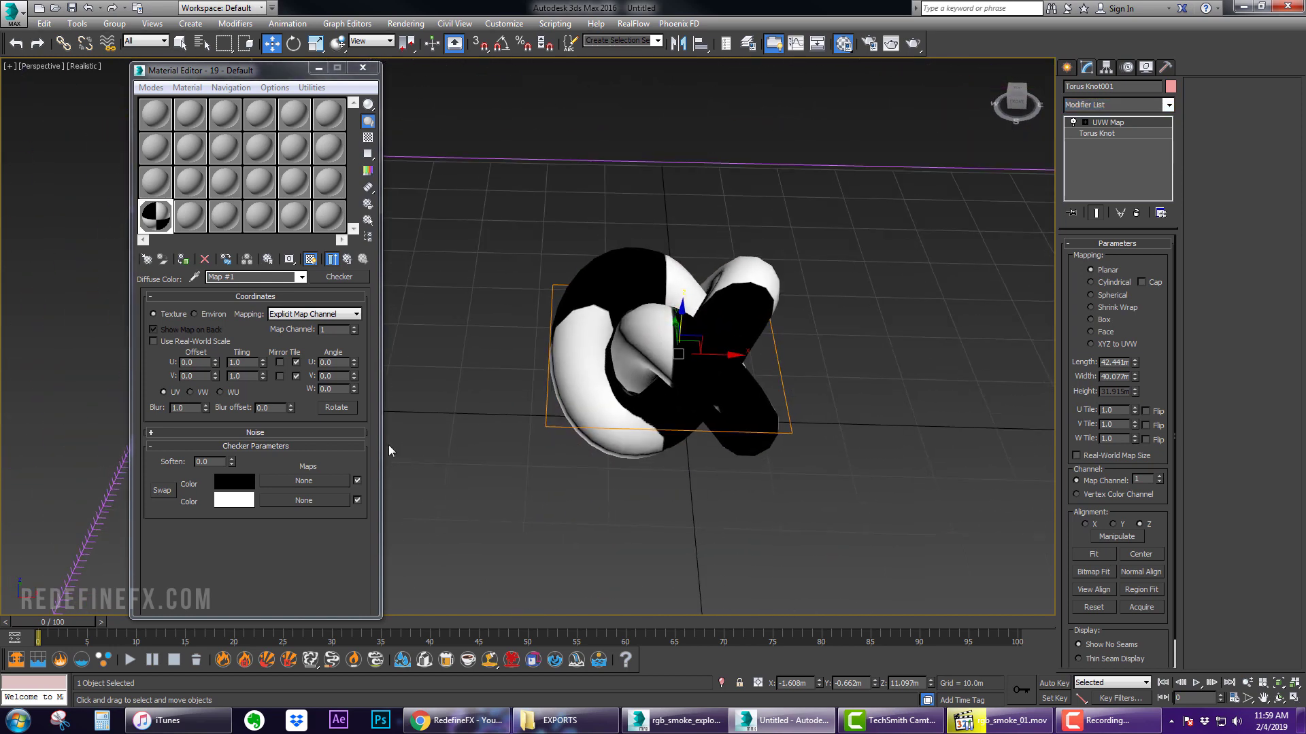
Set the checker's first colour to dark grey (RGB 18, 18, 18) and its second to brown (RGB 65, 49, 35)
left_click(226, 488)
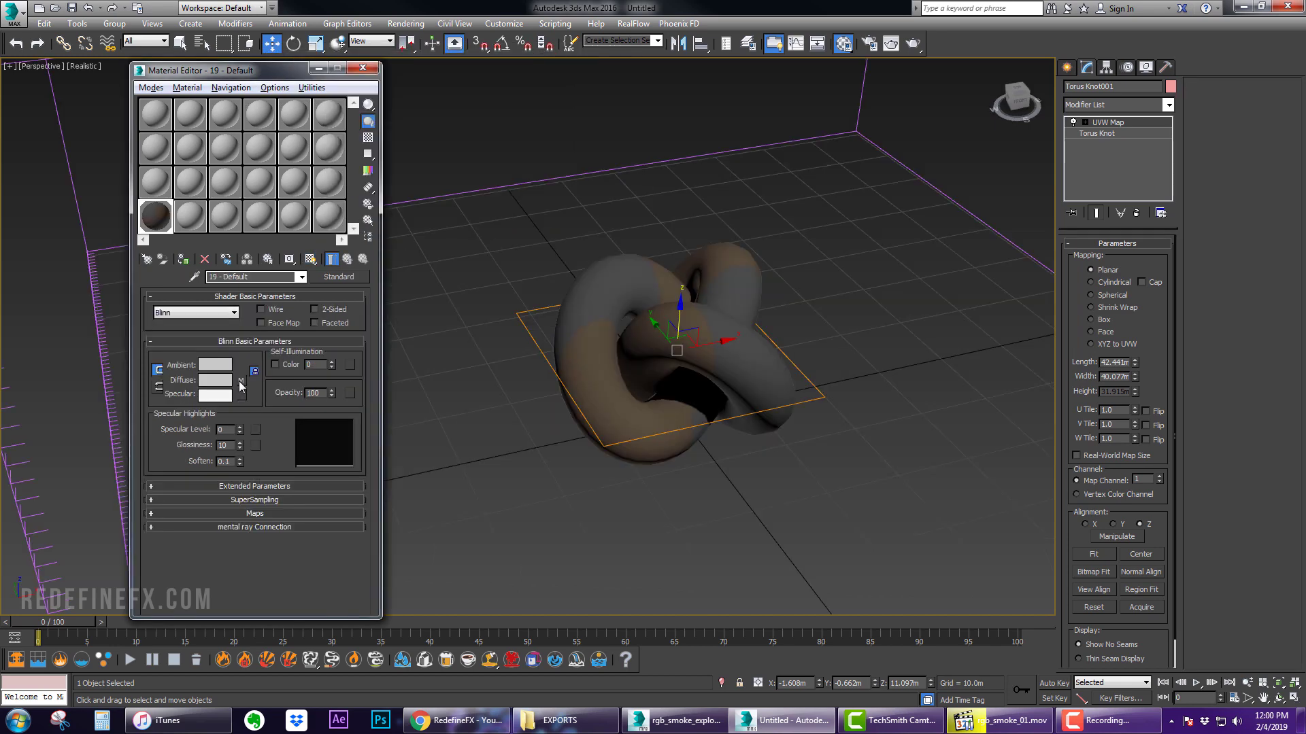
left_click(240, 383)
left_click(225, 506)
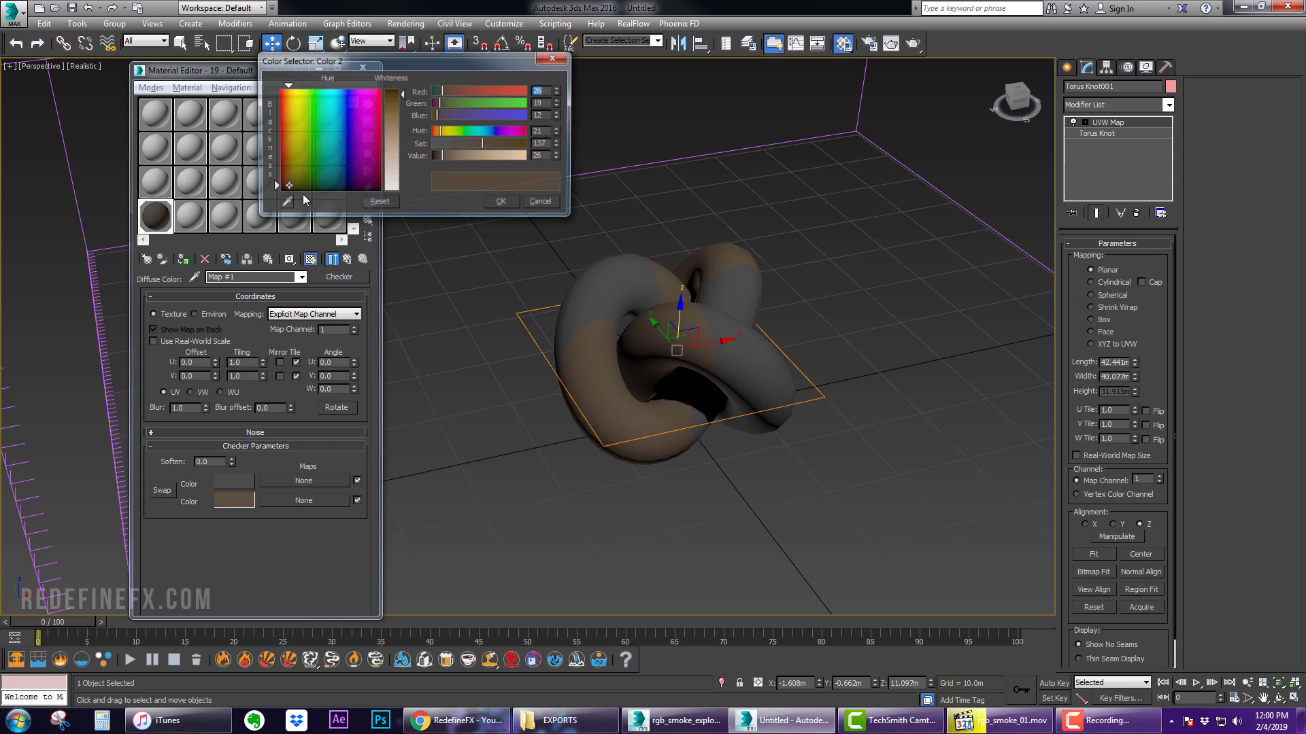
mouse_move(395, 115)
left_mouse_down()
mouse_move(396, 140)
mouse_move(395, 117)
left_mouse_up()
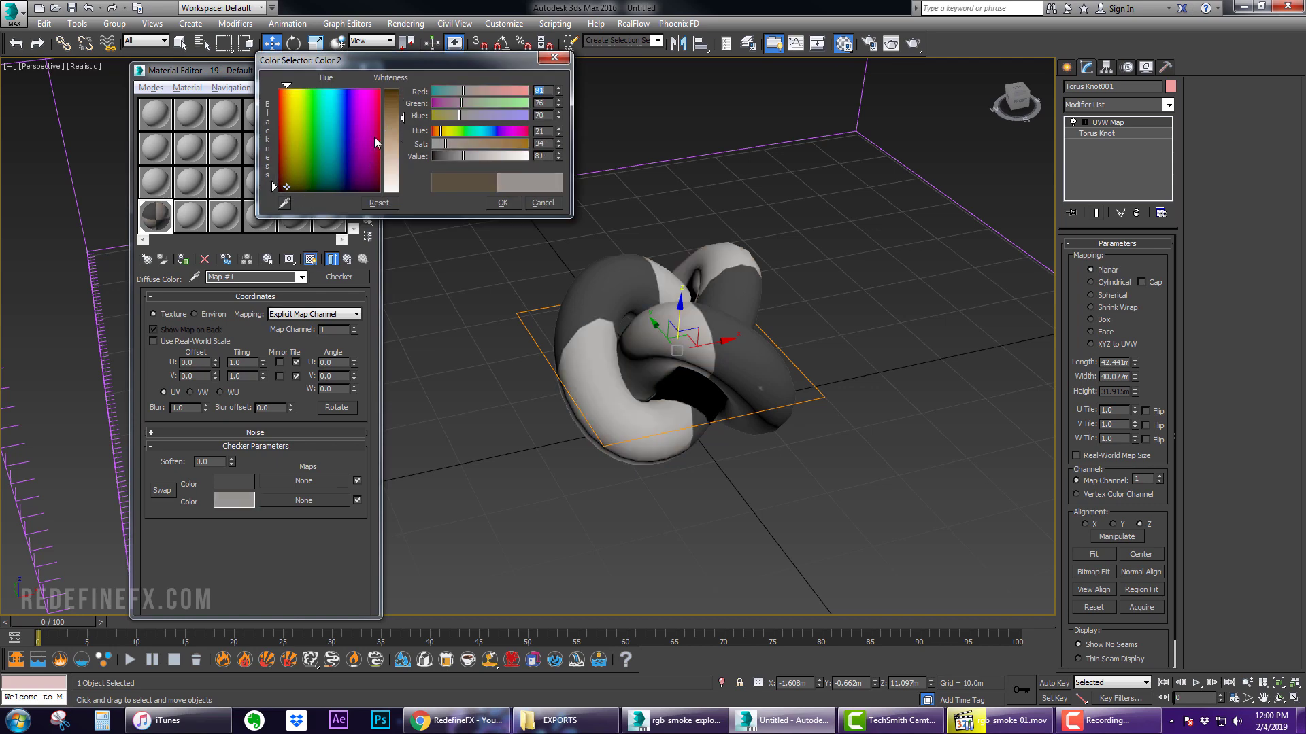
left_click_drag(286, 187, 286, 178)
left_click_drag(389, 127, 400, 103)
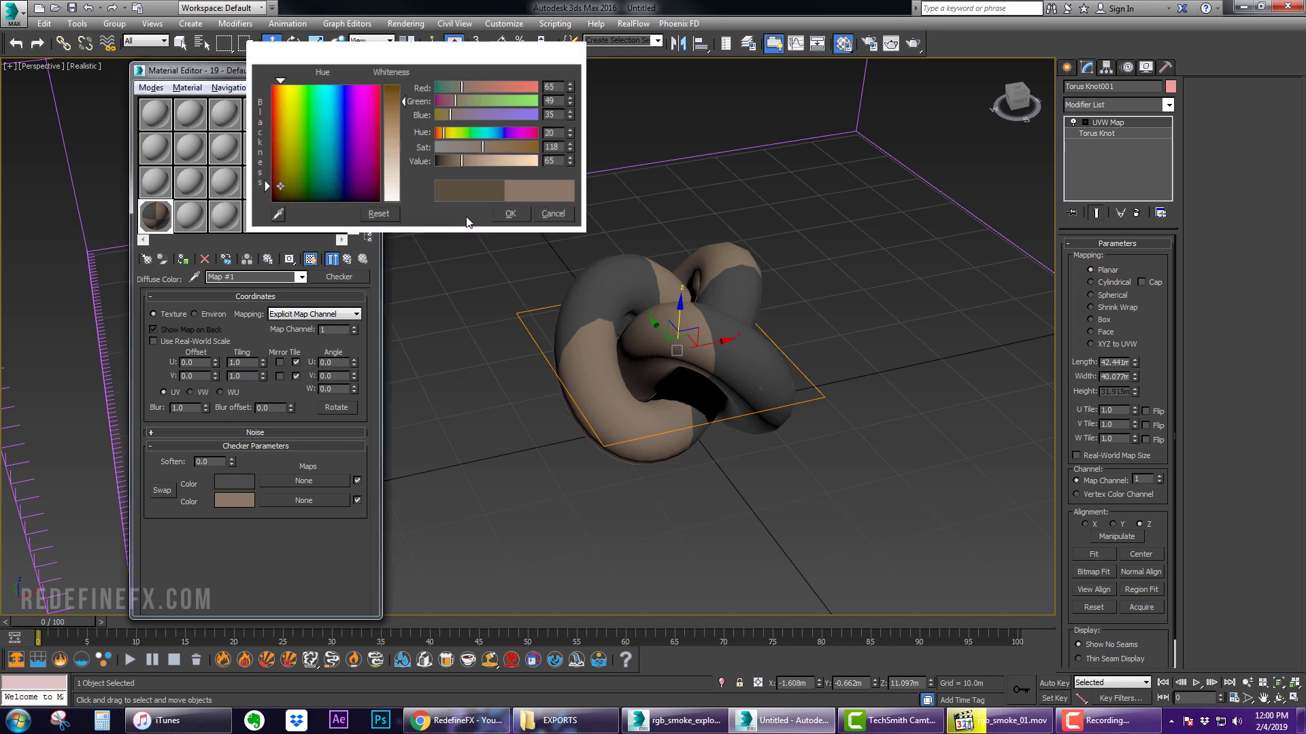
left_click(513, 201)
Copy the material's diffuse checker map, paste it as an instance into the Phoenix source's RGB map and minimize the Material Editor
left_click(347, 259)
right_click(246, 391)
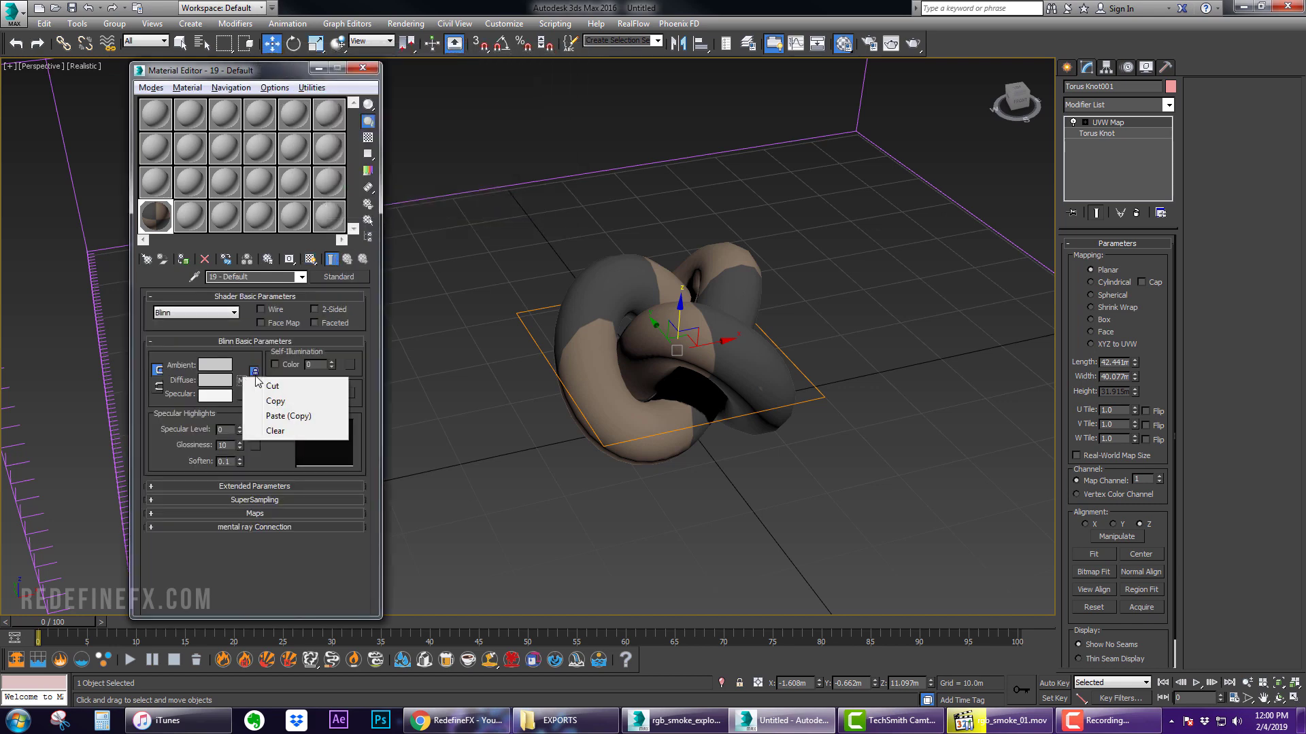
scroll(531, 279, "down", 5)
left_click(897, 554)
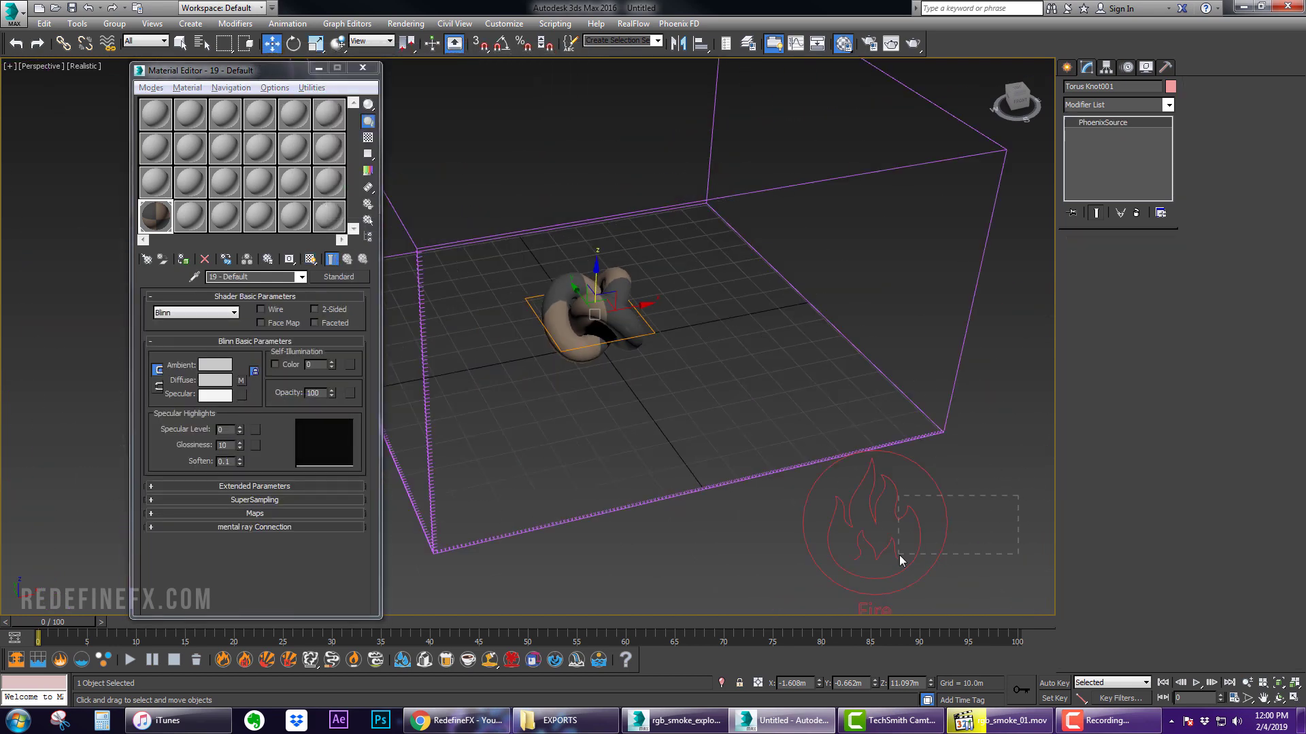
scroll(1132, 487, "down", 3)
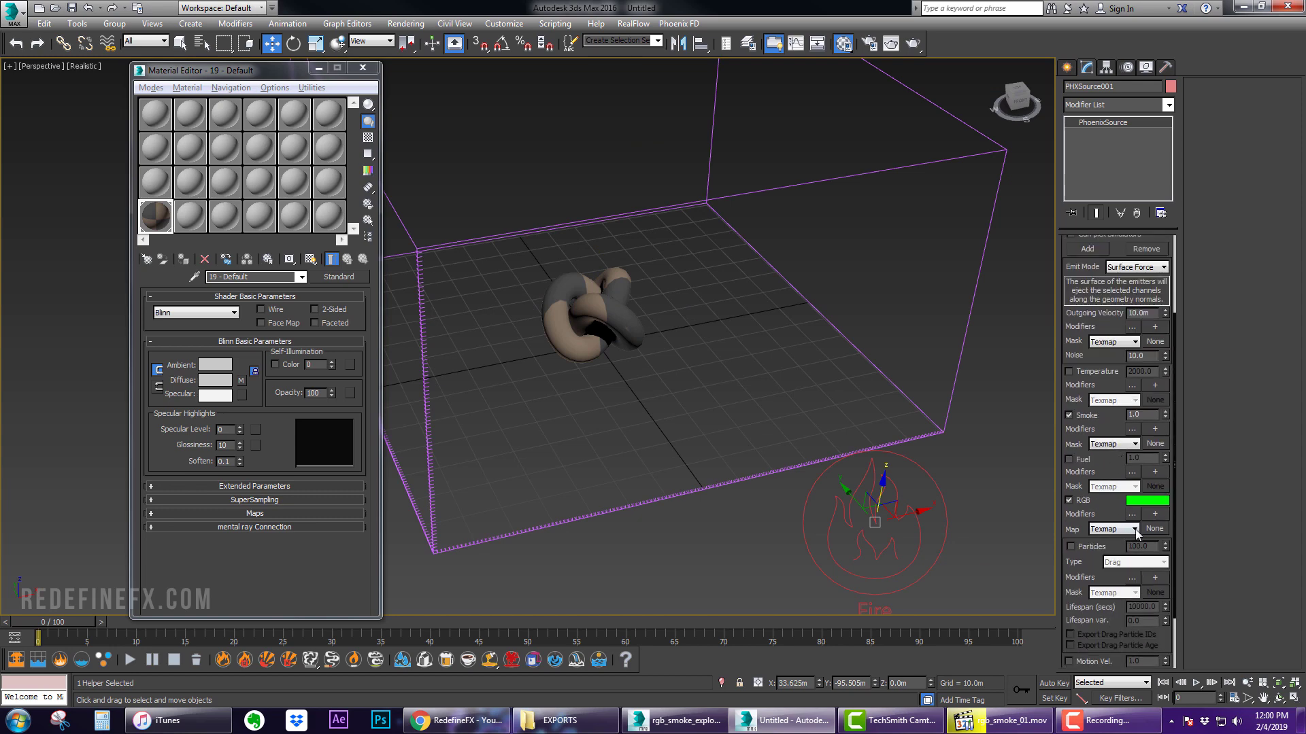
right_click(1155, 535)
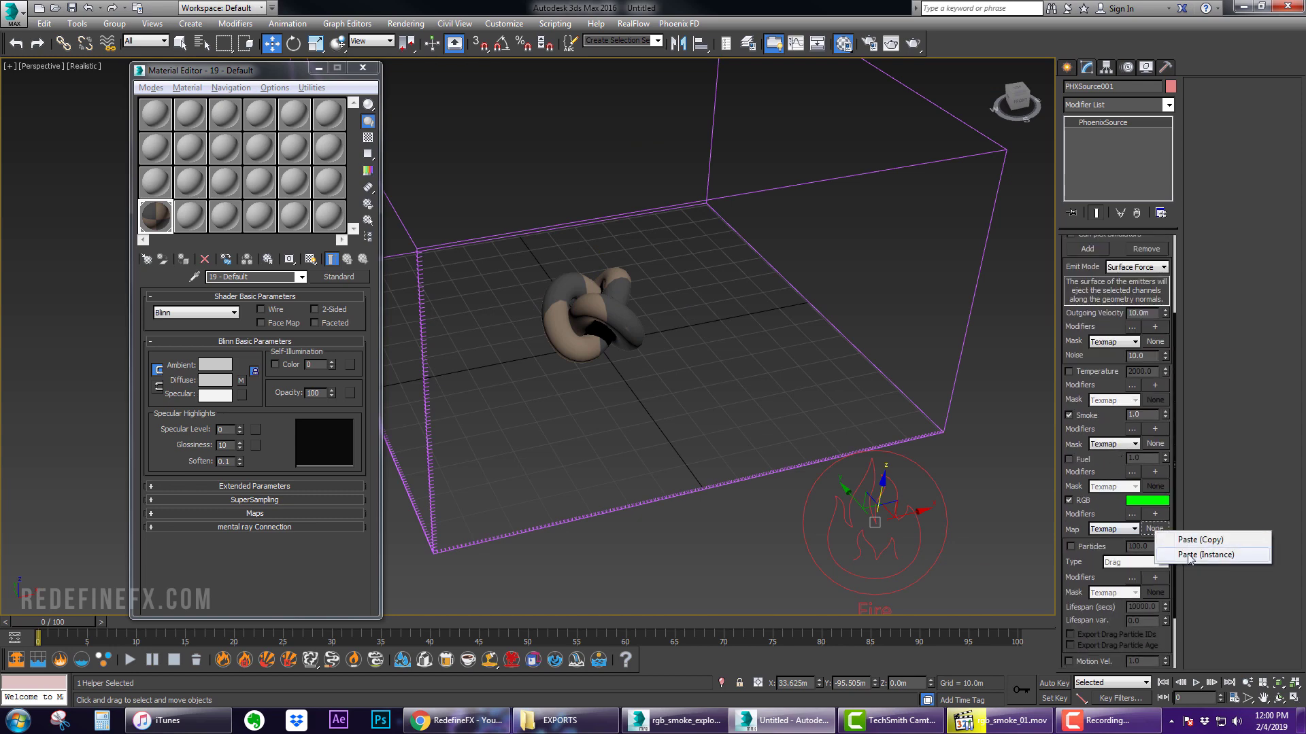
left_click(1190, 554)
left_click_drag(1113, 382, 1103, 517)
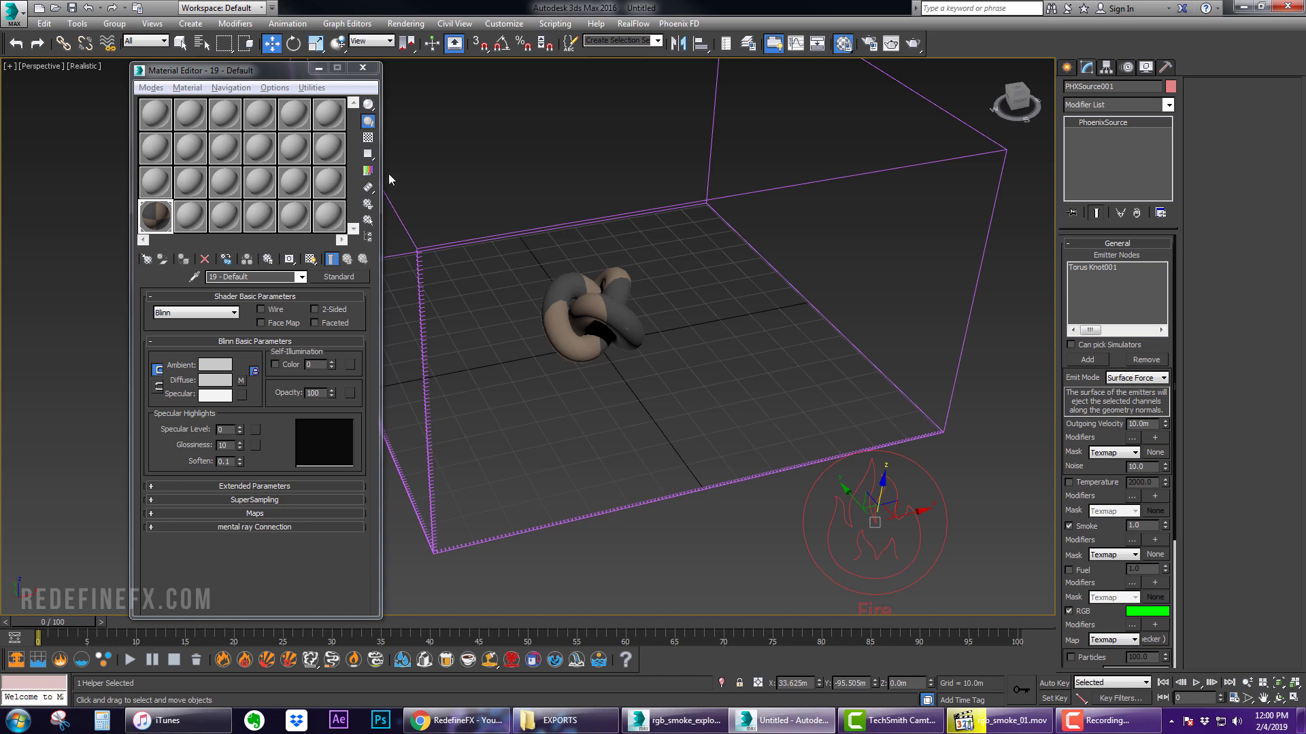
left_click(320, 68)
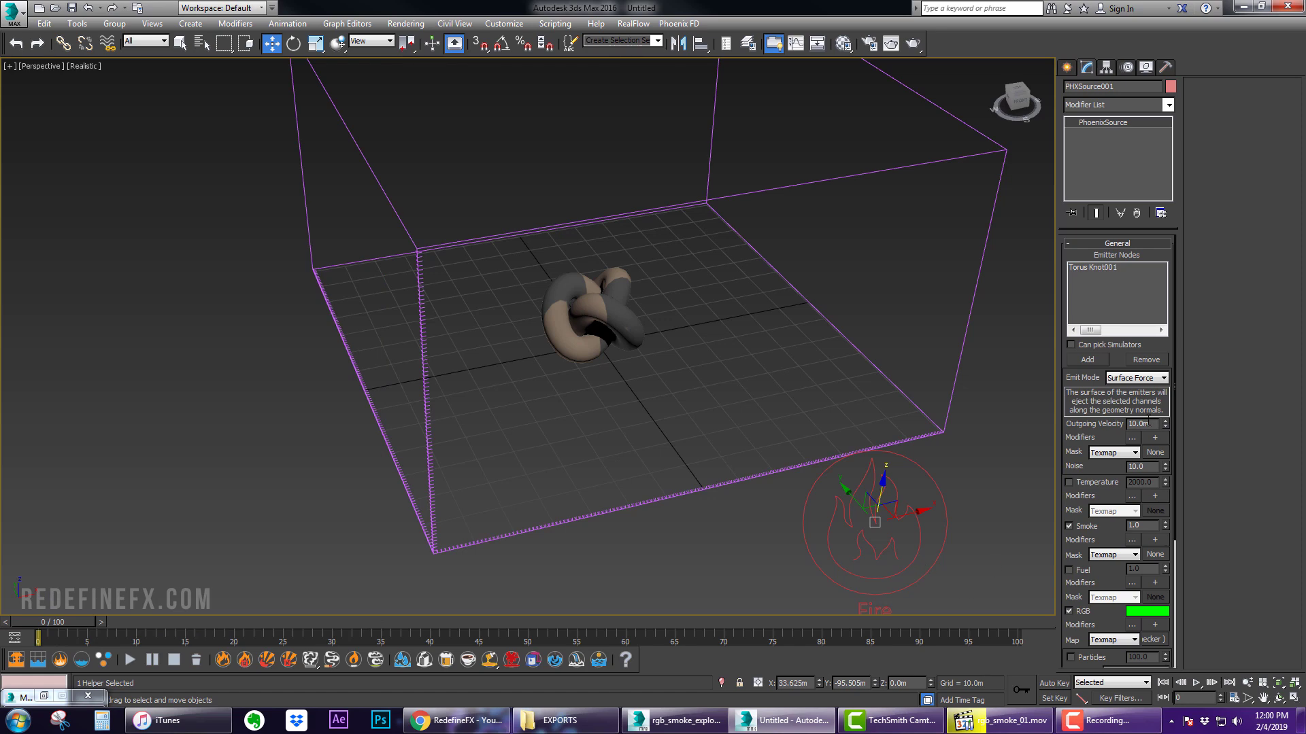
Enable automatic keyframing and set the Phoenix source's outgoing velocity to 2500 m at frame 0
left_click(1052, 683)
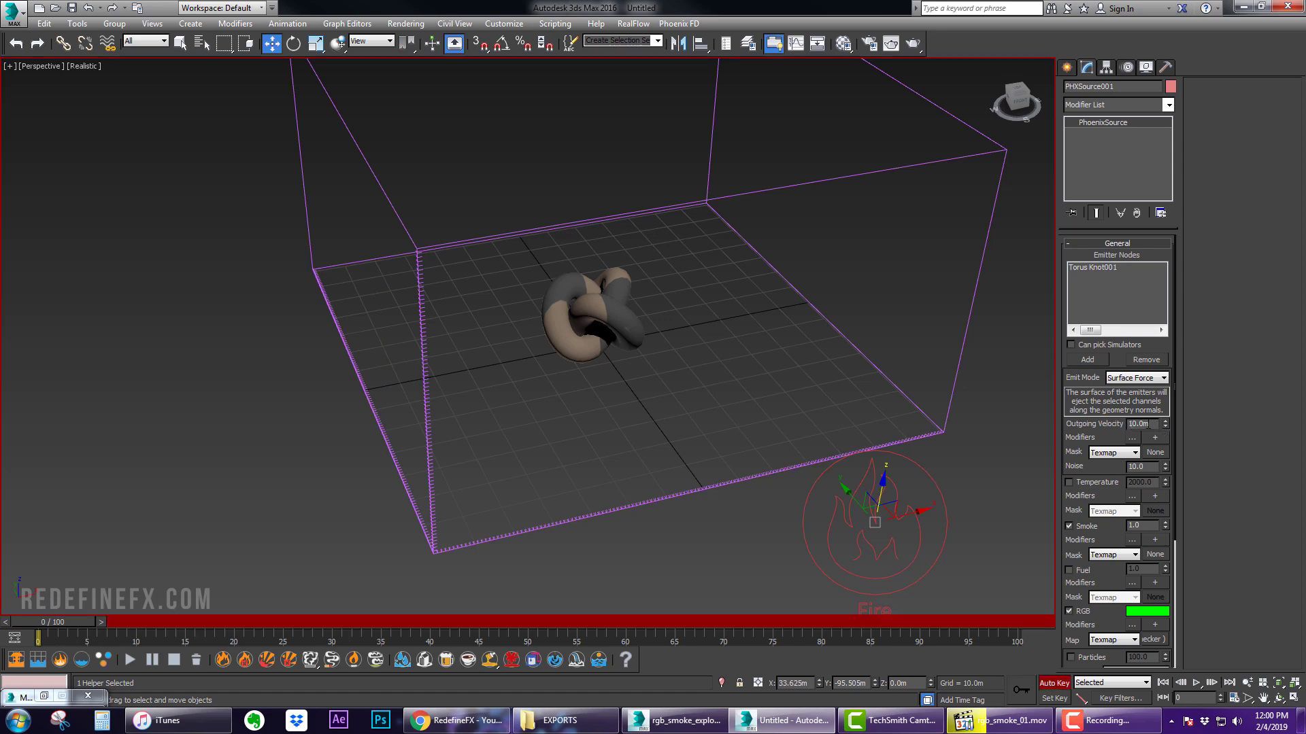
left_click_drag(1148, 423, 1081, 423)
type("2500")
key("Return")
Key the source's outgoing velocity to 0 m at frame 10 and turn off automatic keyframing
left_click_drag(84, 622, 181, 621)
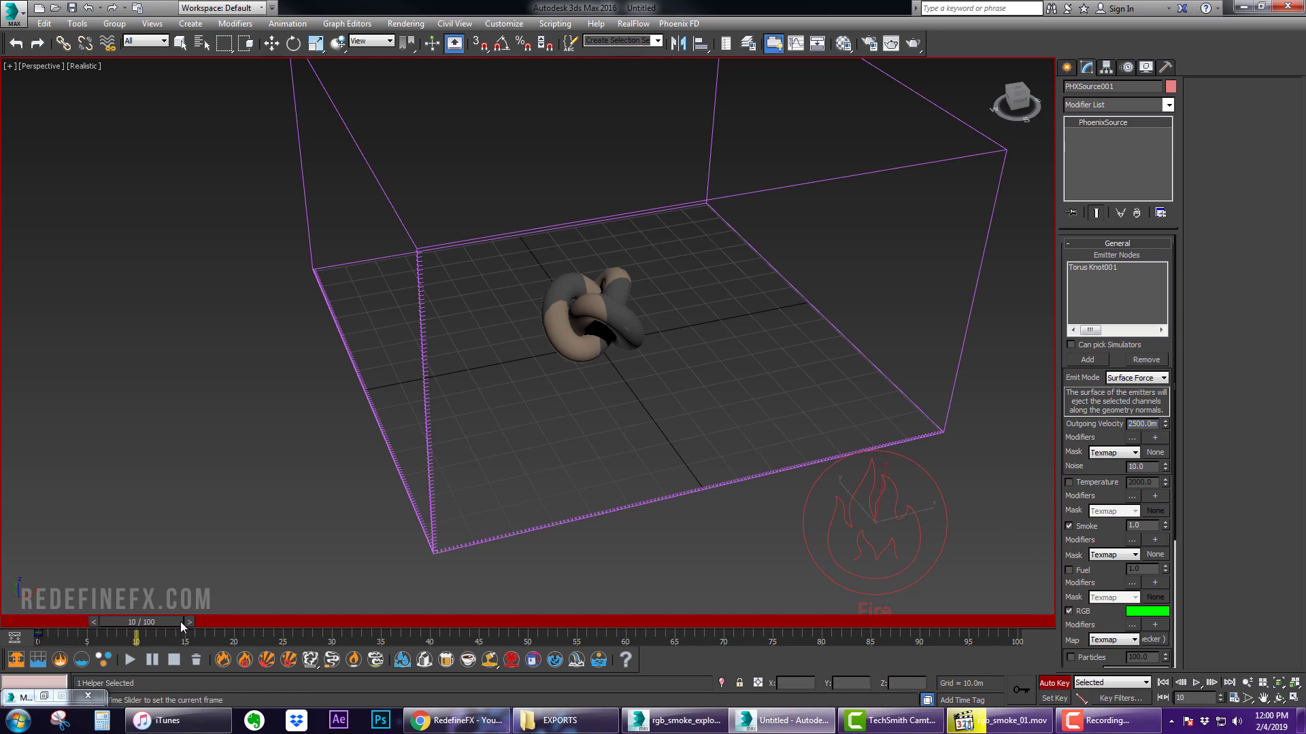
left_click_drag(1150, 424, 1090, 425)
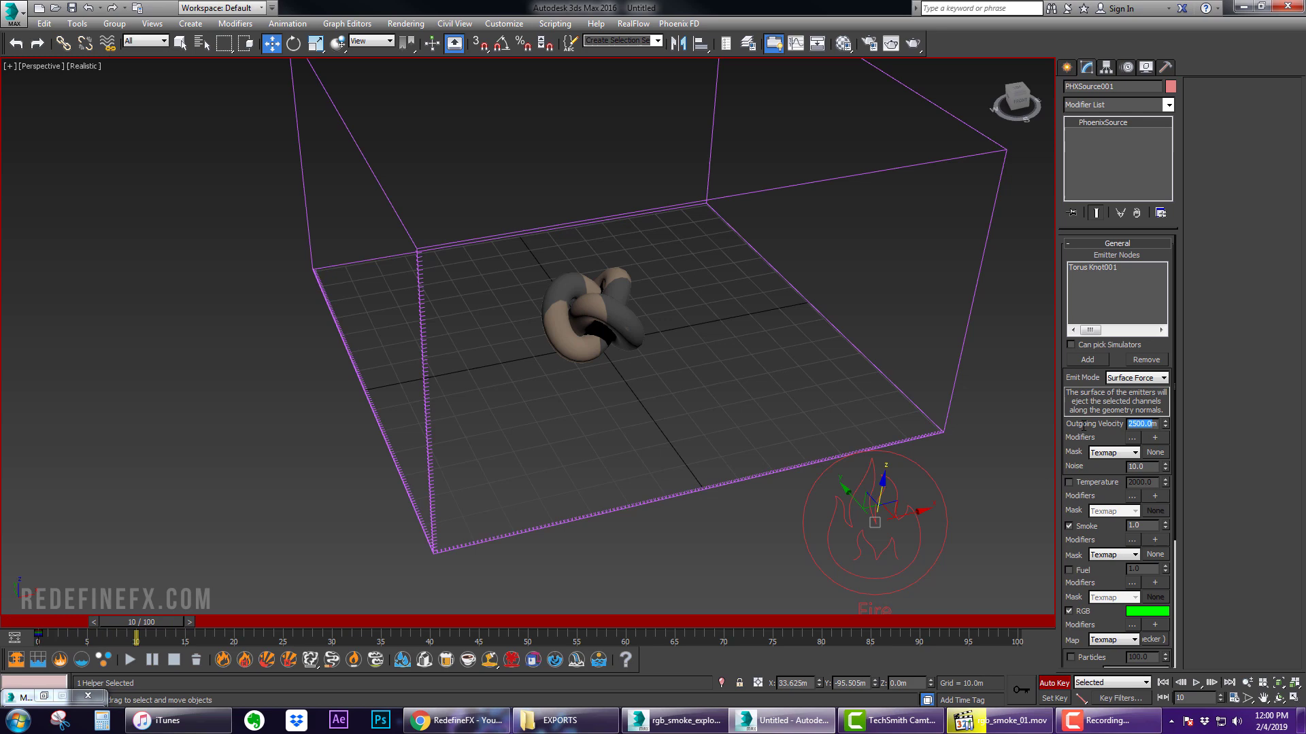
type("0m")
key("Return")
mouse_move(134, 621)
left_mouse_down()
mouse_move(5, 625)
mouse_move(136, 628)
mouse_move(52, 637)
mouse_move(136, 640)
left_mouse_up()
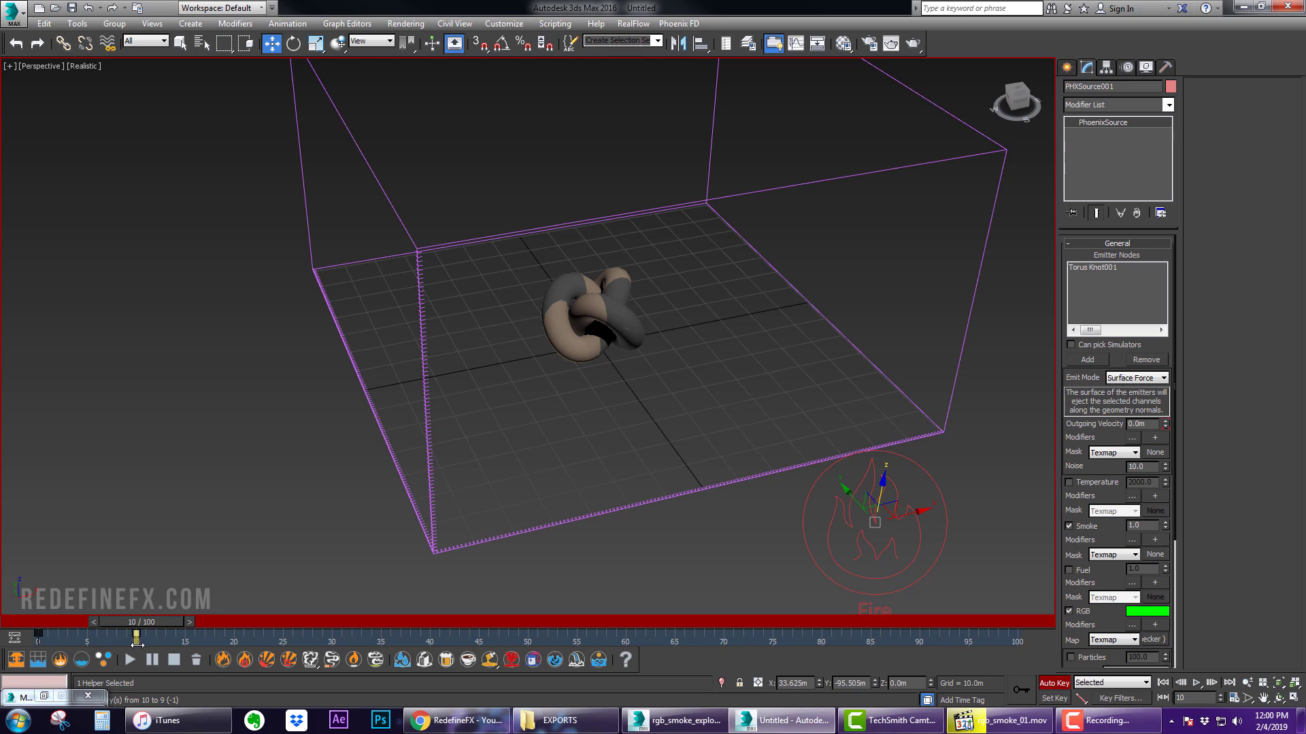
left_click(1054, 682)
Enable temperature emission on the Phoenix source and set it to 300
left_click(1087, 482)
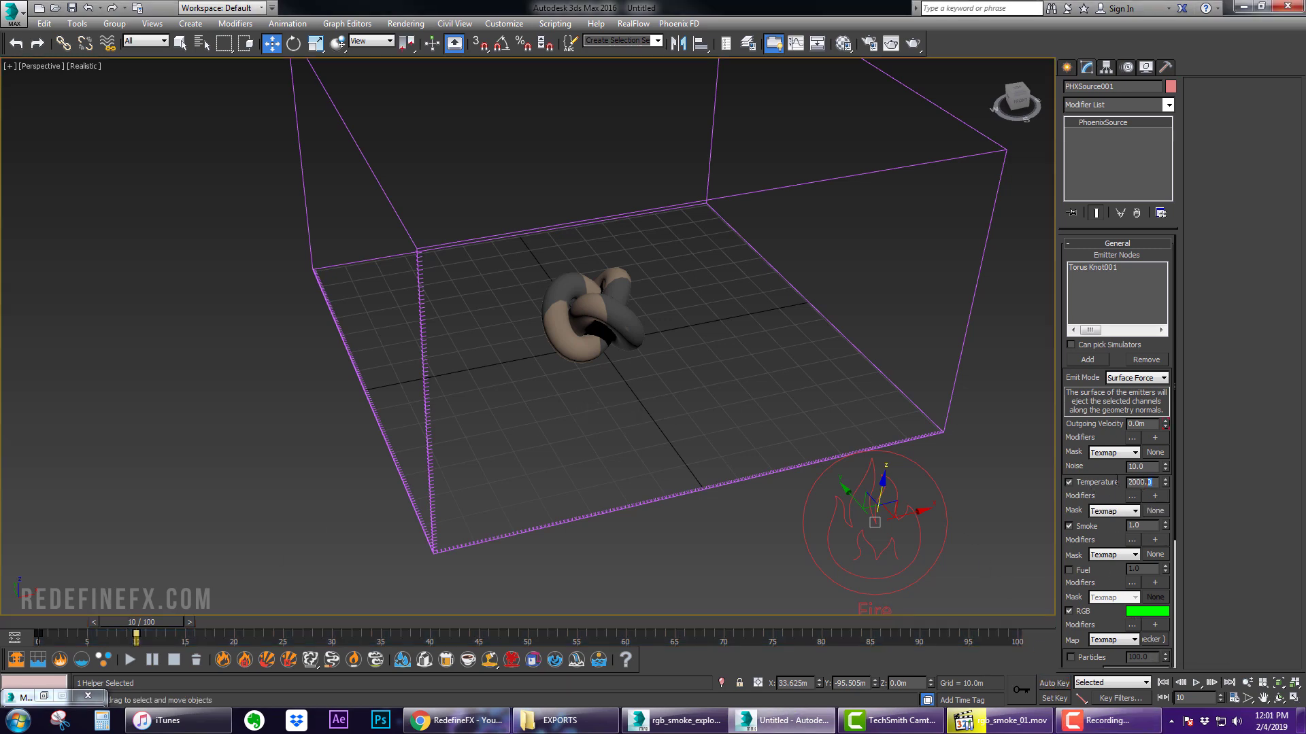
left_click_drag(1117, 482, 1076, 484)
type("300")
key("Return")
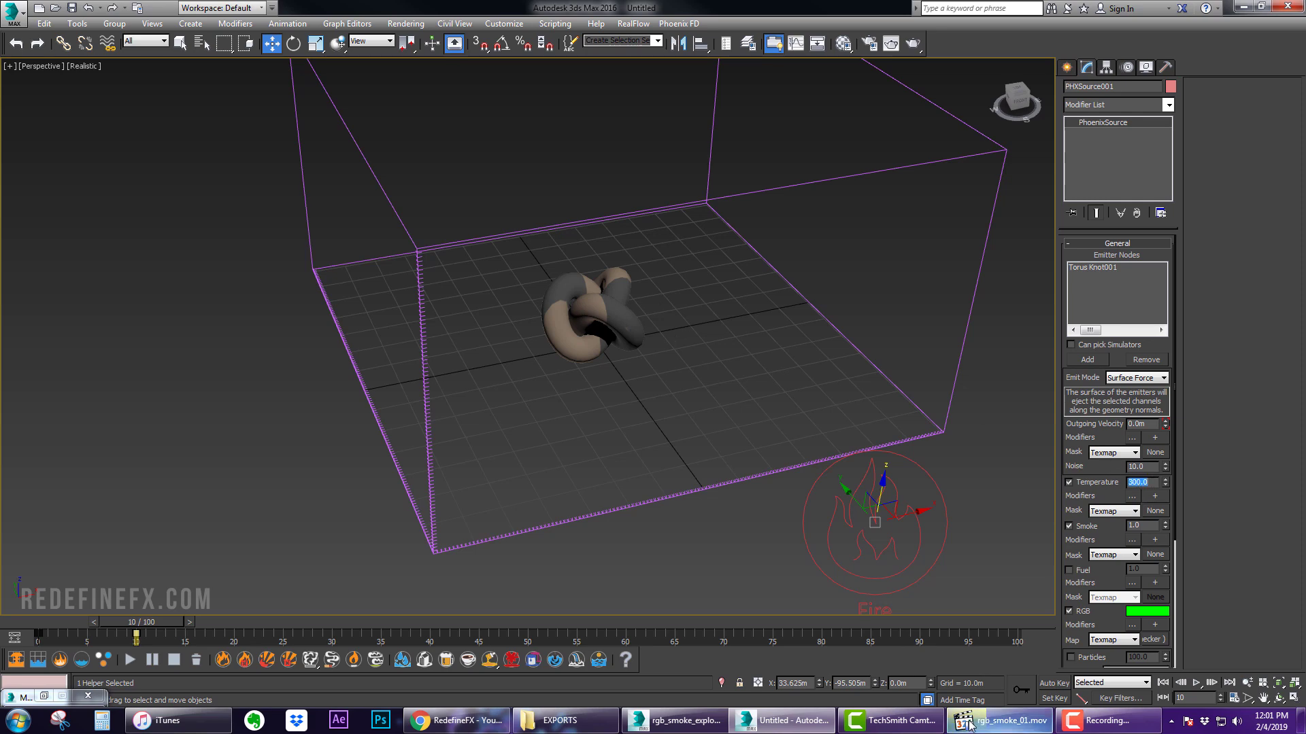
Switch to the rgb_smoke_01.mov video player and play the reference explosion from an early frame
left_click(1000, 721)
left_click(267, 577)
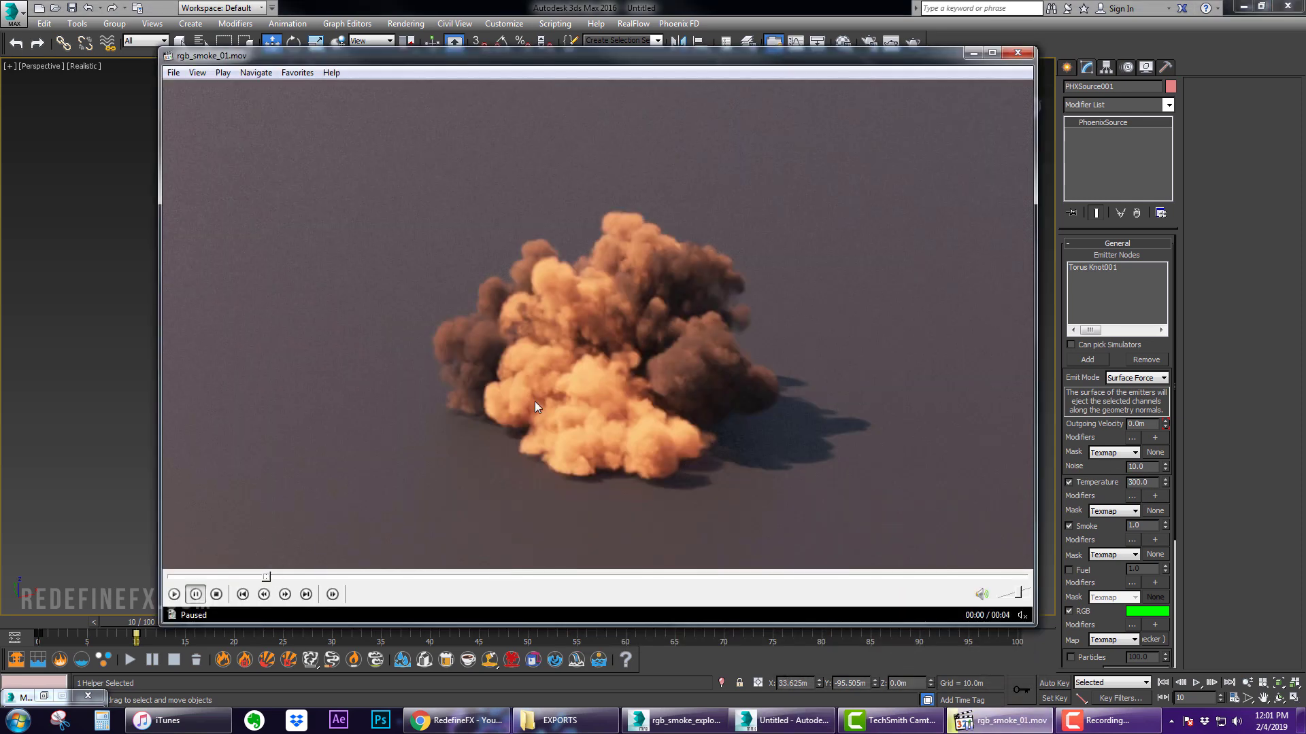
key("space")
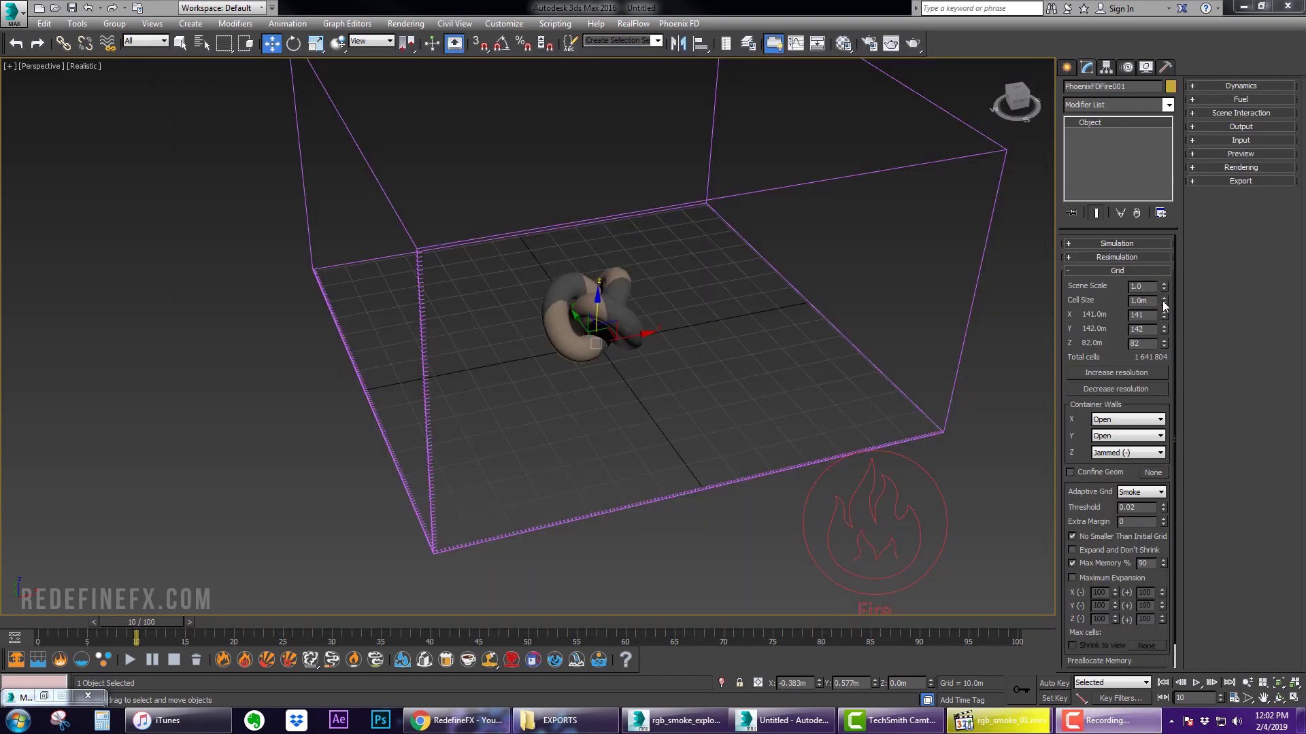
Set the simulator's grid cell size to 0.43 m and its conservation quality to 80
left_click_drag(1163, 301, 1164, 340)
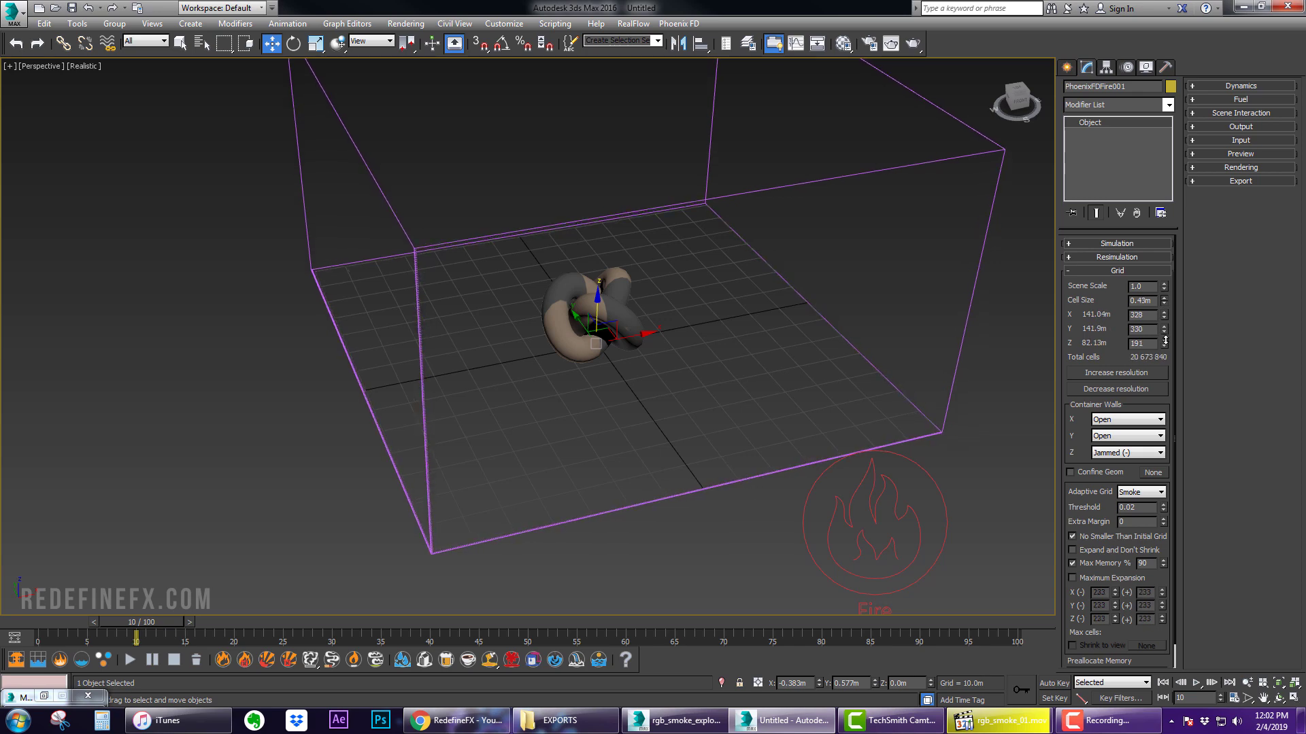
left_click(1119, 273)
left_click(1119, 286)
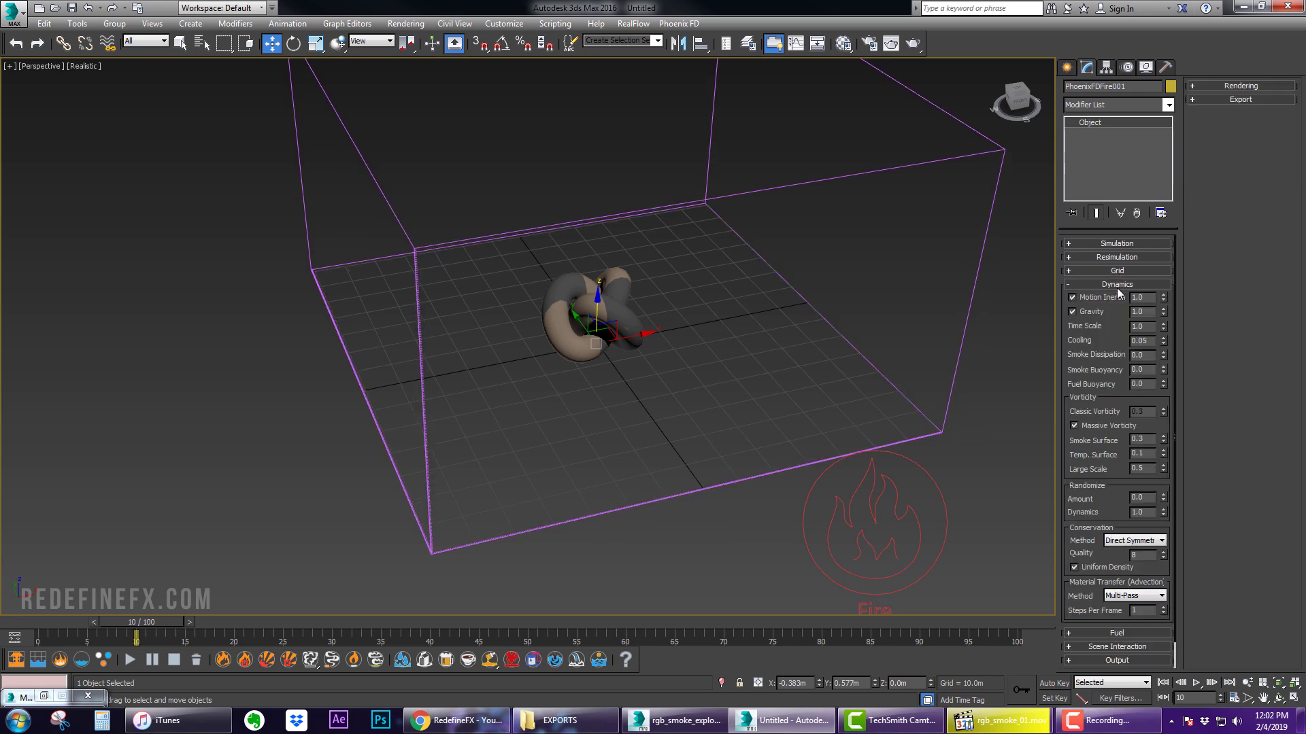
scroll(1115, 488, "down", 1)
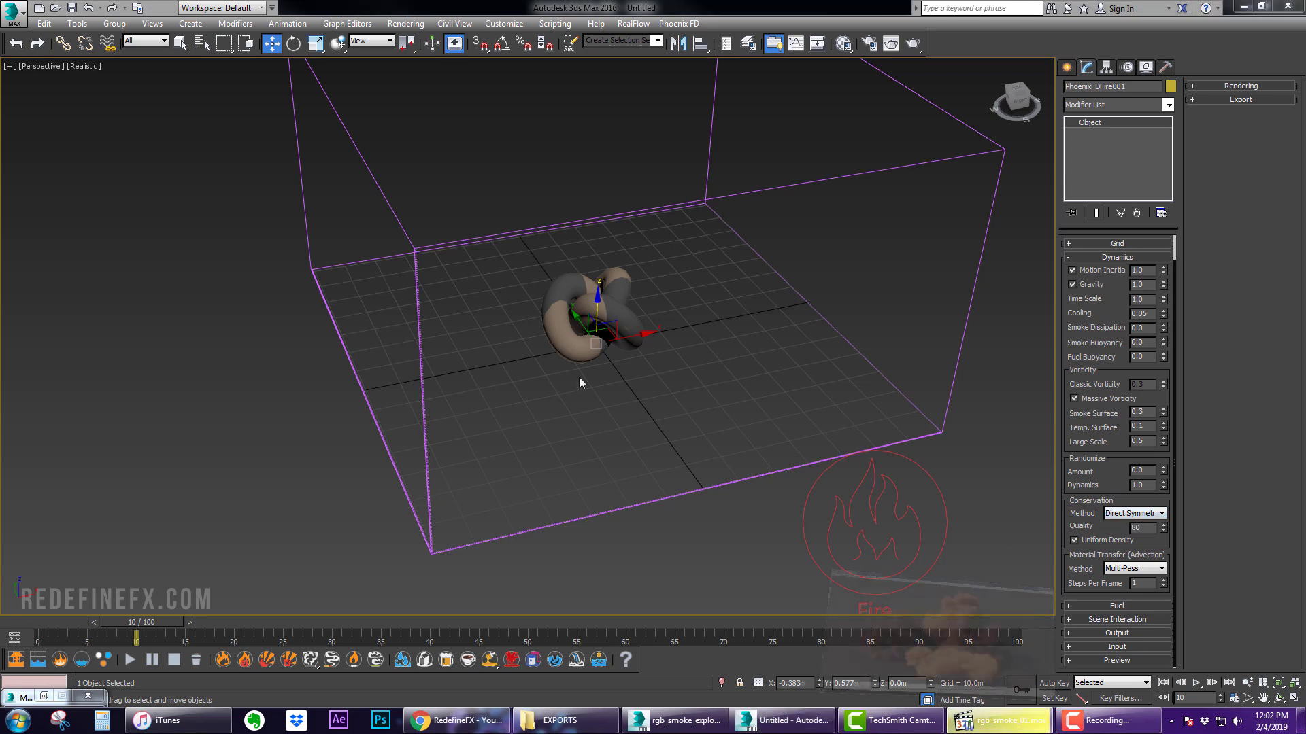
Review how the explosion spreads in the rgb_smoke_01.mov reference video, pause it and minimize the player
left_click(995, 720)
key("space")
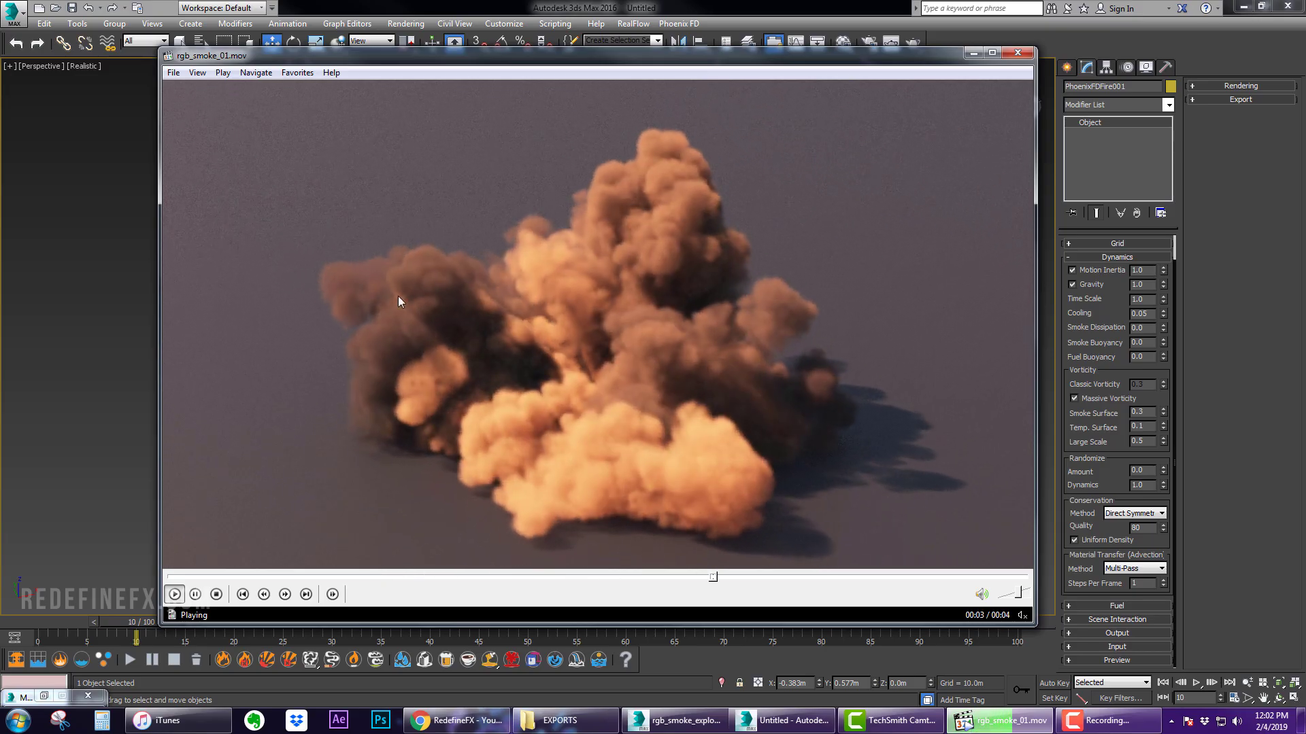
key("space")
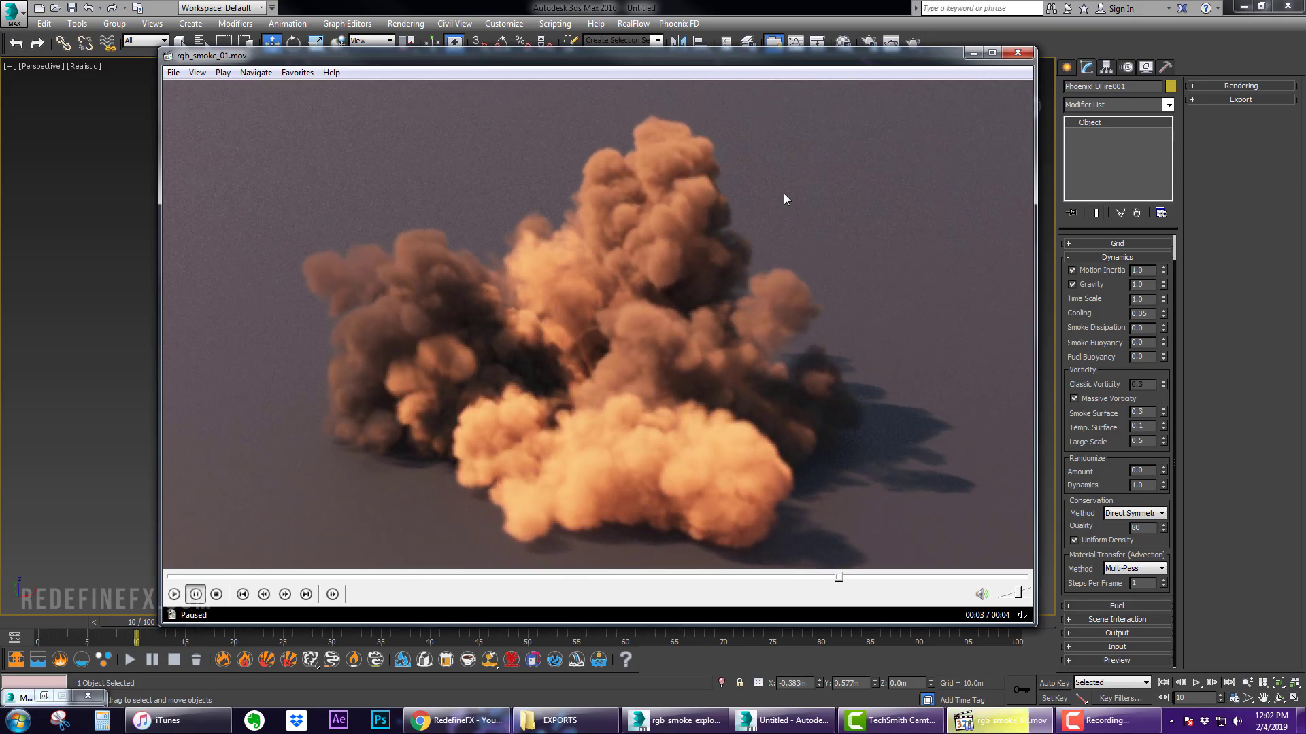
left_click(971, 55)
Add RGB and Velocity to the simulator's output grid channels, then check the reference video and minimize it
left_click(1125, 257)
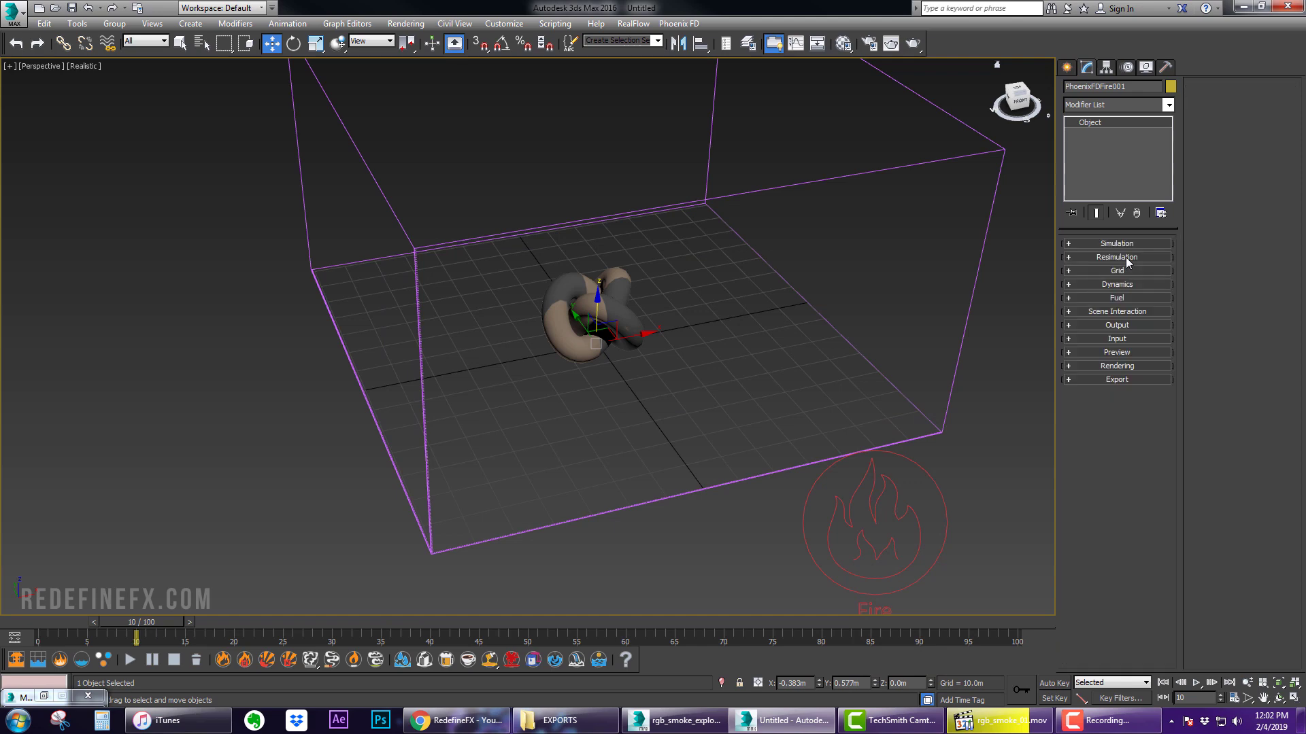
left_click(1116, 325)
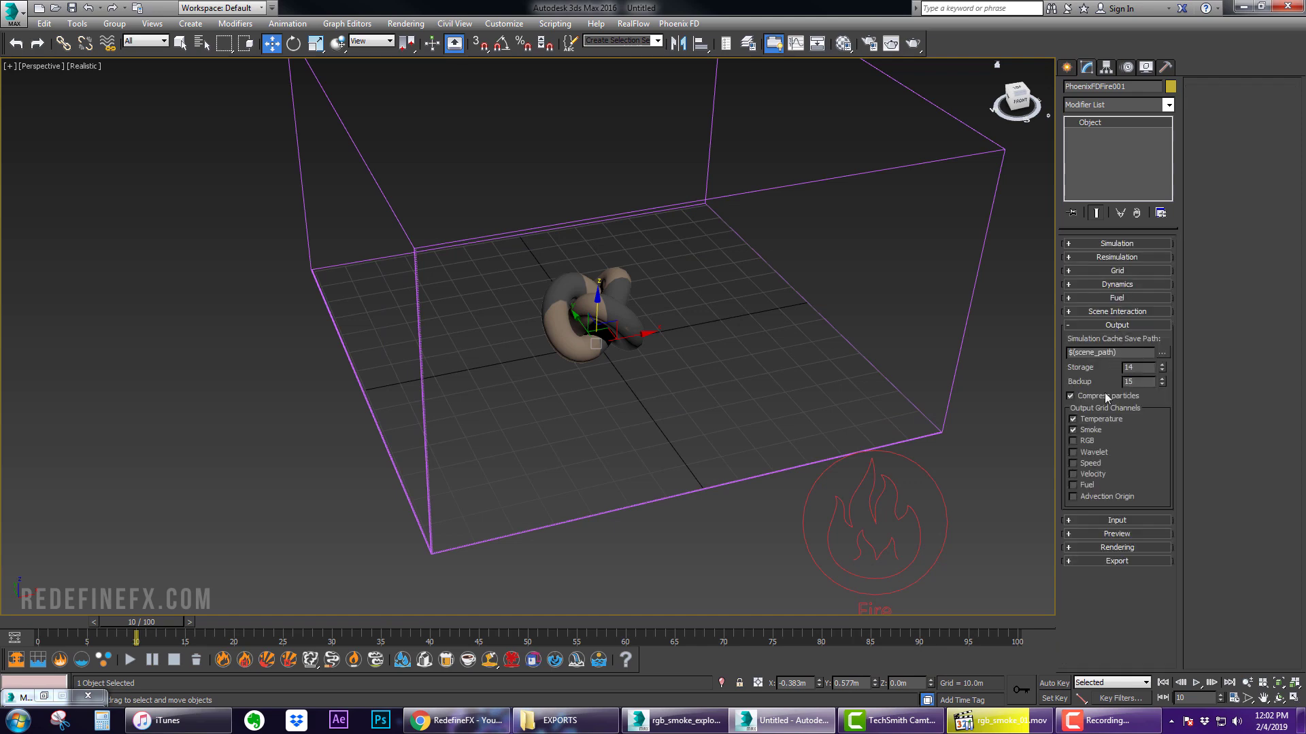
left_click(1087, 441)
left_click(1124, 325)
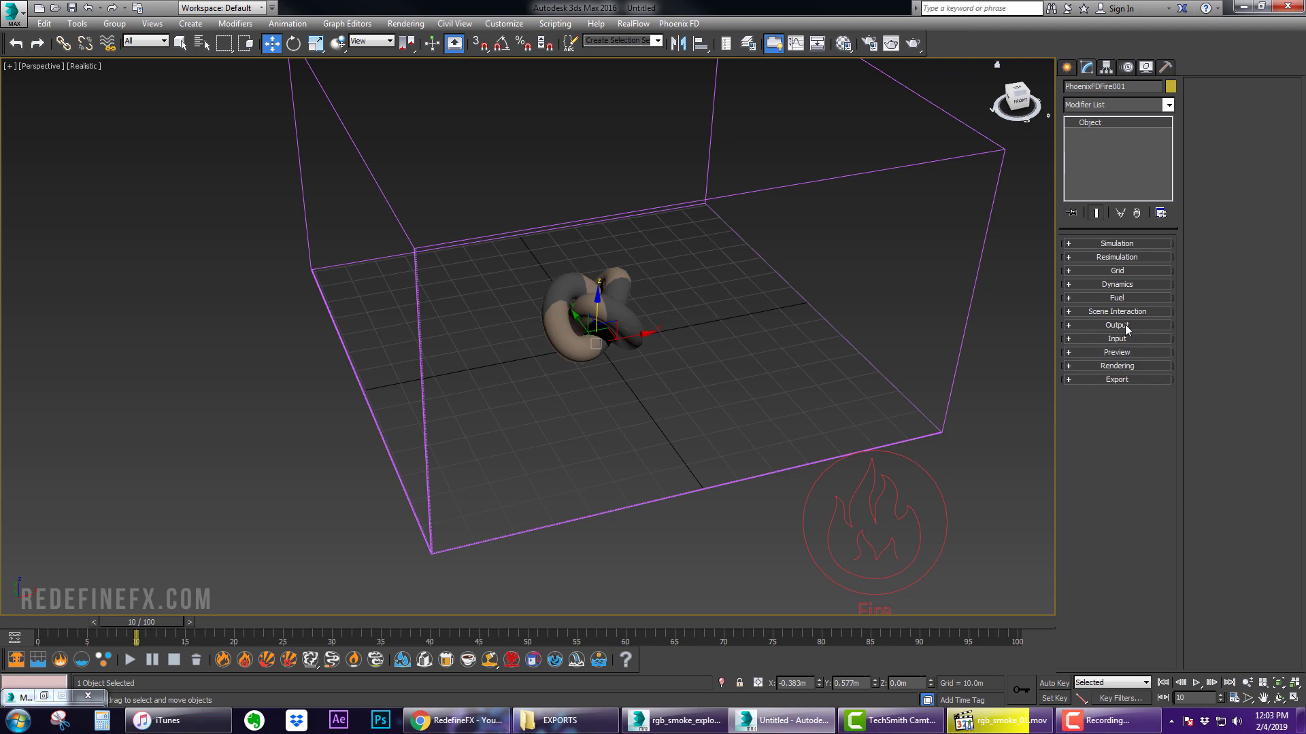
left_click(1125, 325)
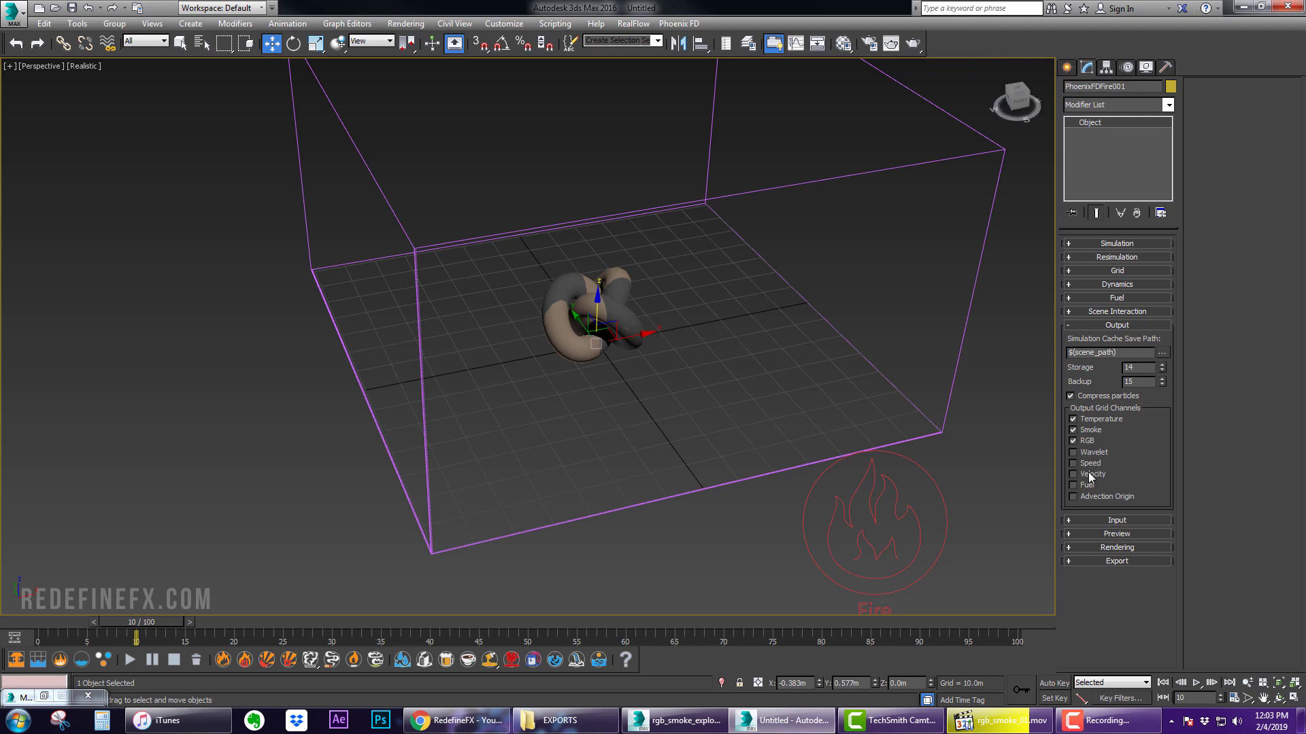
left_click(940, 655)
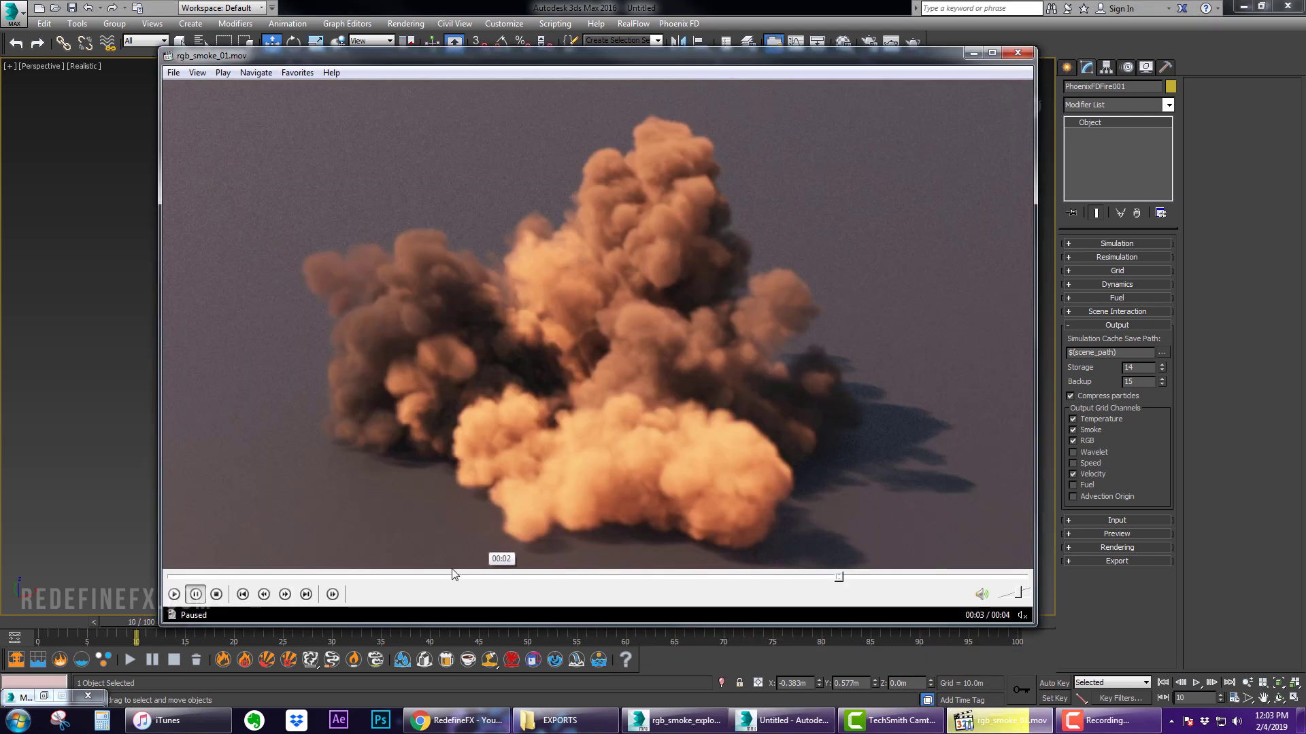
left_click(973, 52)
left_click(1117, 326)
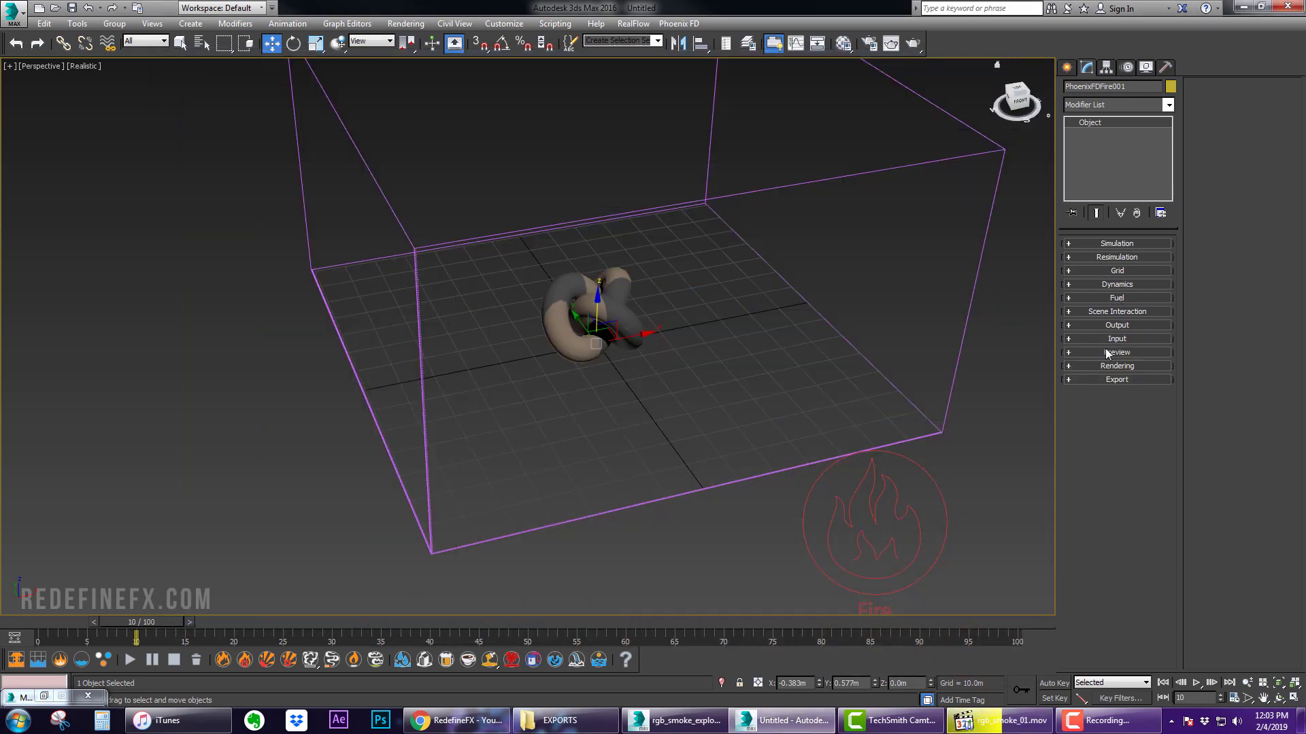
Turn off the particle preview in the simulator's preview settings
left_click(1106, 352)
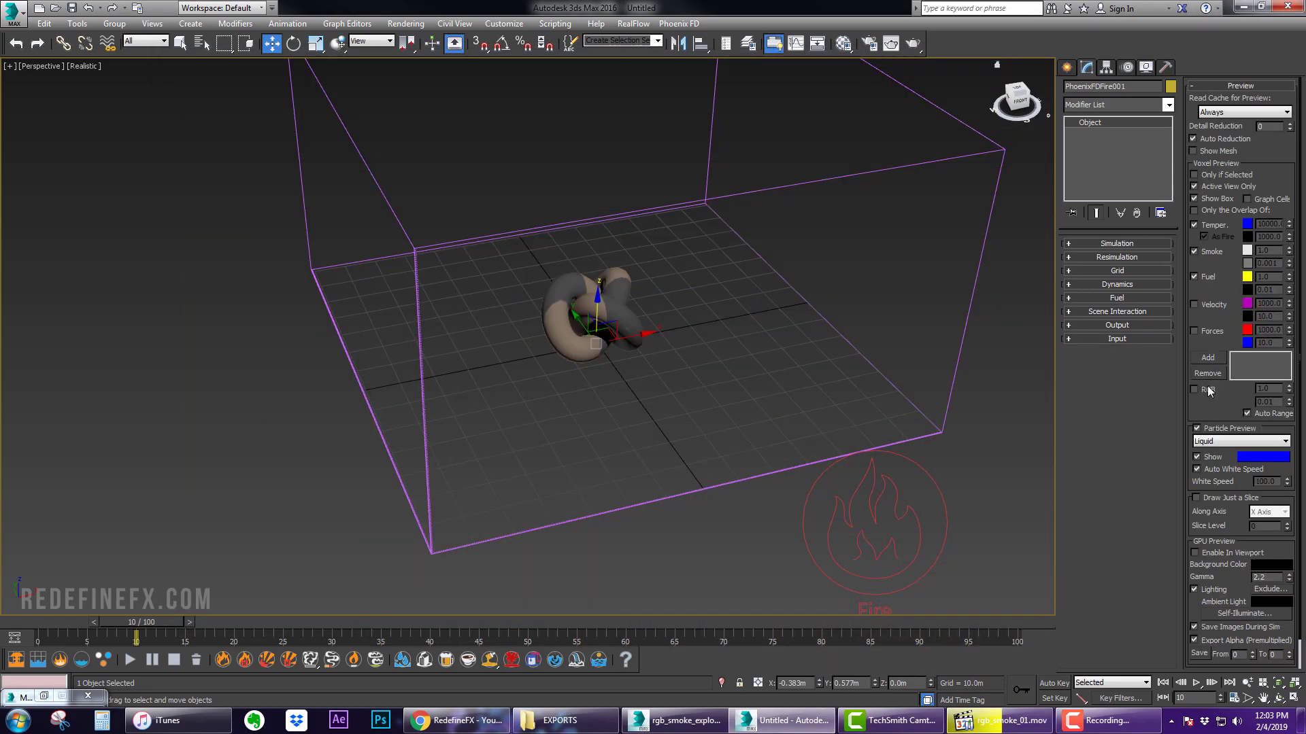
left_click(1202, 428)
left_click(1221, 86)
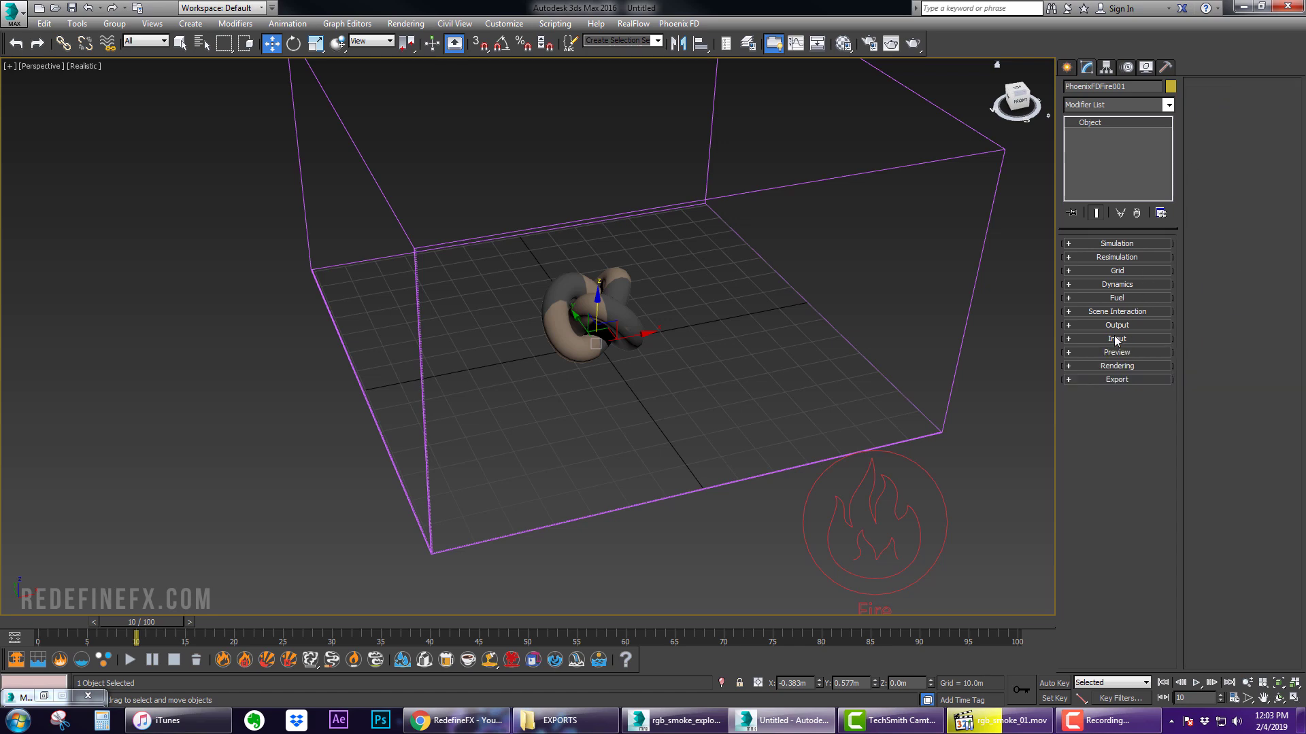
Base the simulator's volumetric smoke colour on RGB, review the Simple Smoke opacity settings and close the volumetric render settings
left_click(1108, 366)
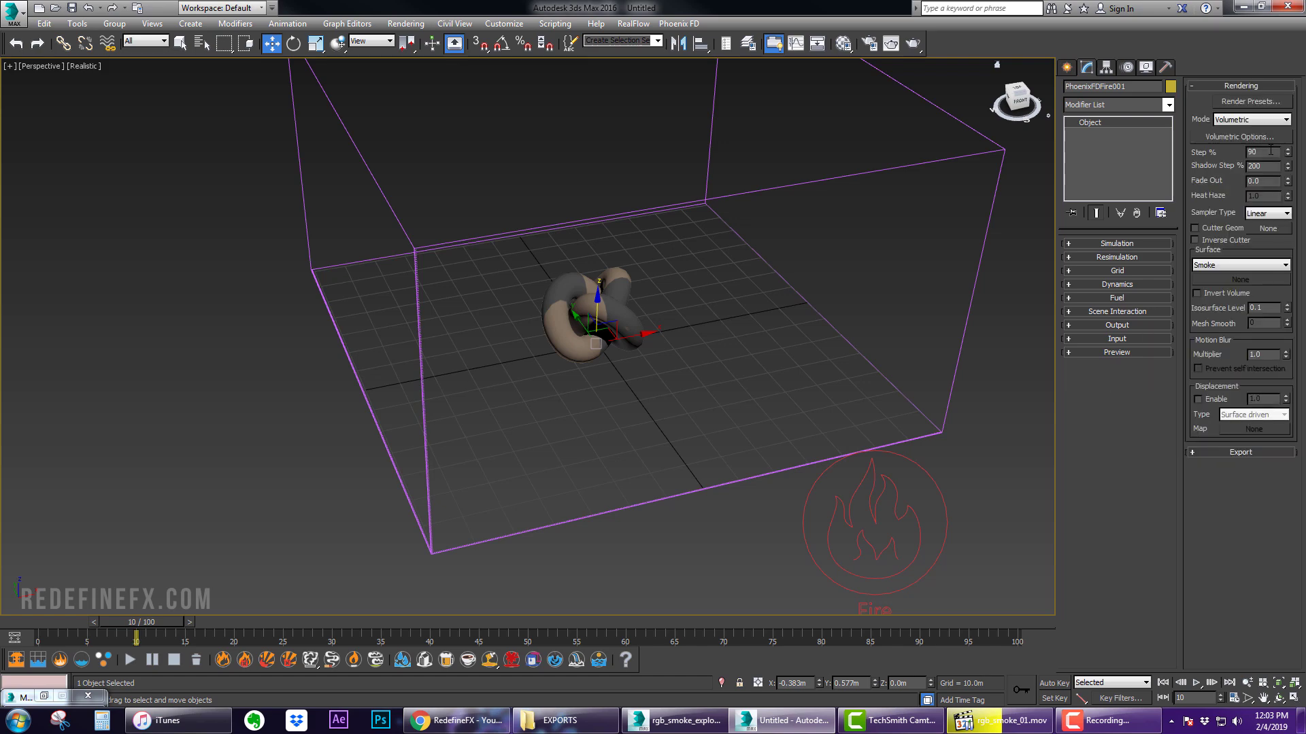
left_click(1235, 137)
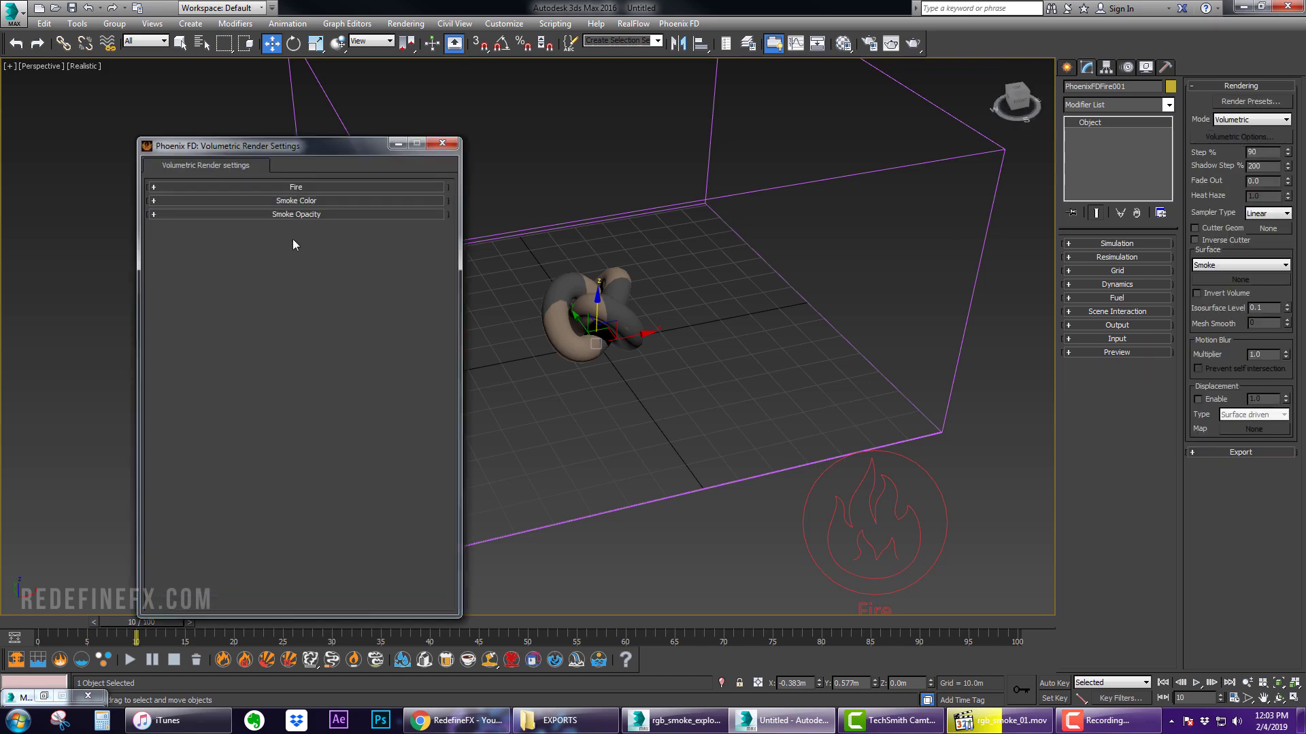
left_click(302, 202)
left_click(265, 217)
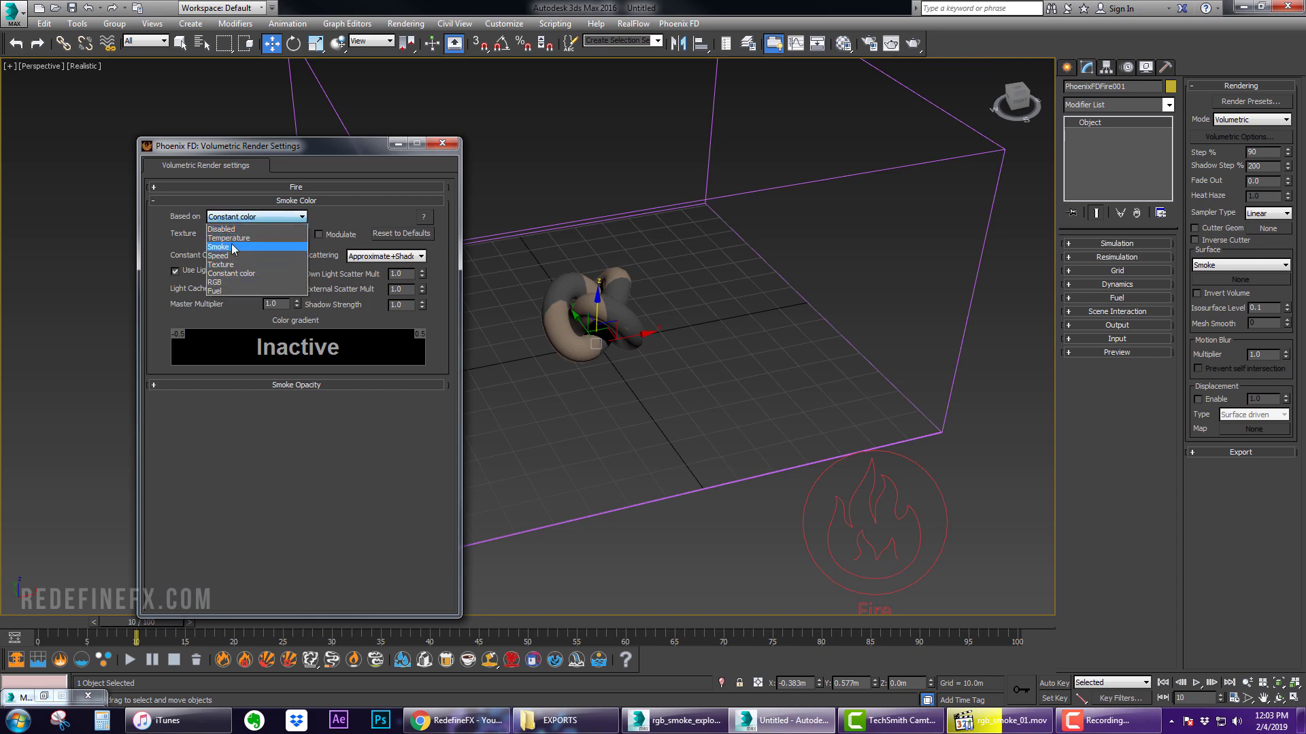
left_click(219, 285)
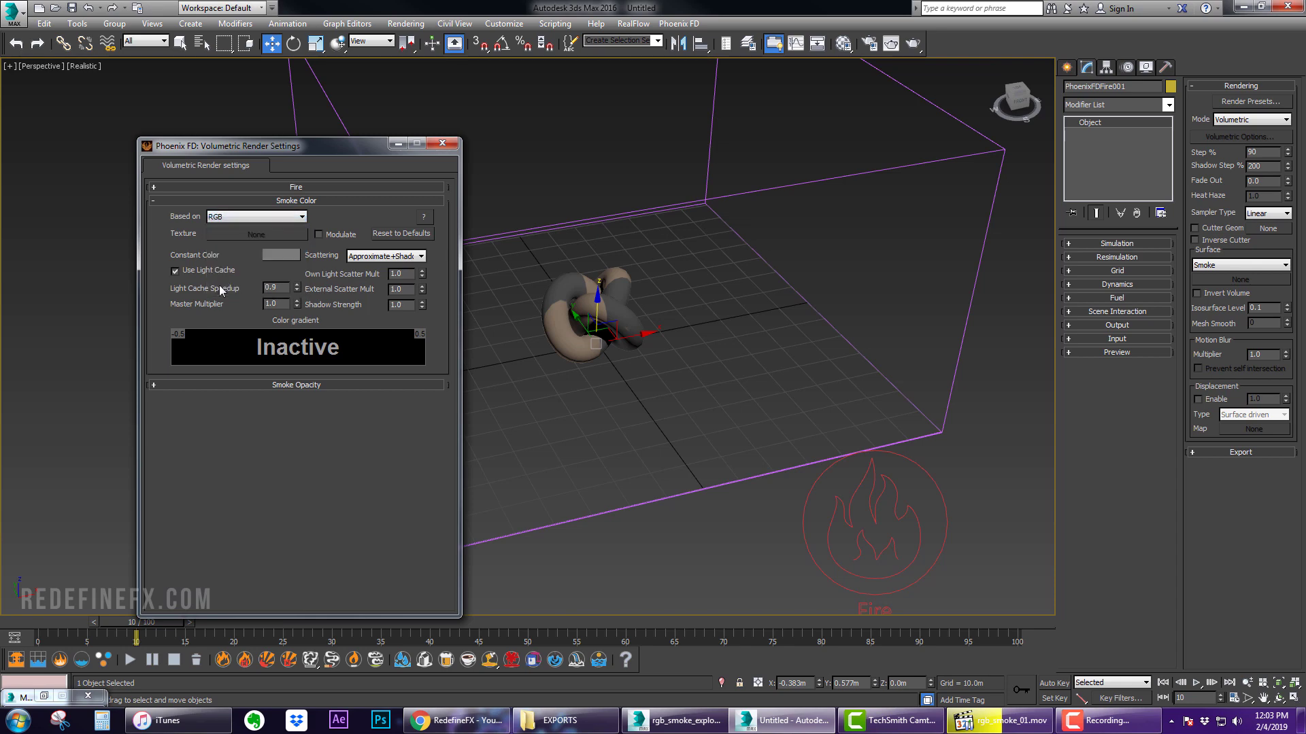
left_click(281, 385)
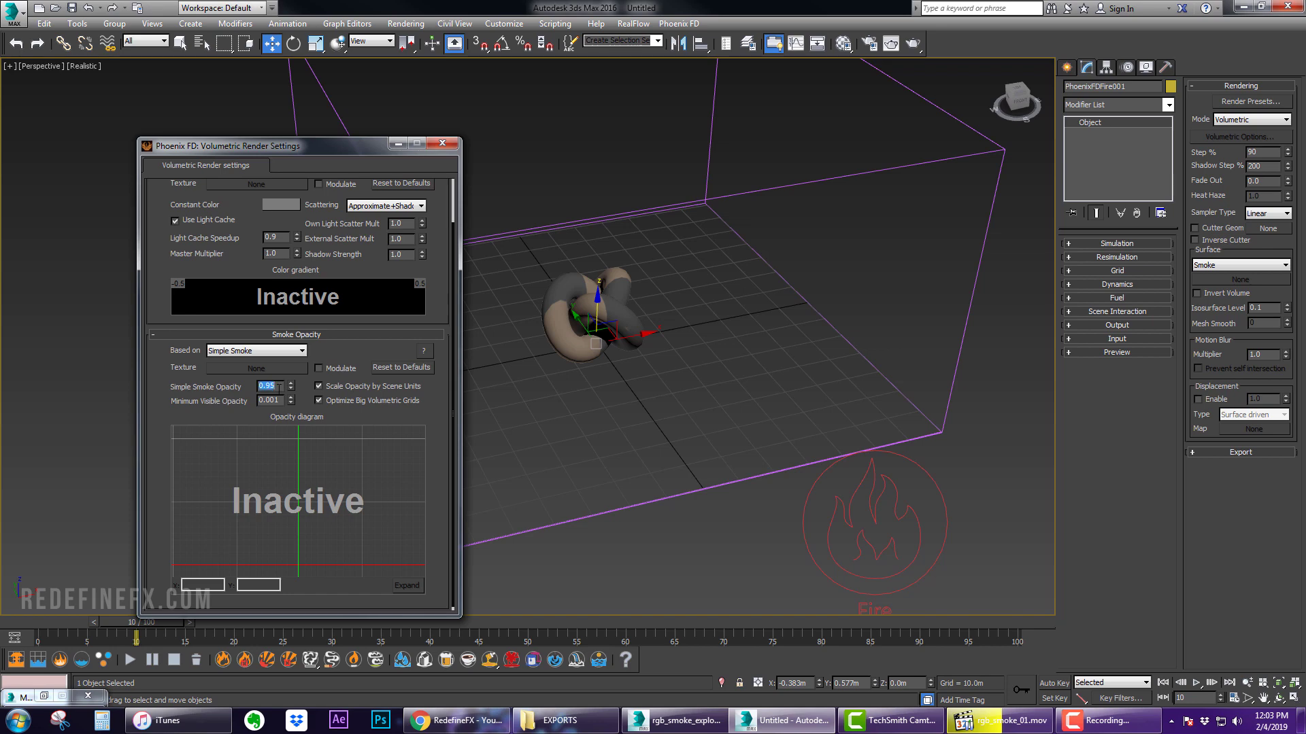
left_click_drag(272, 147, 262, 113)
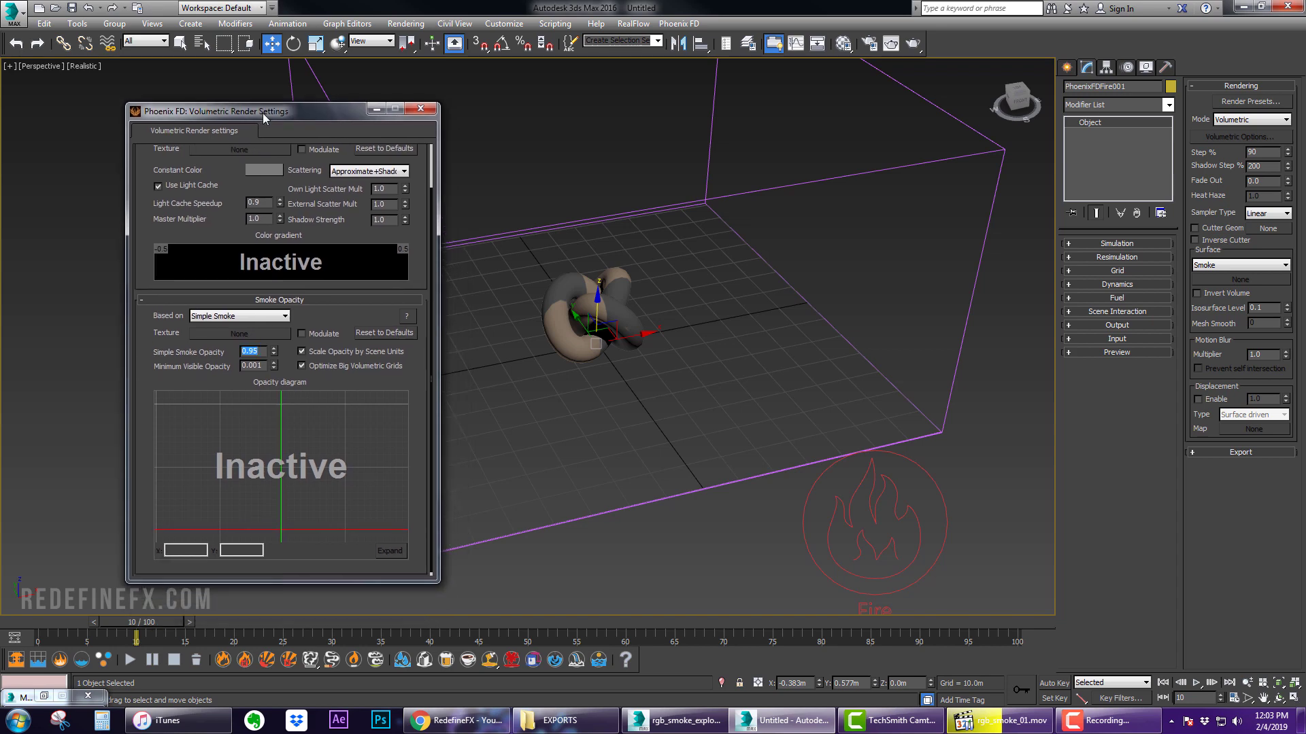
left_click(419, 108)
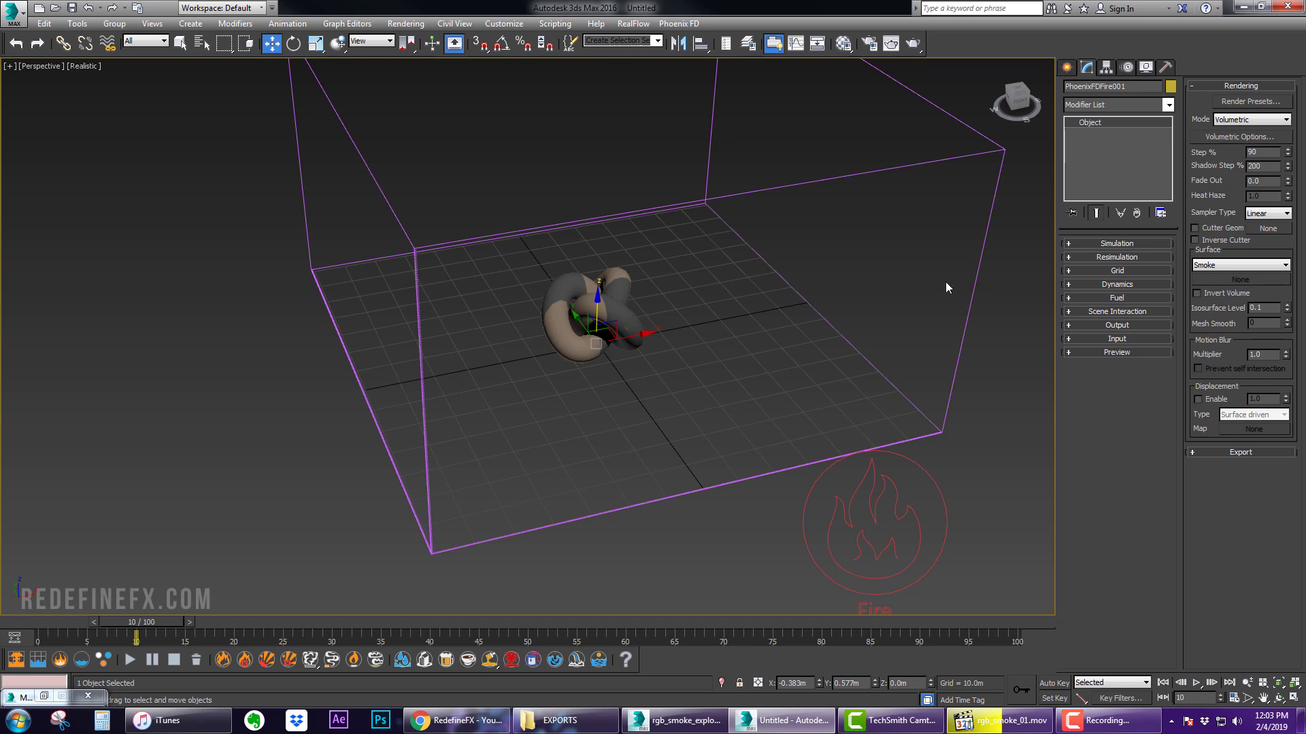
Start the fire and smoke simulation and examine the coloured smoke in its container from several angles
left_click(1092, 245)
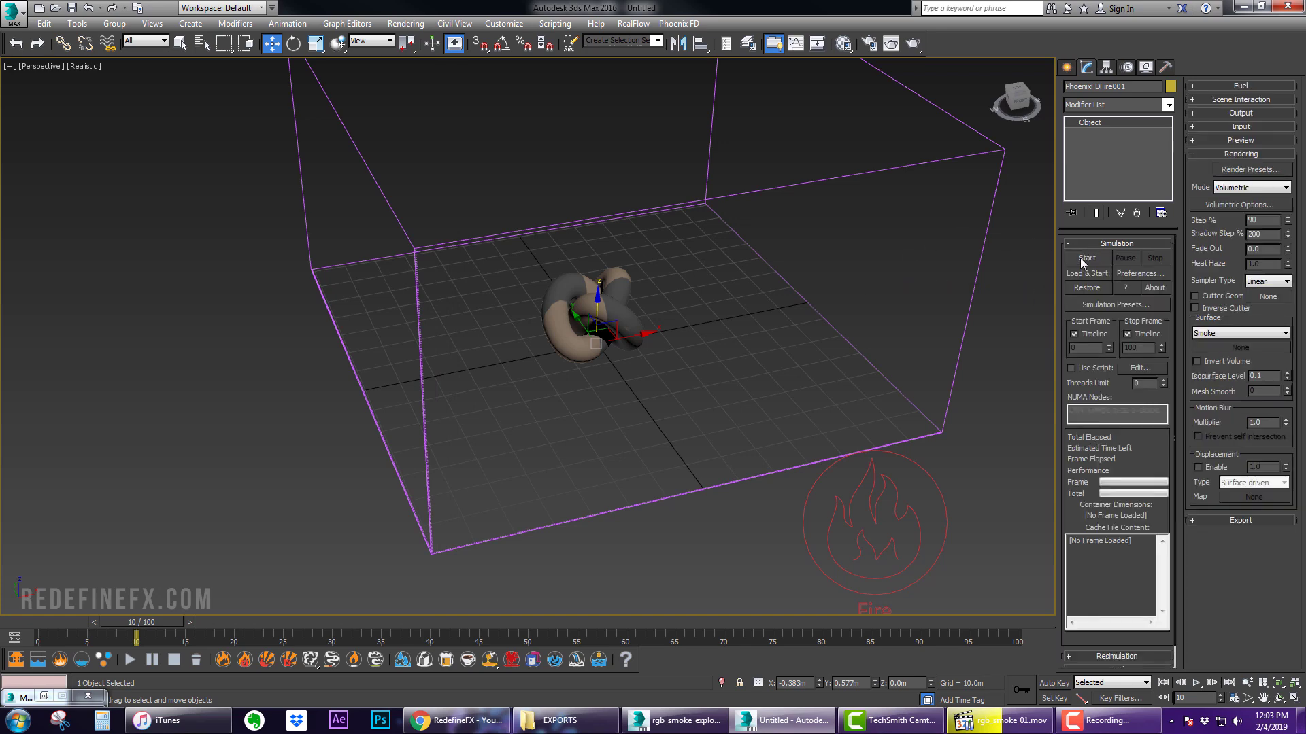
left_click(1079, 259)
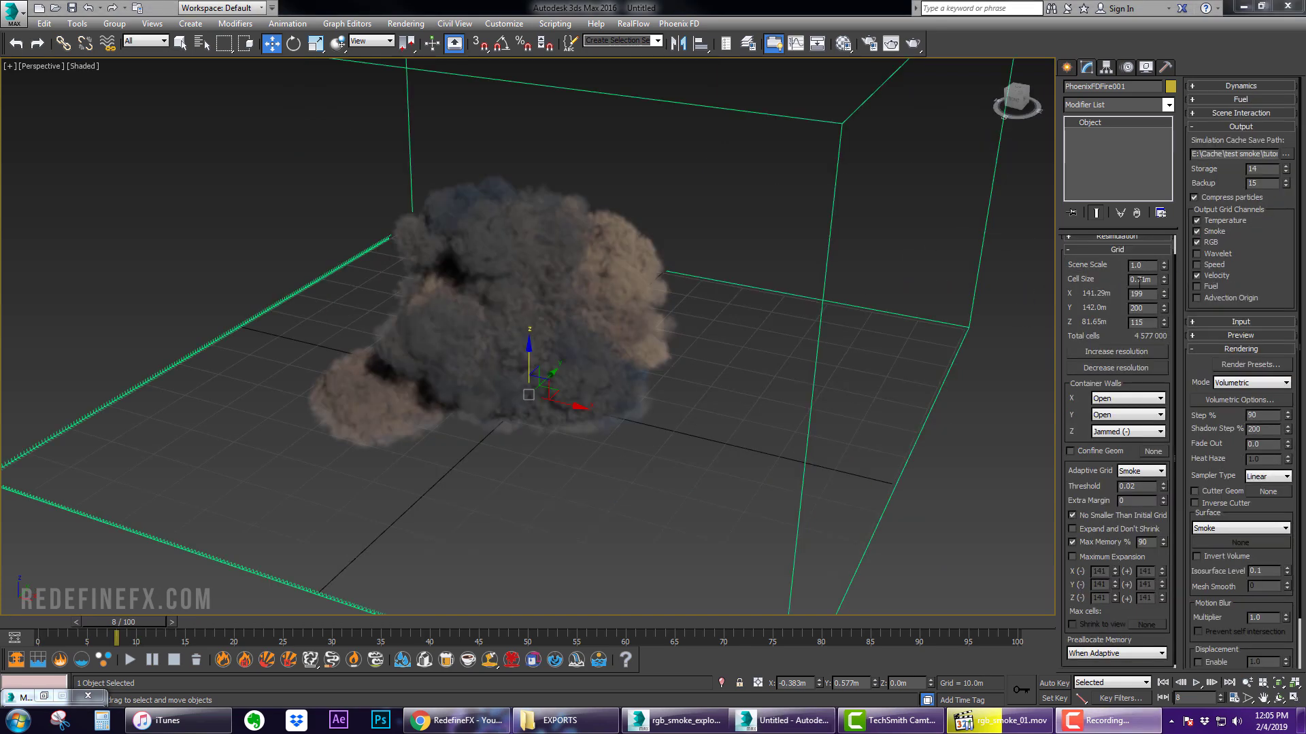
middle_click_drag(531, 304, 597, 287, "alt")
mouse_move(584, 338)
middle_mouse_down()
mouse_move(578, 297)
mouse_move(690, 309)
mouse_move(687, 268)
mouse_move(601, 271)
mouse_move(655, 222)
mouse_move(601, 353)
middle_mouse_up()
scroll(586, 320, "up", 3)
scroll(654, 222, "down", 7)
middle_click_drag(601, 353, 660, 340, "alt")
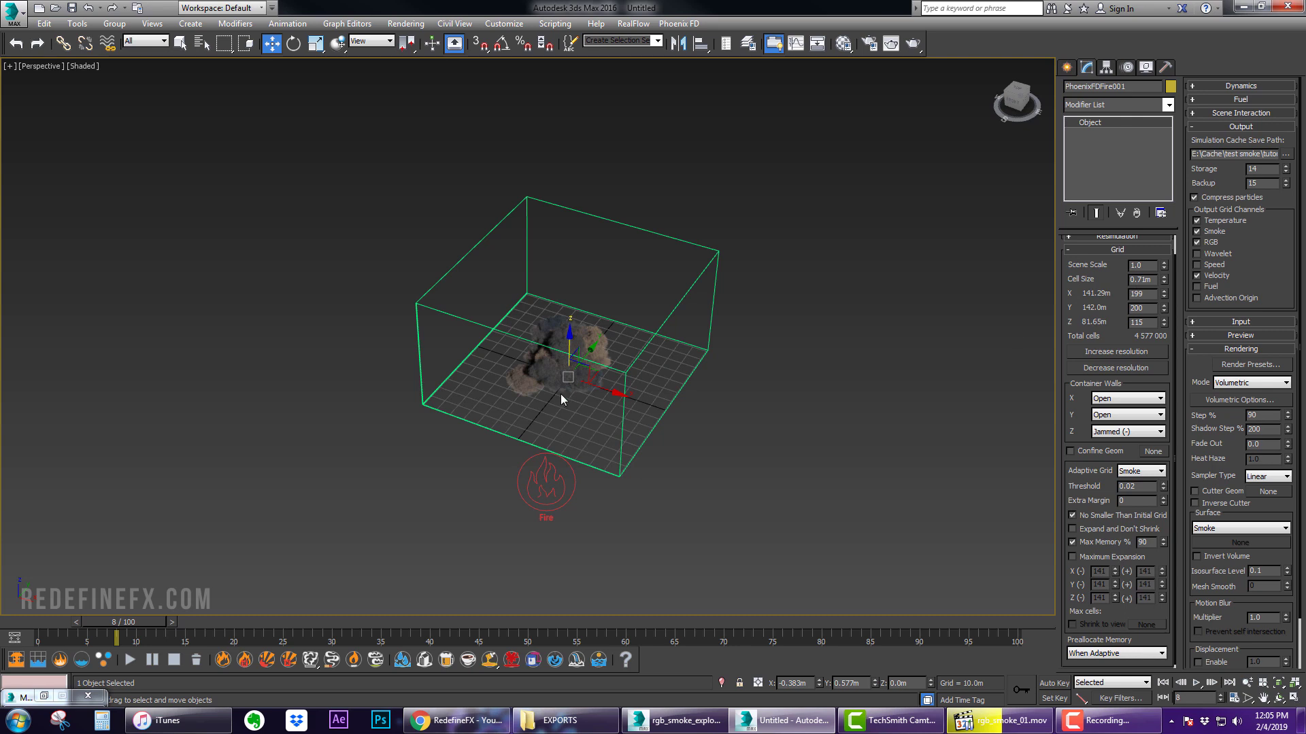
middle_click_drag(561, 394, 604, 394, "alt")
scroll(557, 382, "up", 3)
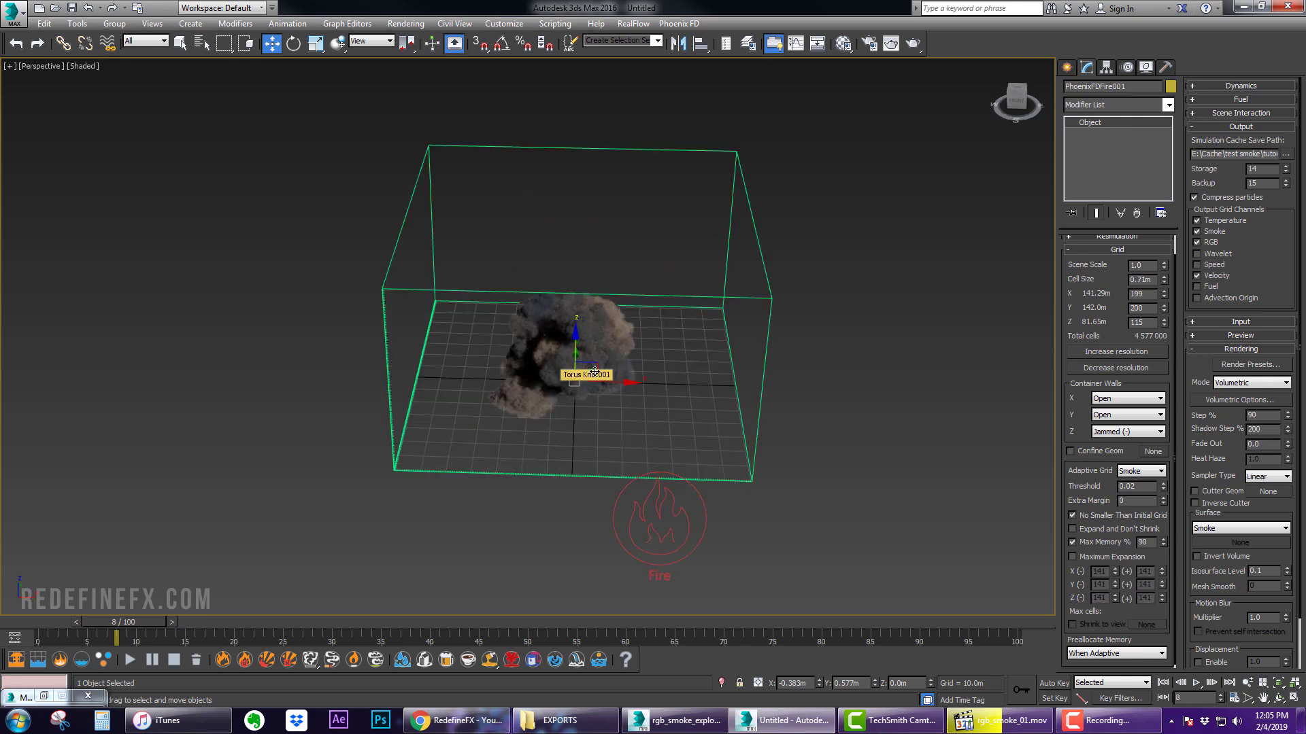
Create a VRayPlane on the ground just beside the simulator container
left_click(1067, 68)
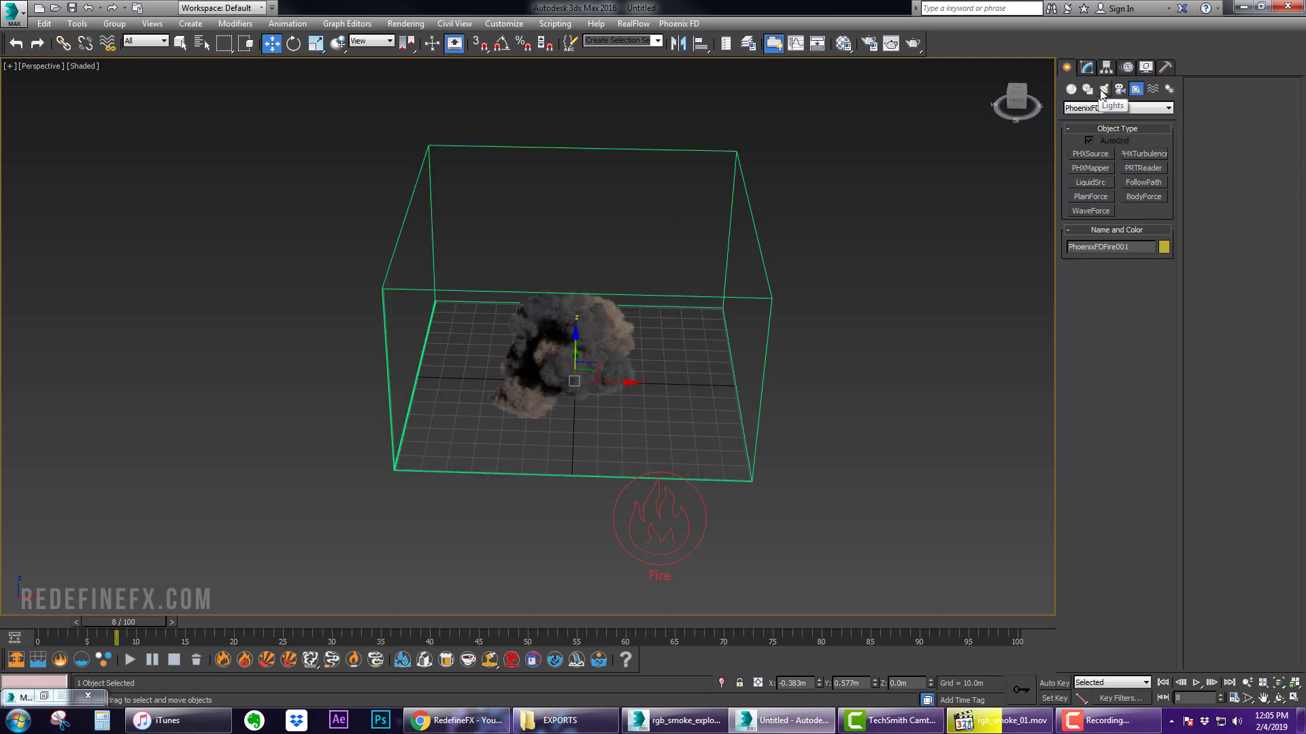
left_click(1071, 89)
left_click(1081, 108)
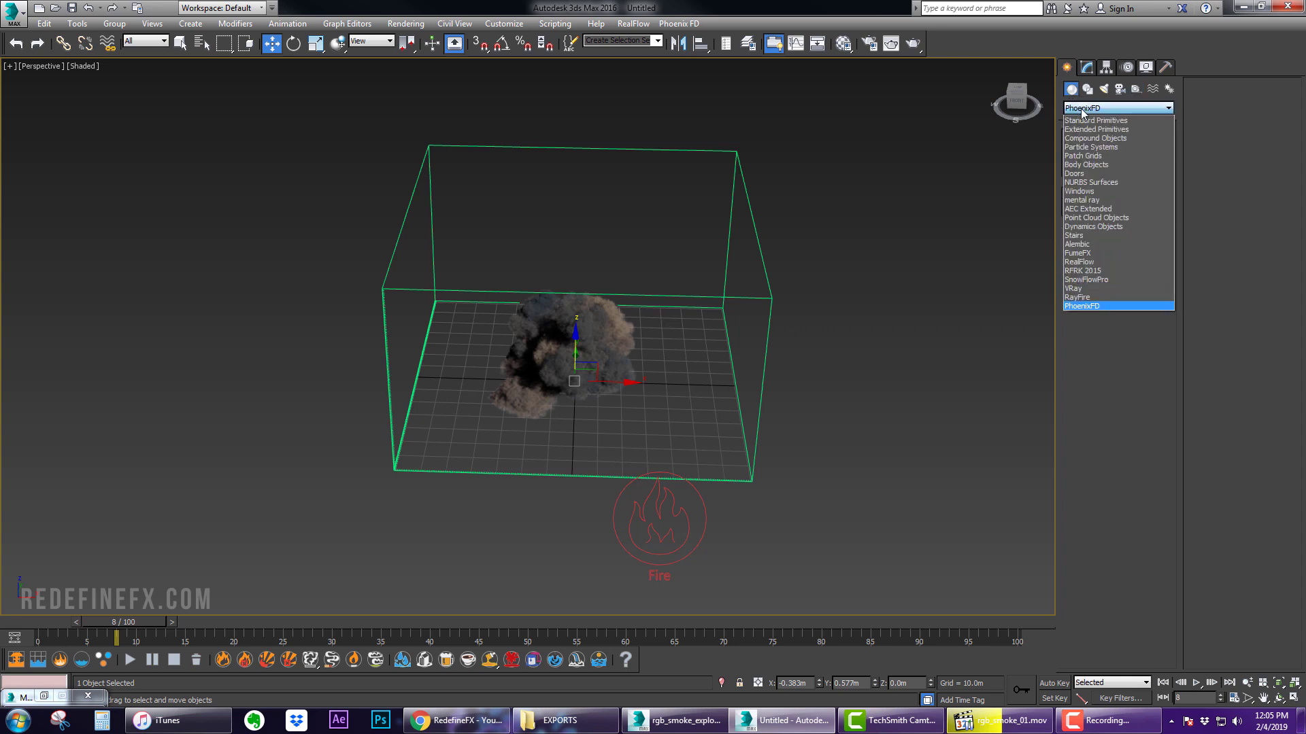
left_click(1074, 288)
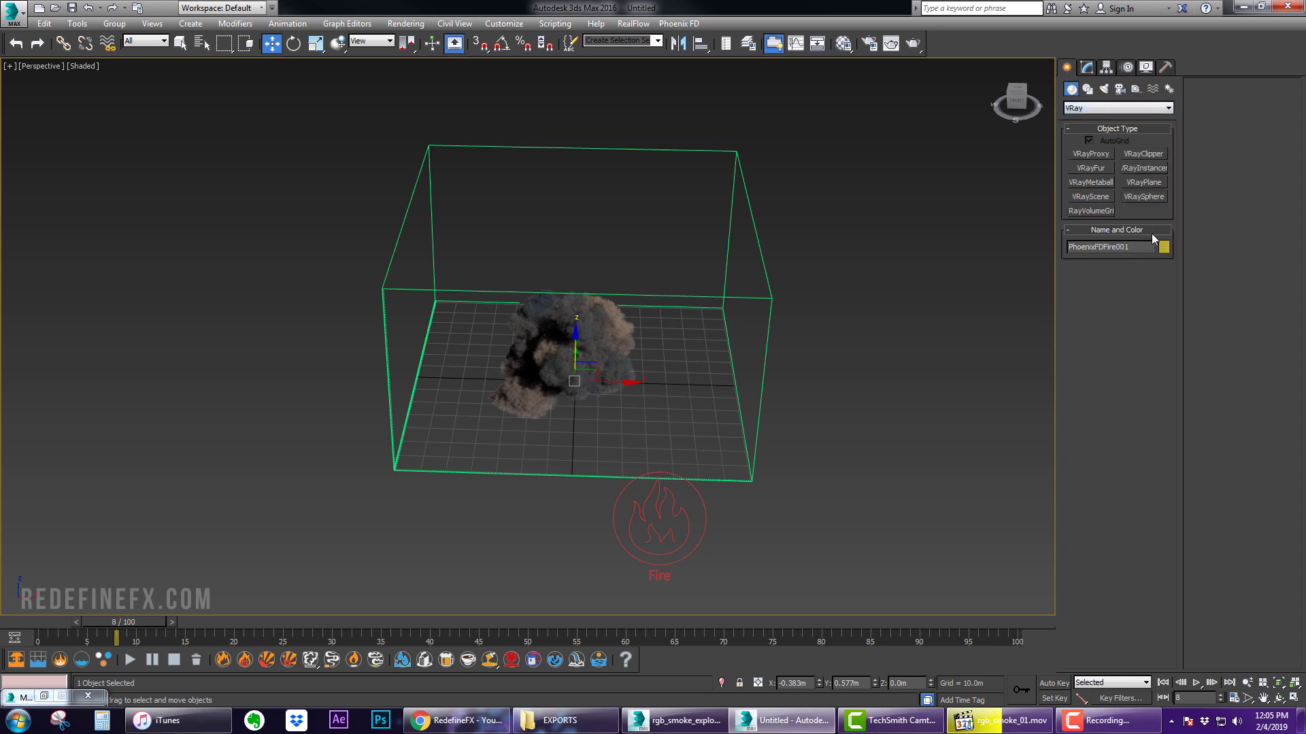
left_click(1154, 184)
left_click(842, 396)
right_click(840, 381)
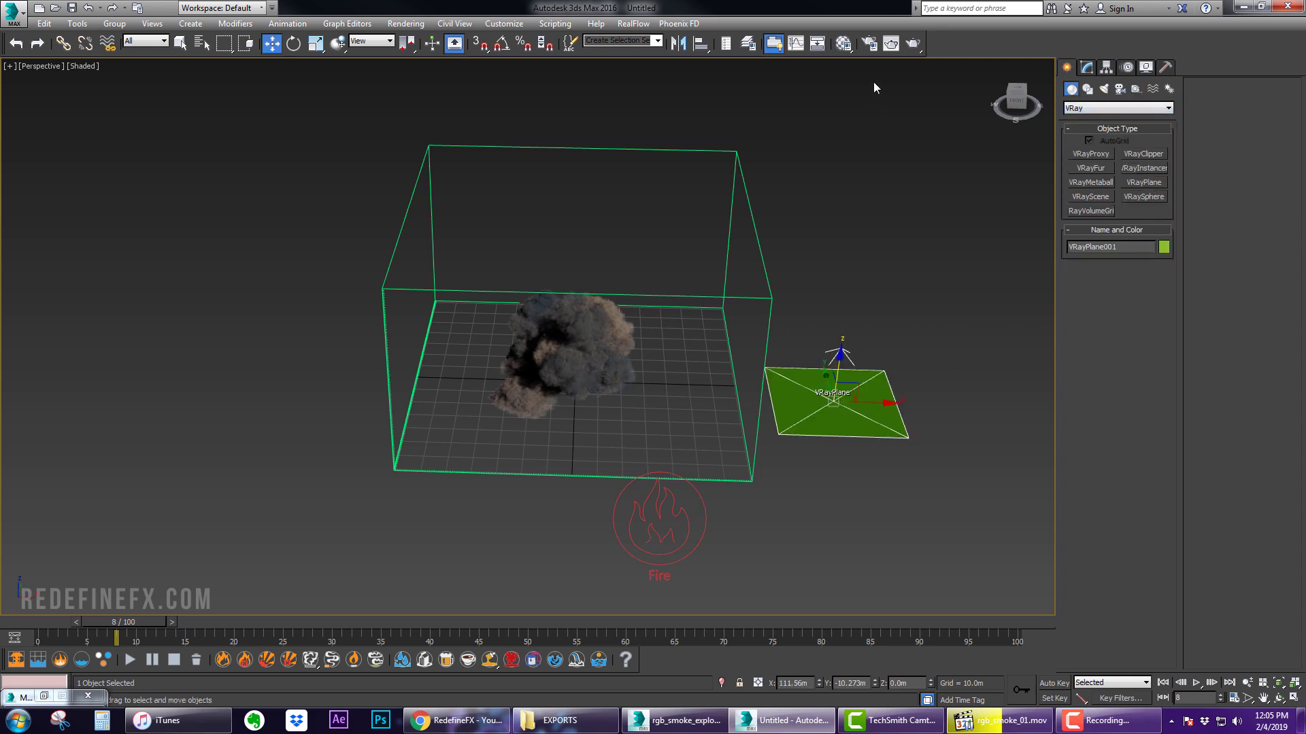
Turn an unused material slot into a VRayMtl with a dark diffuse colour of RGB 10 and assign it to the VRayPlane
left_click(843, 43)
left_click(337, 277)
scroll(712, 398, "down", 2)
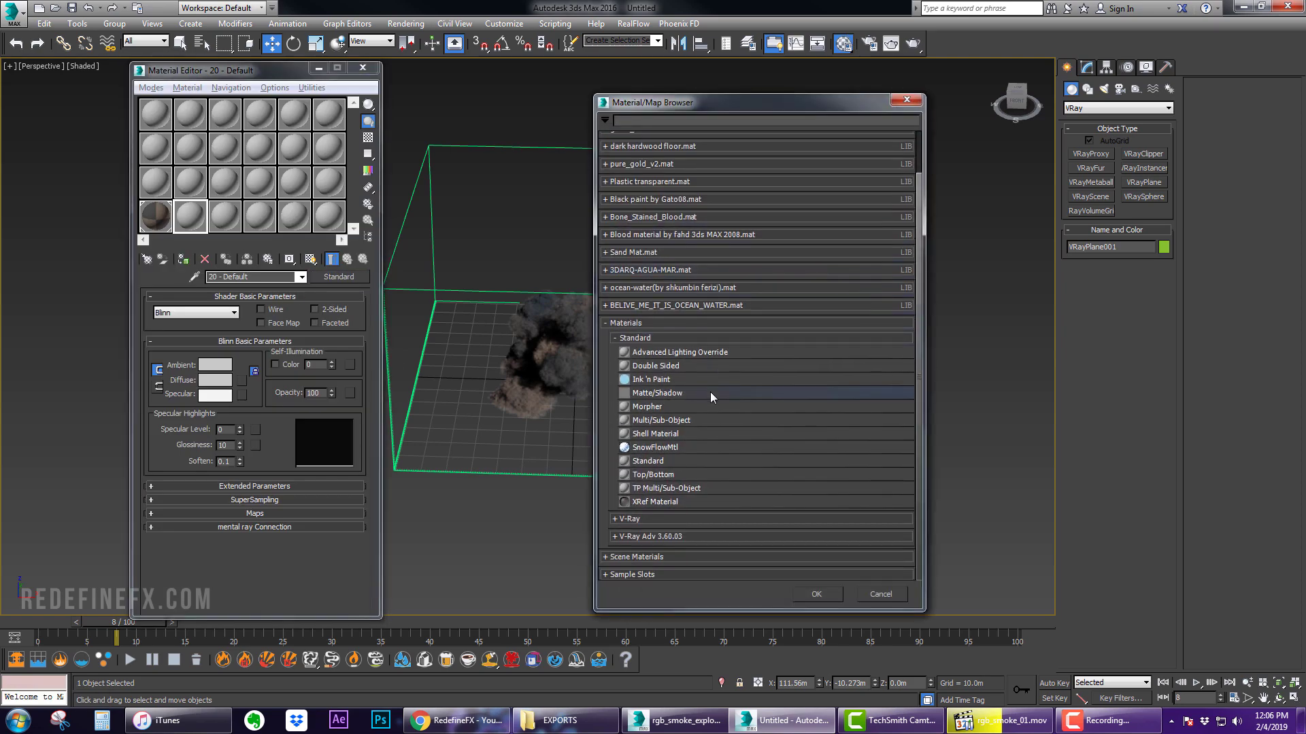
left_click(653, 520)
scroll(656, 527, "down", 6)
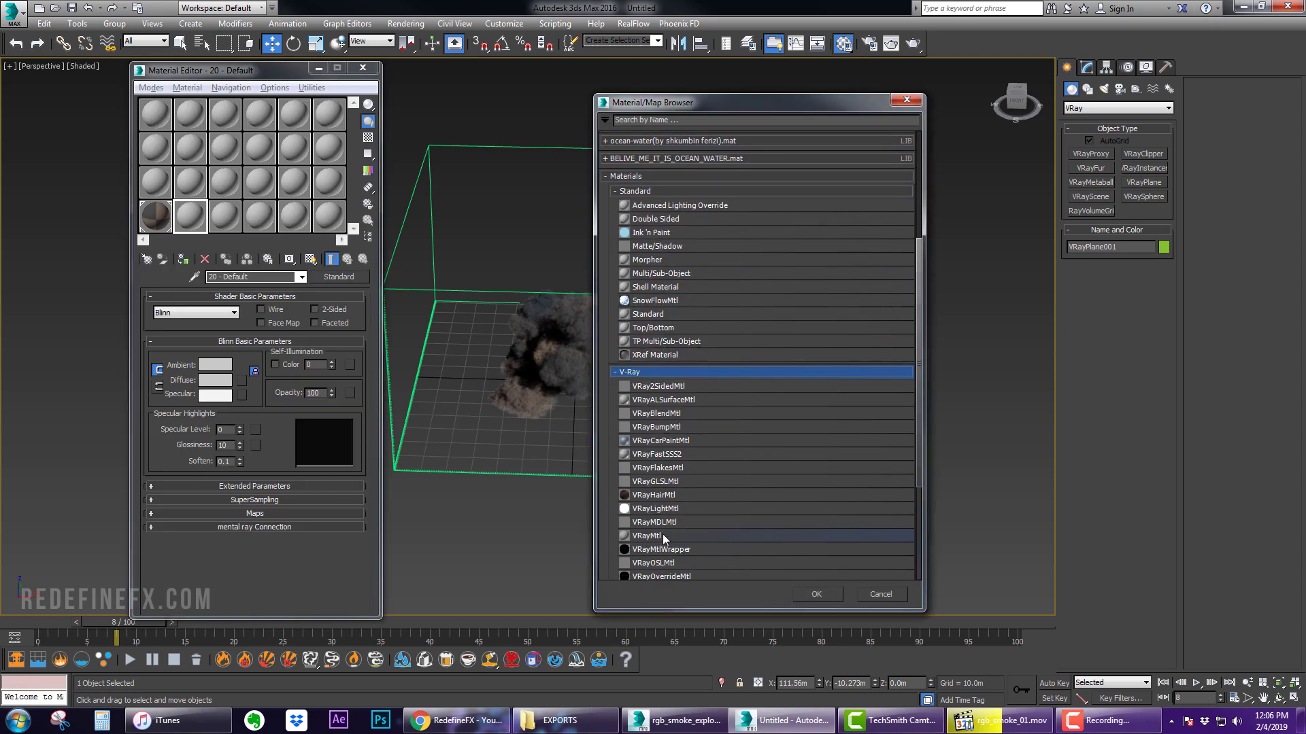
double_click(665, 540)
left_click(219, 388)
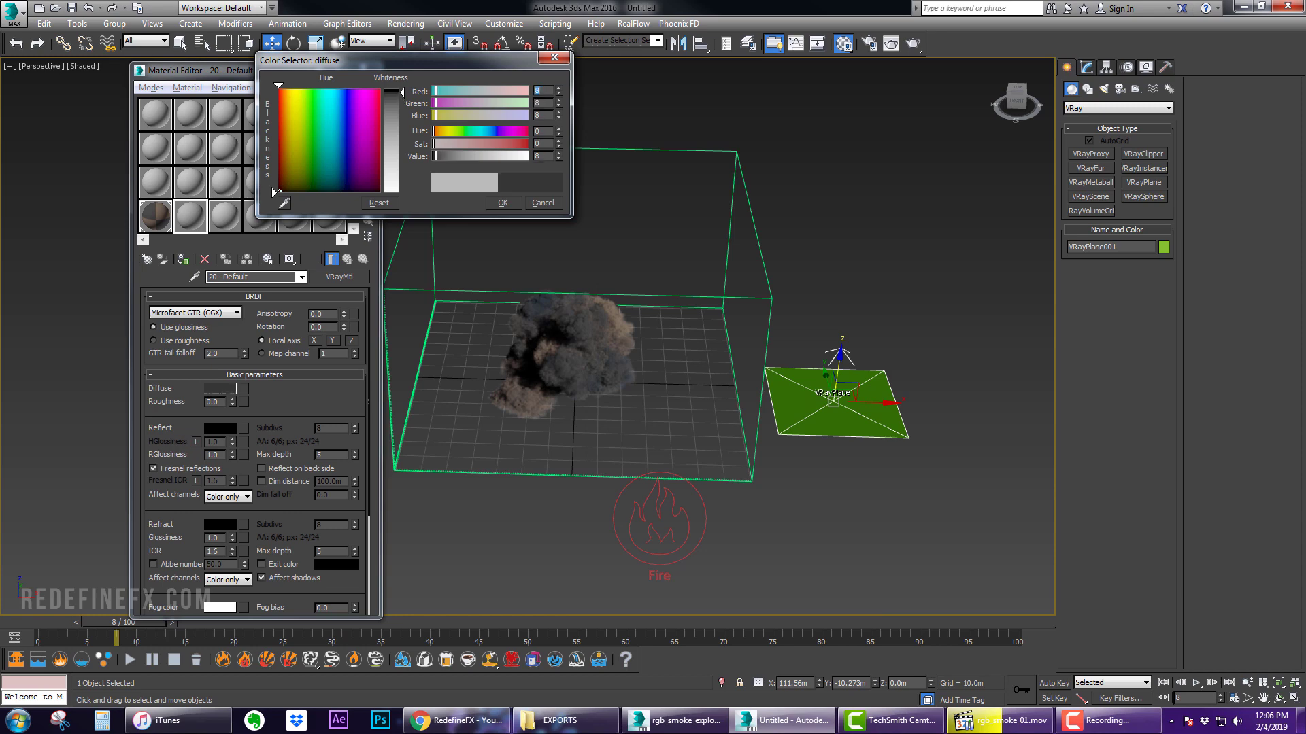
left_click(502, 203)
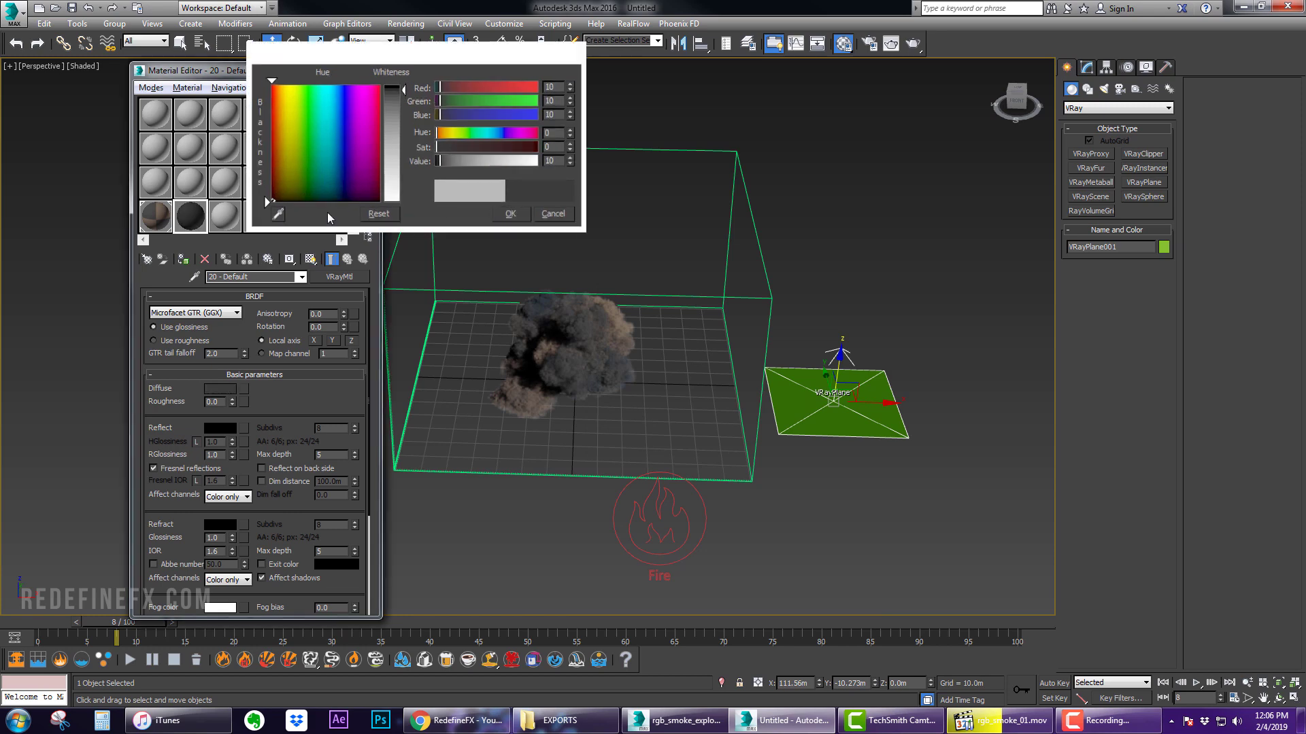
left_click_drag(190, 217, 838, 420)
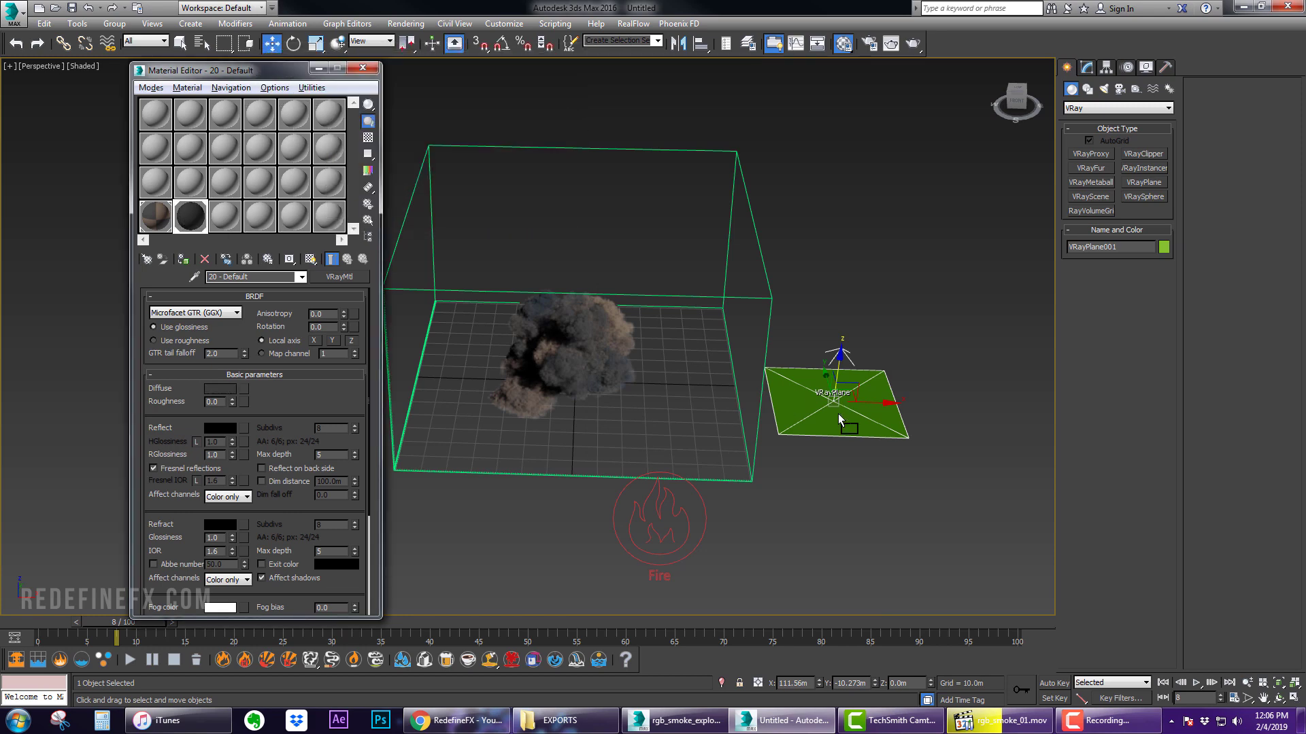
Create a VRaySun away from the container, aimed at the smoke, and accept adding the VRaySky environment map
left_click(1104, 88)
left_click(1101, 108)
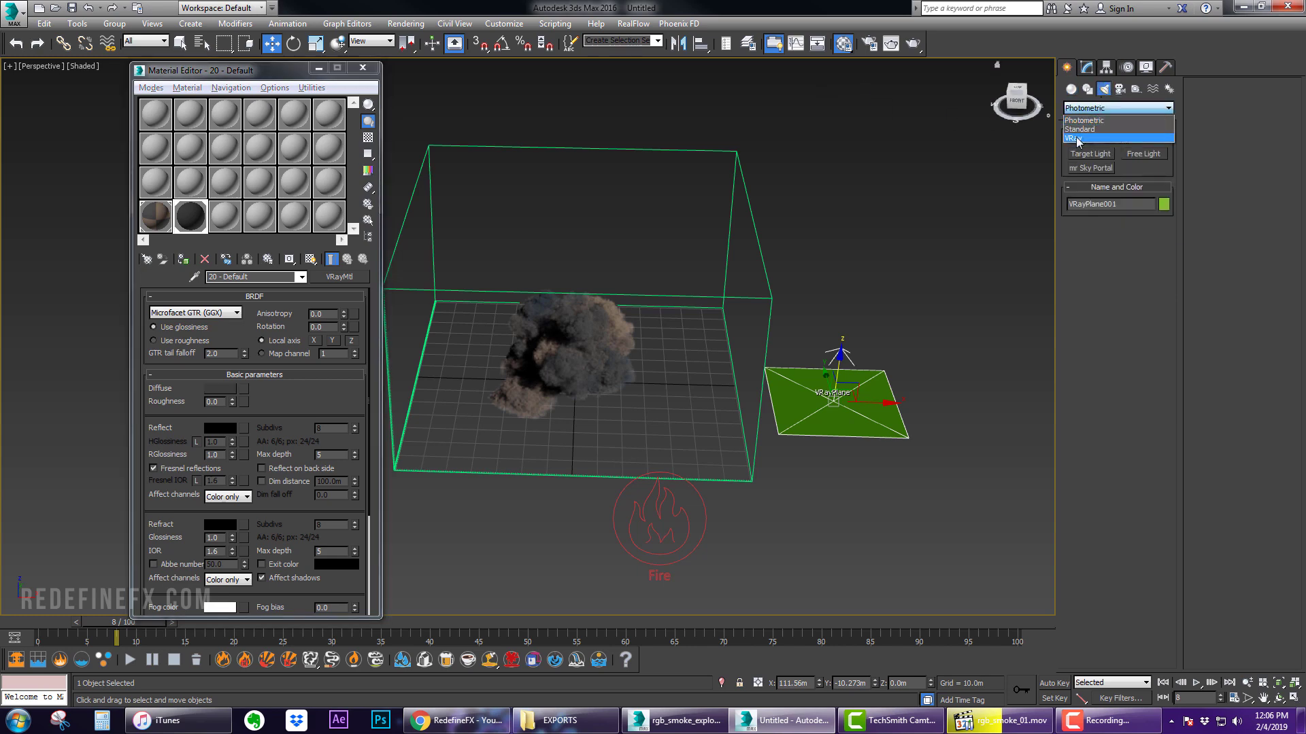
left_click(1109, 138)
left_click(1129, 169)
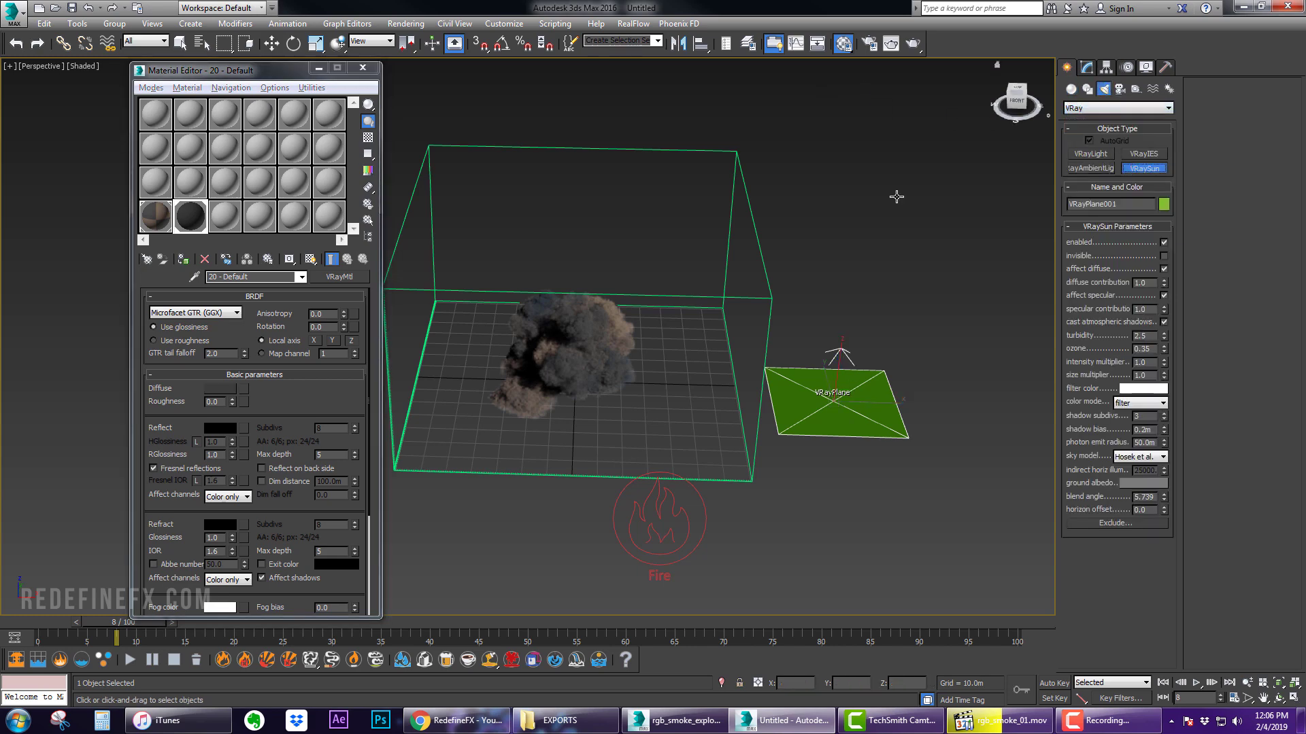
left_click(318, 68)
scroll(430, 298, "down", 5)
left_click_drag(268, 195, 506, 342)
left_click(672, 400)
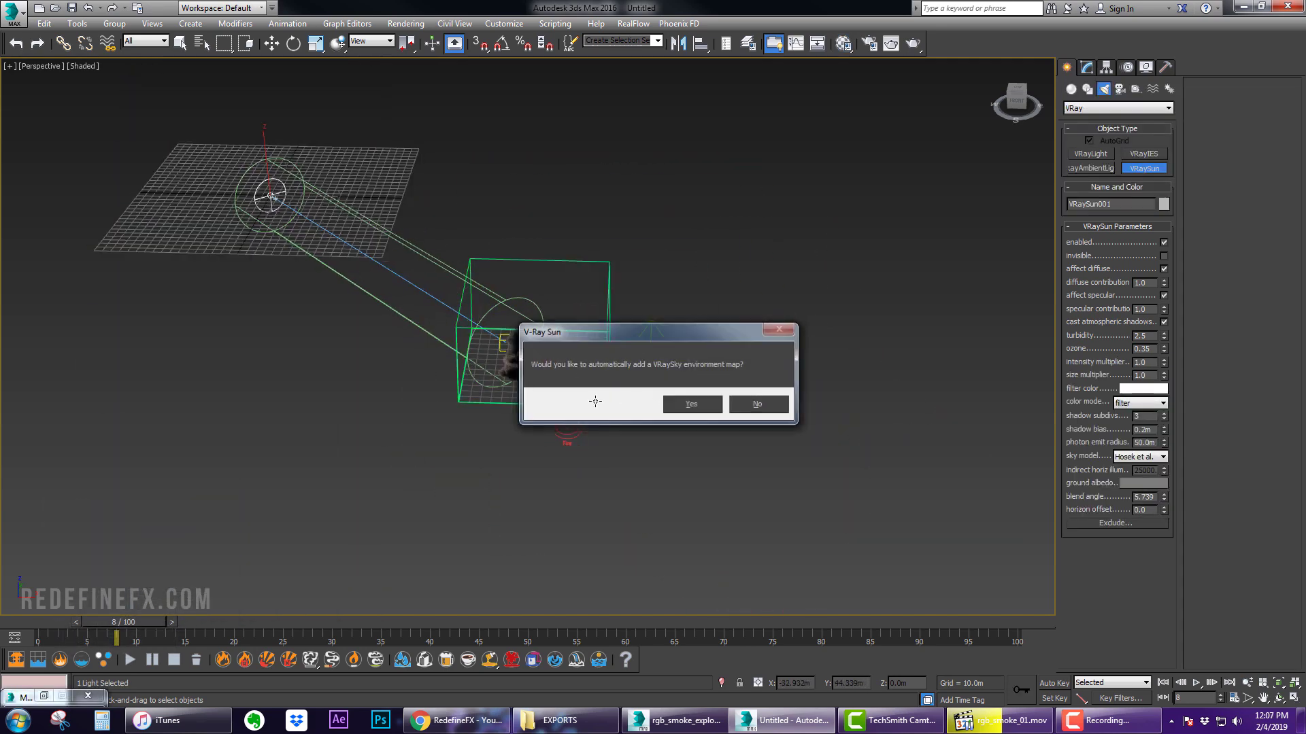
Raise the VRaySun to a height of about 446 m so it shines down on the smoke
mouse_move(388, 323)
middle_mouse_down()
mouse_move(436, 419)
mouse_move(369, 334)
middle_mouse_up()
key("w")
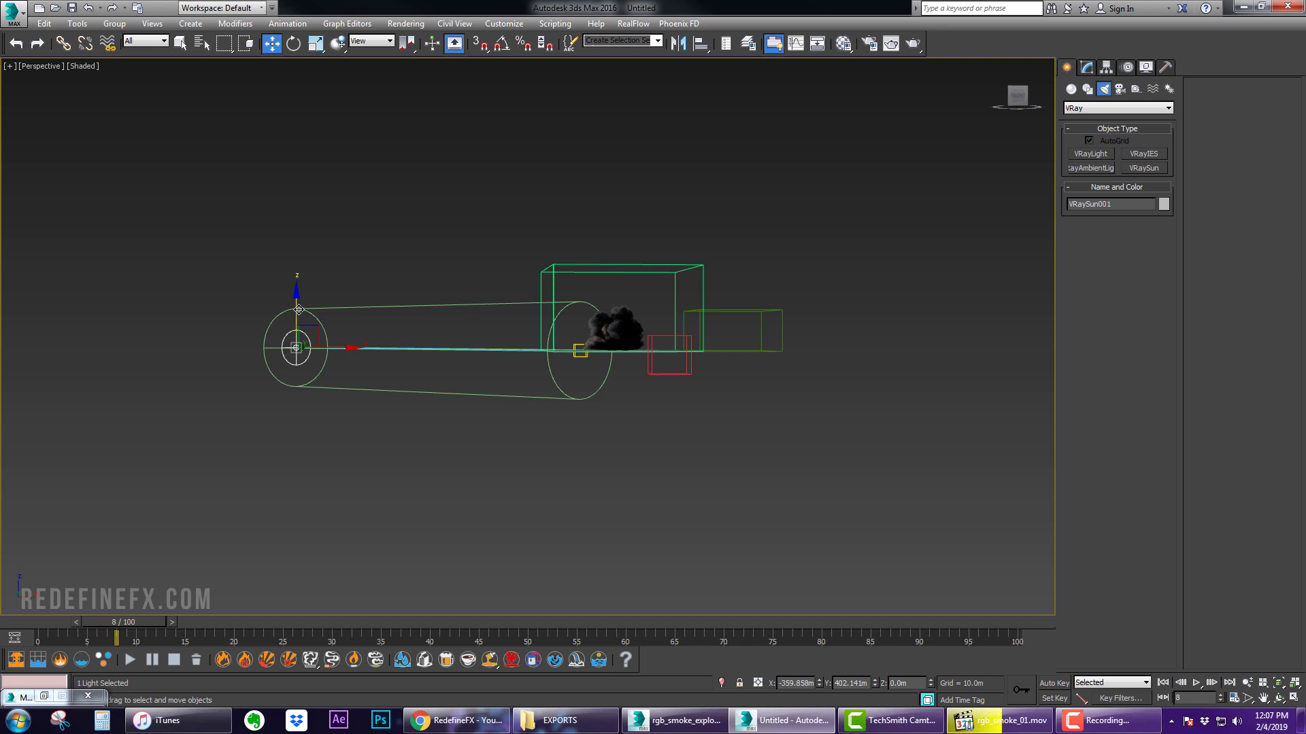
left_click_drag(299, 333, 323, 40)
middle_click_drag(378, 340, 379, 438)
scroll(379, 314, "down", 3)
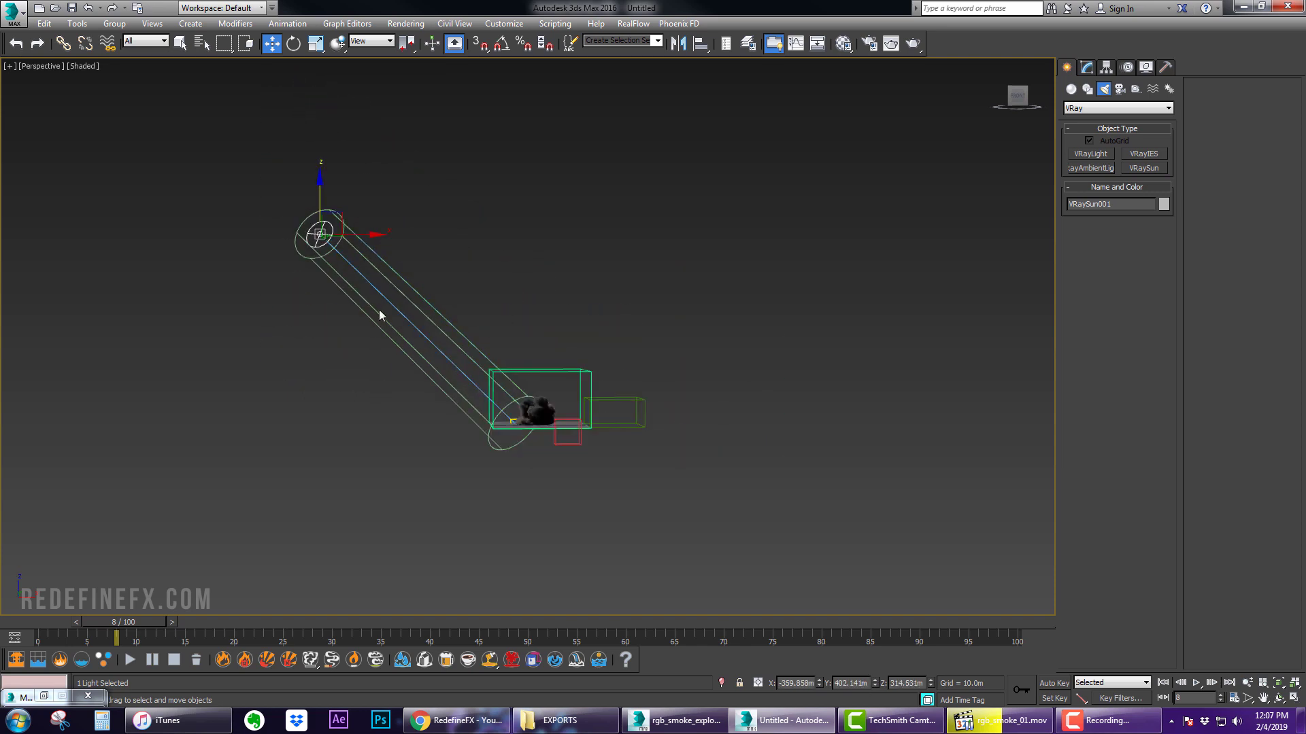
middle_click_drag(379, 315, 502, 357, "alt")
Set the scene's exposure control to VRay Exposure Control and close the environment settings
left_click(423, 24)
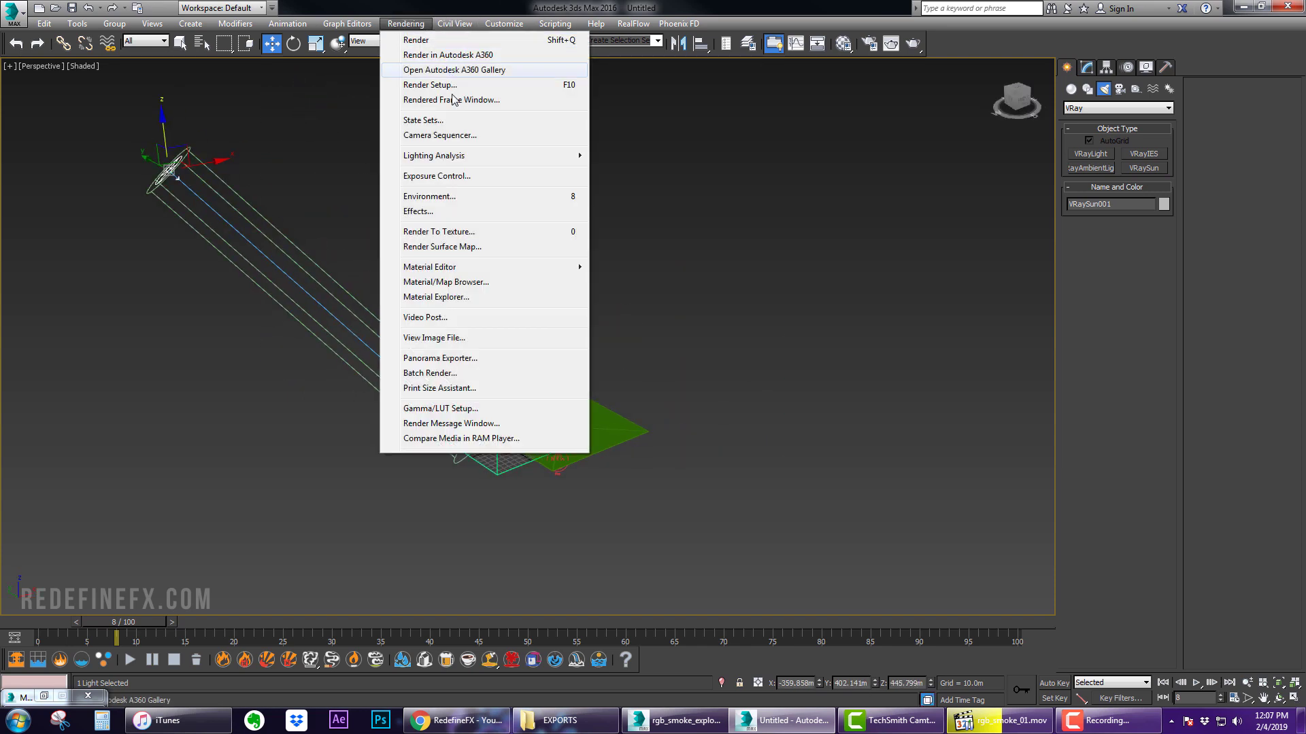
left_click(426, 197)
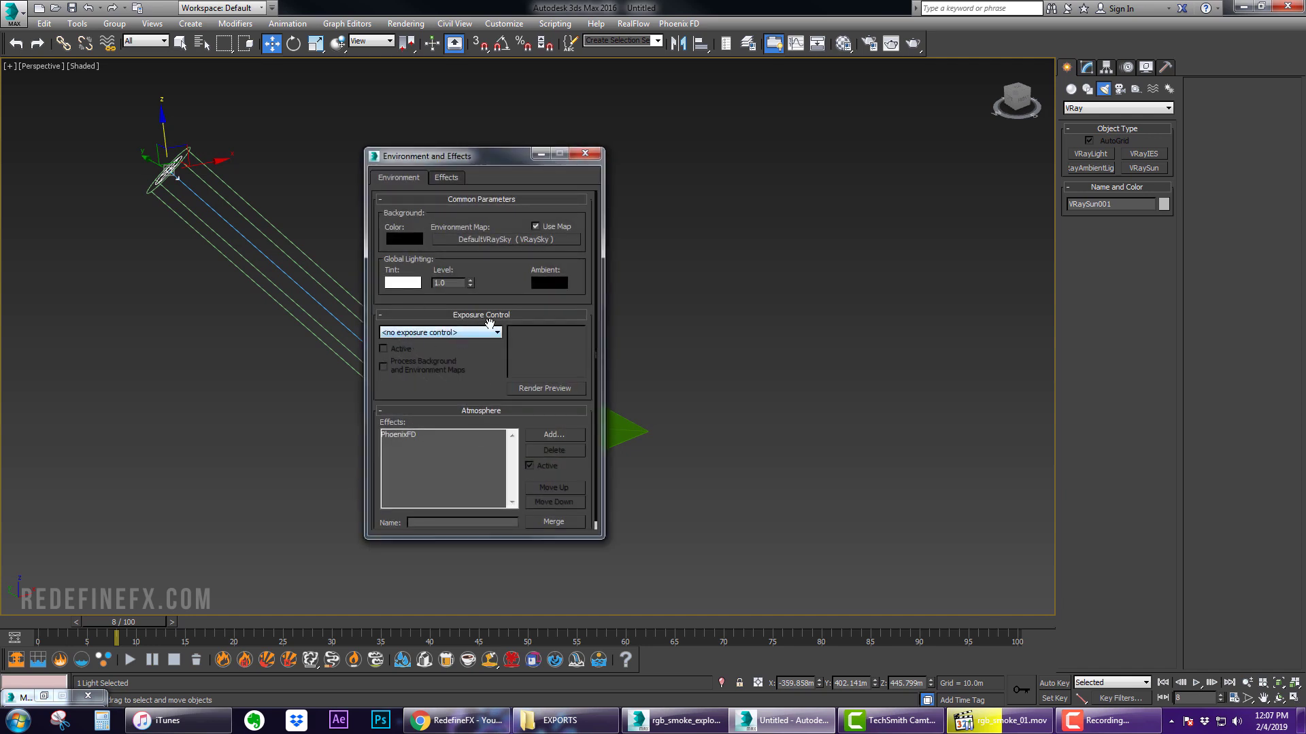
left_click(425, 336)
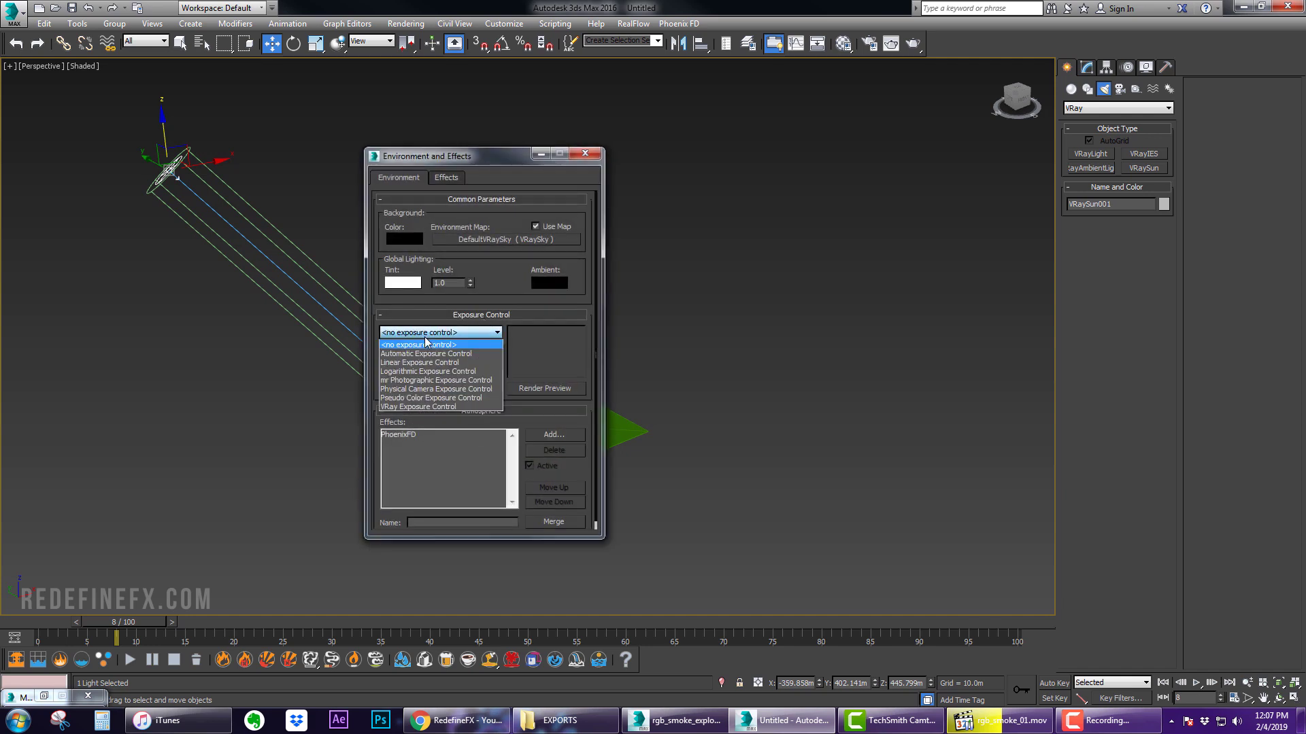
left_click(412, 407)
left_click(583, 154)
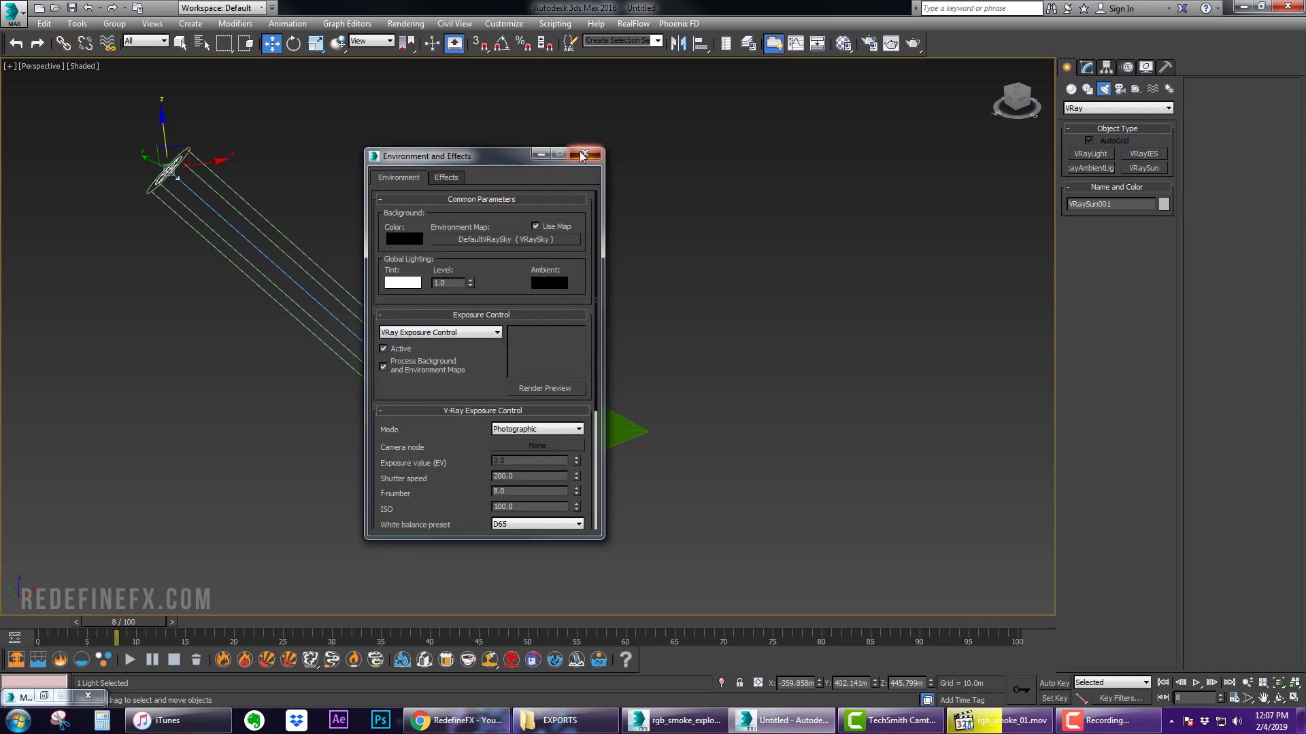
Frame the smoke closely in the perspective view and render frame 8
middle_click_drag(551, 341, 633, 296)
scroll(590, 426, "up", 10)
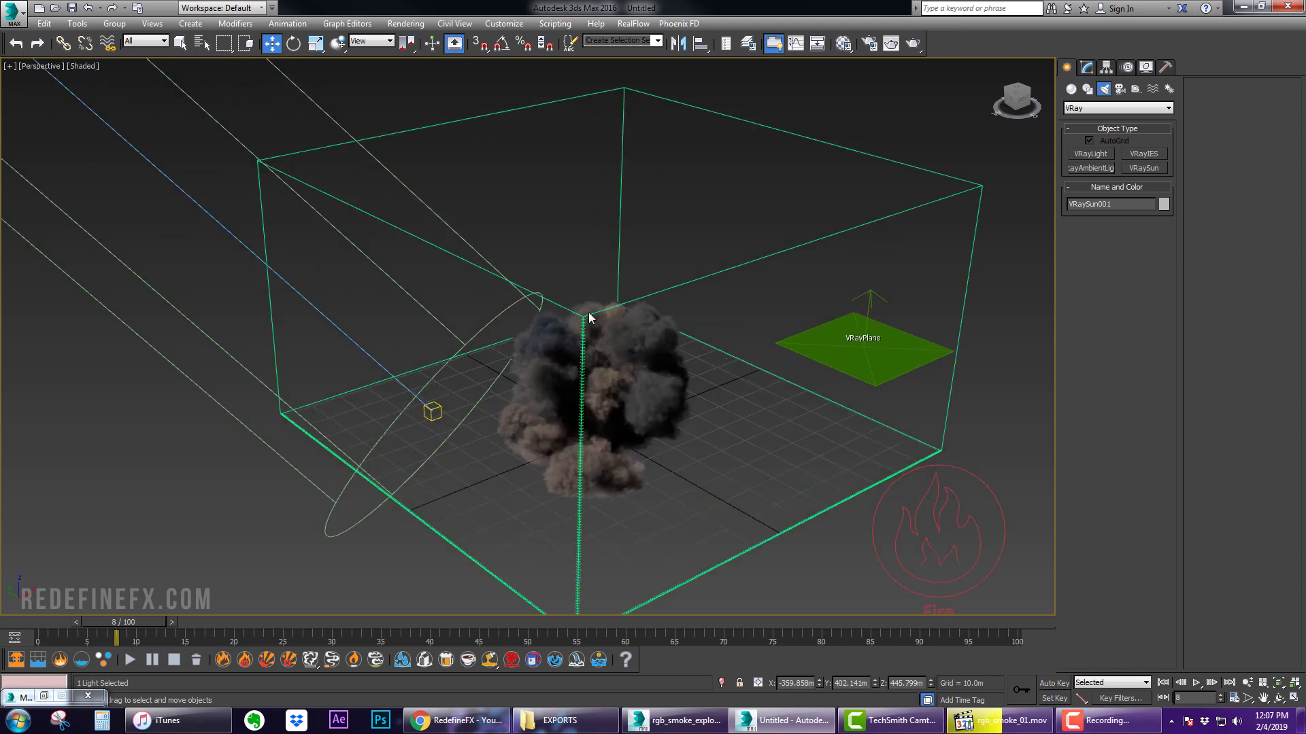
scroll(555, 241, "up", 5)
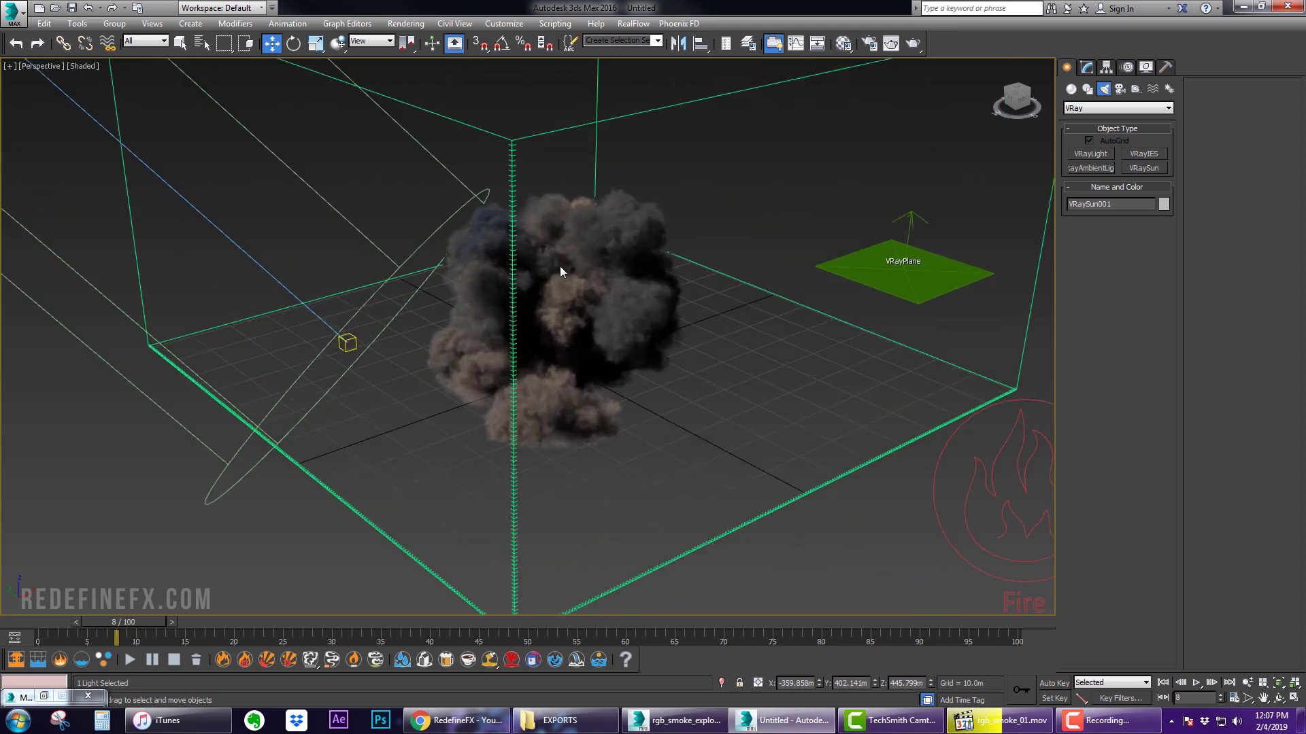
left_click(912, 44)
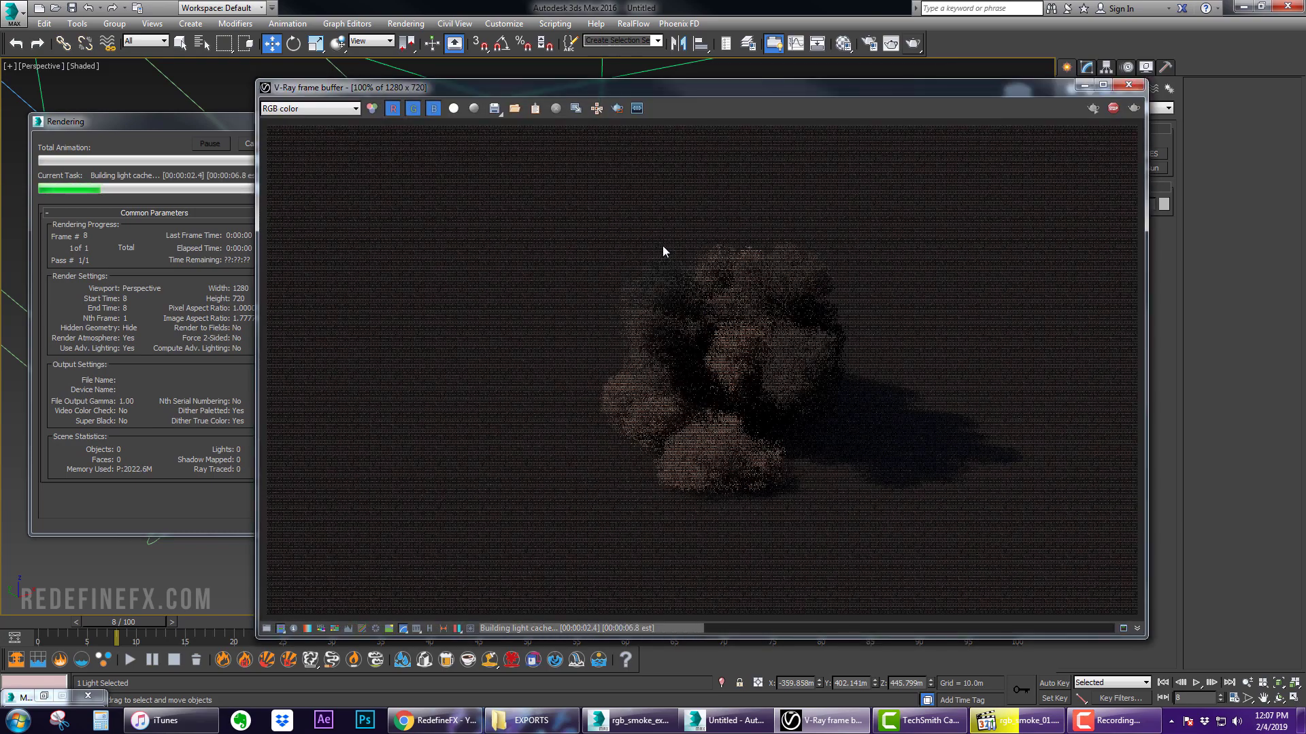
Play the rgb_smoke_01.mov reference video, examine an earlier moment of the explosion and minimize the player
left_click(1016, 721)
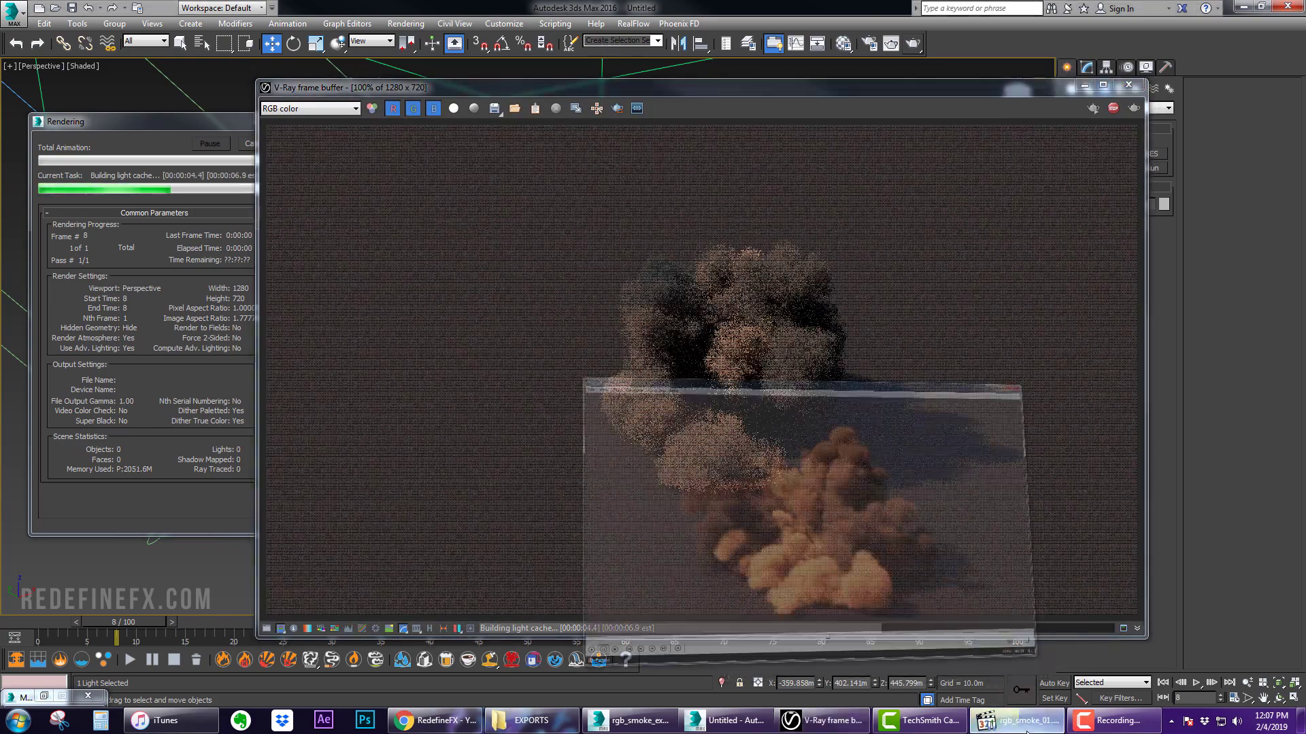
key("space")
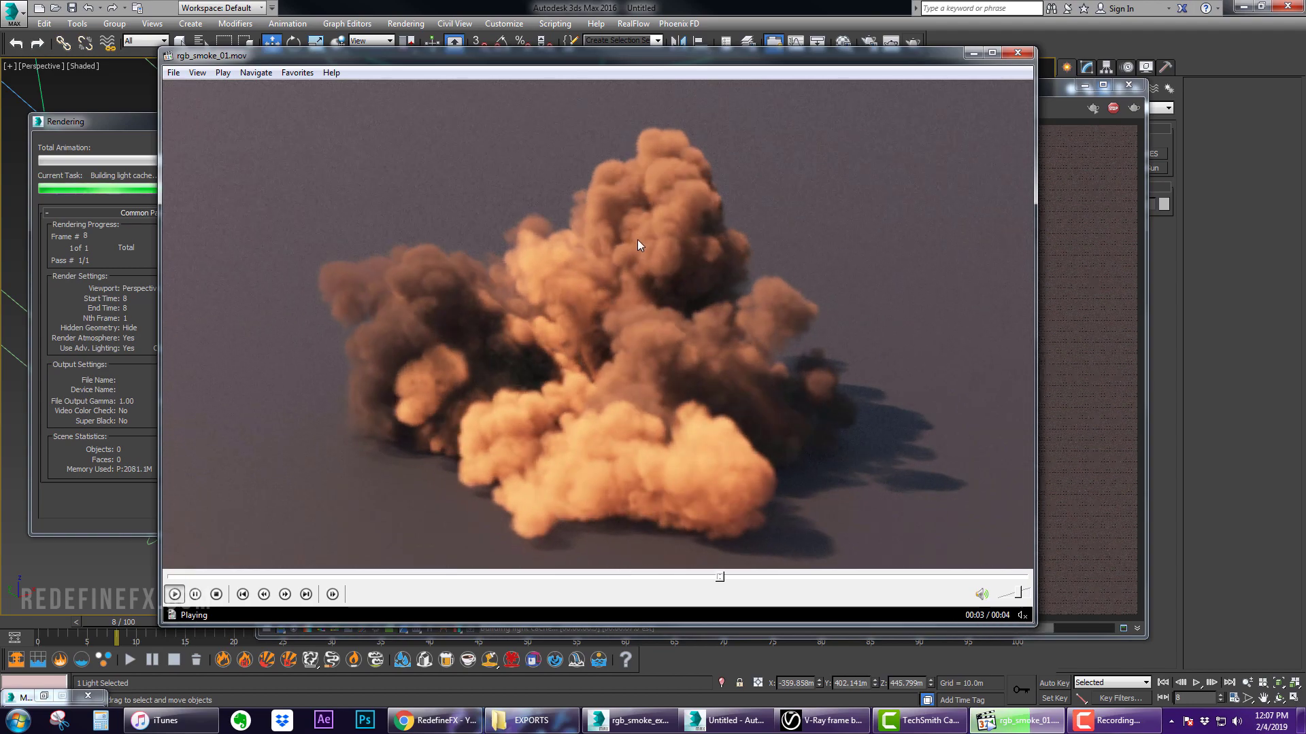
key("space")
left_click(332, 575)
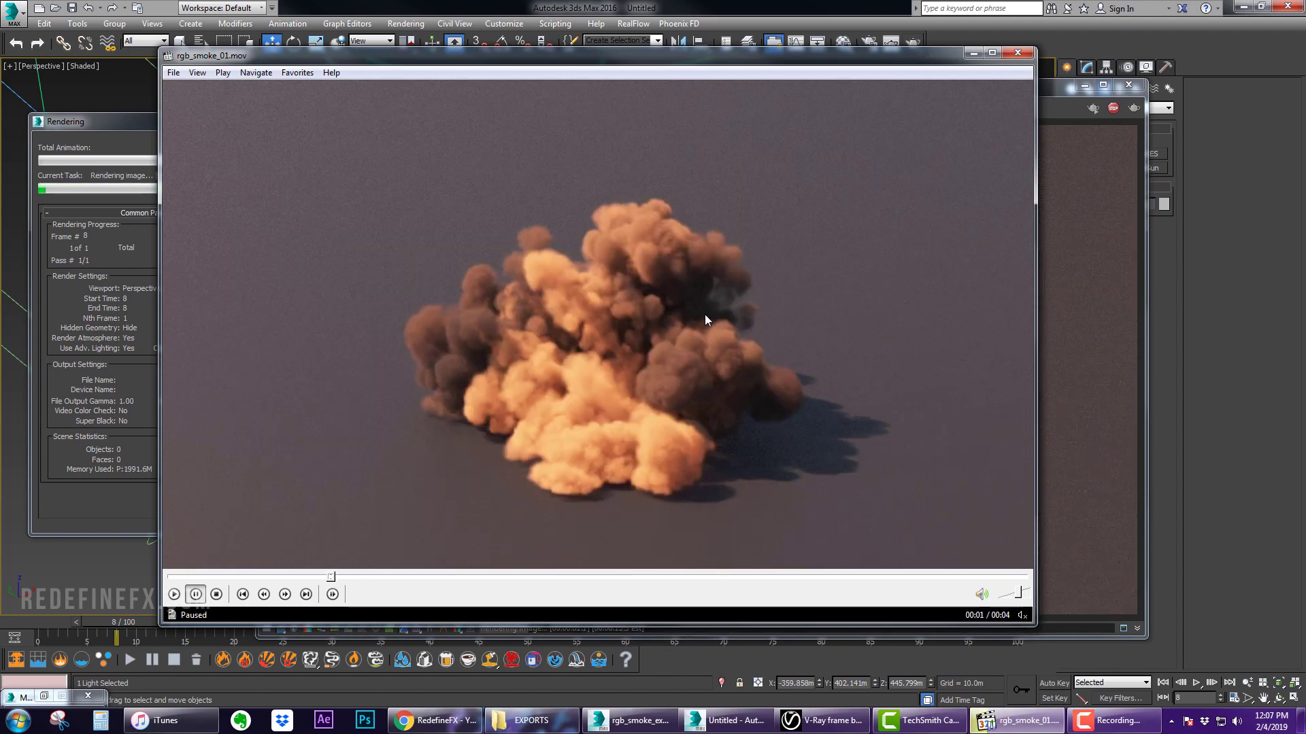
key("space")
key("space")
left_click(974, 53)
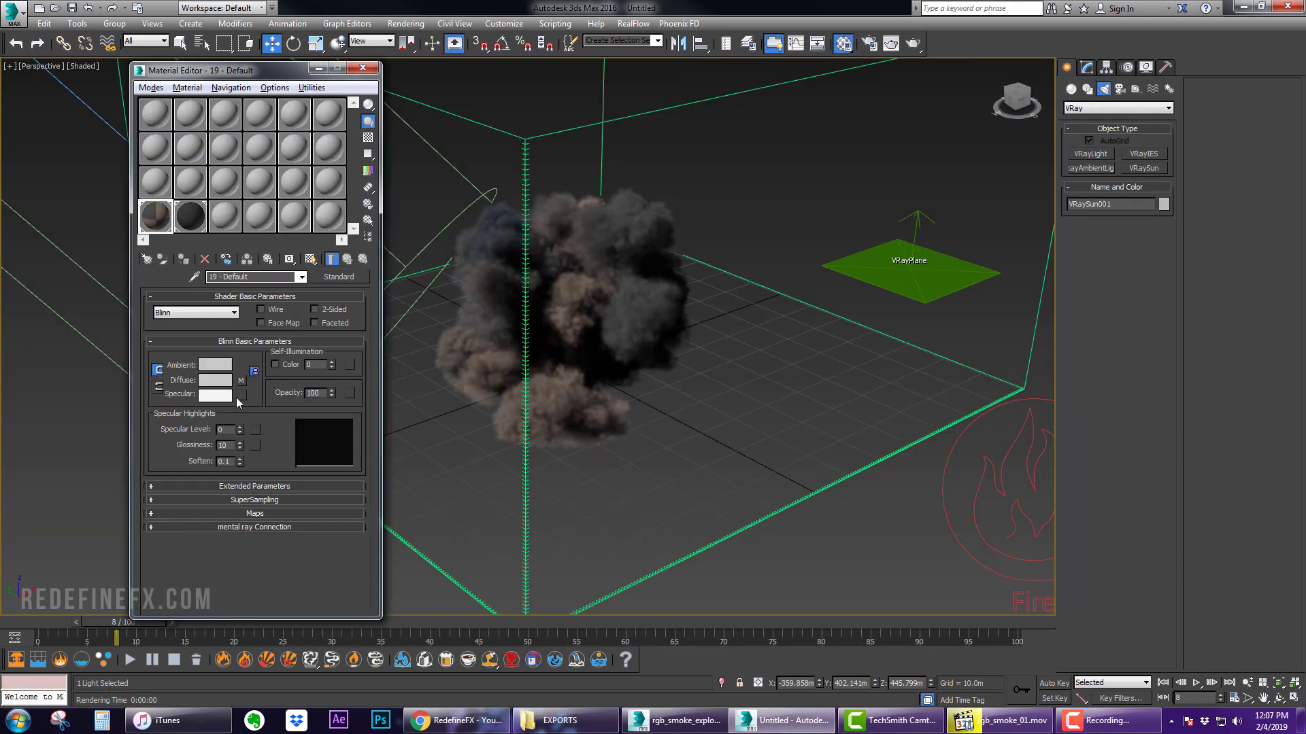
Review the checker map in the smoke material's diffuse slot and browse the alternative map types without choosing one
left_click(304, 398)
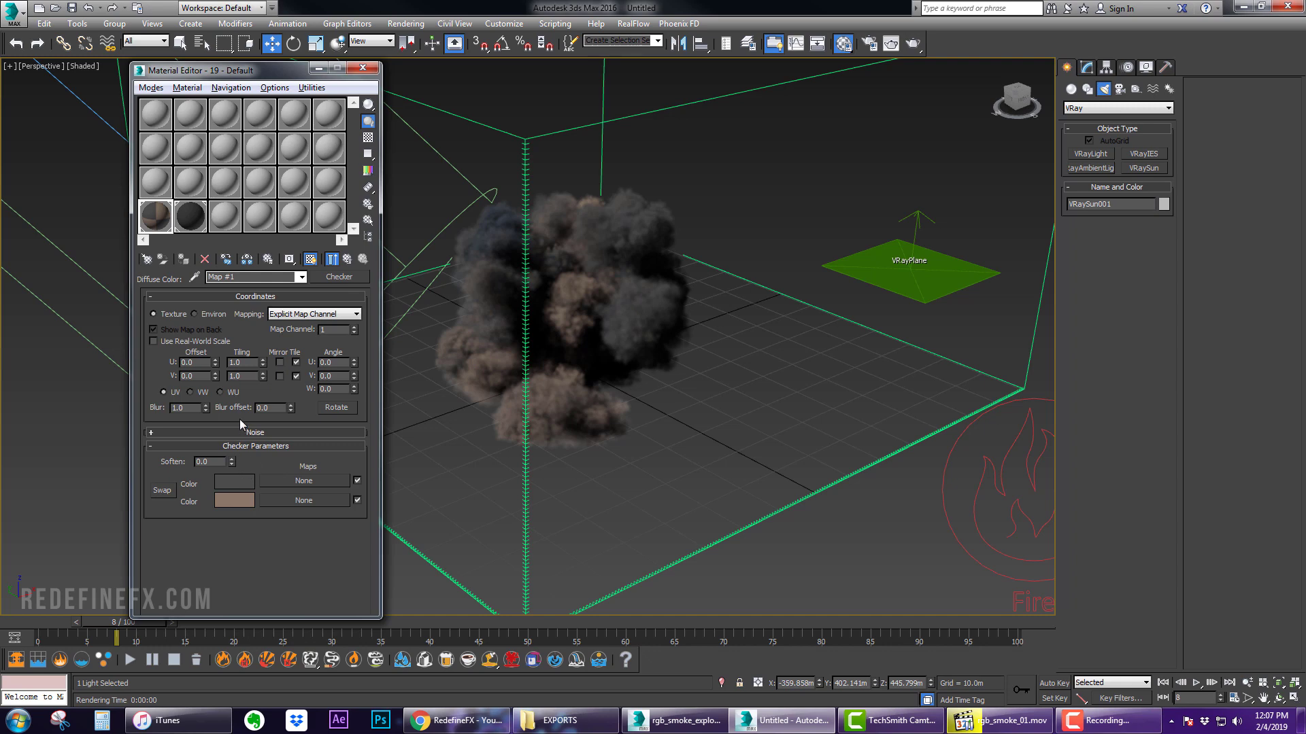
middle_click_drag(590, 283, 544, 306, "alt")
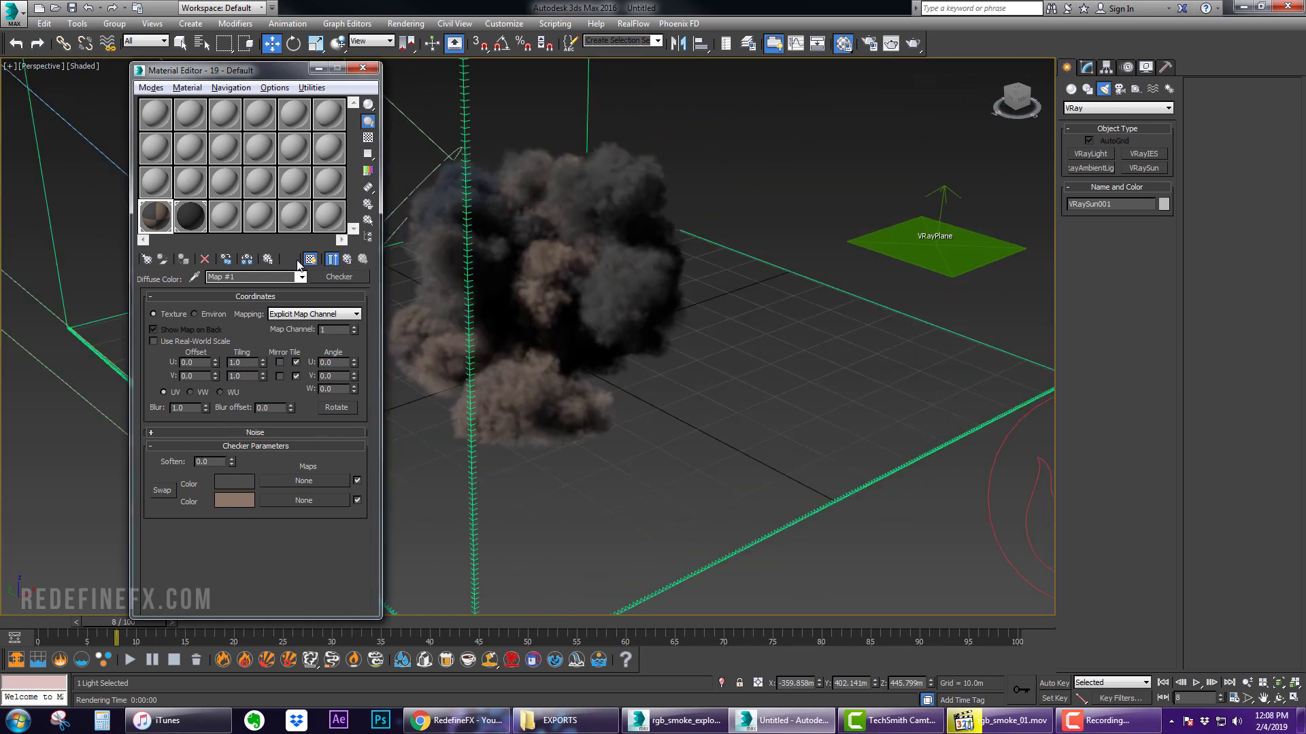
left_click(333, 277)
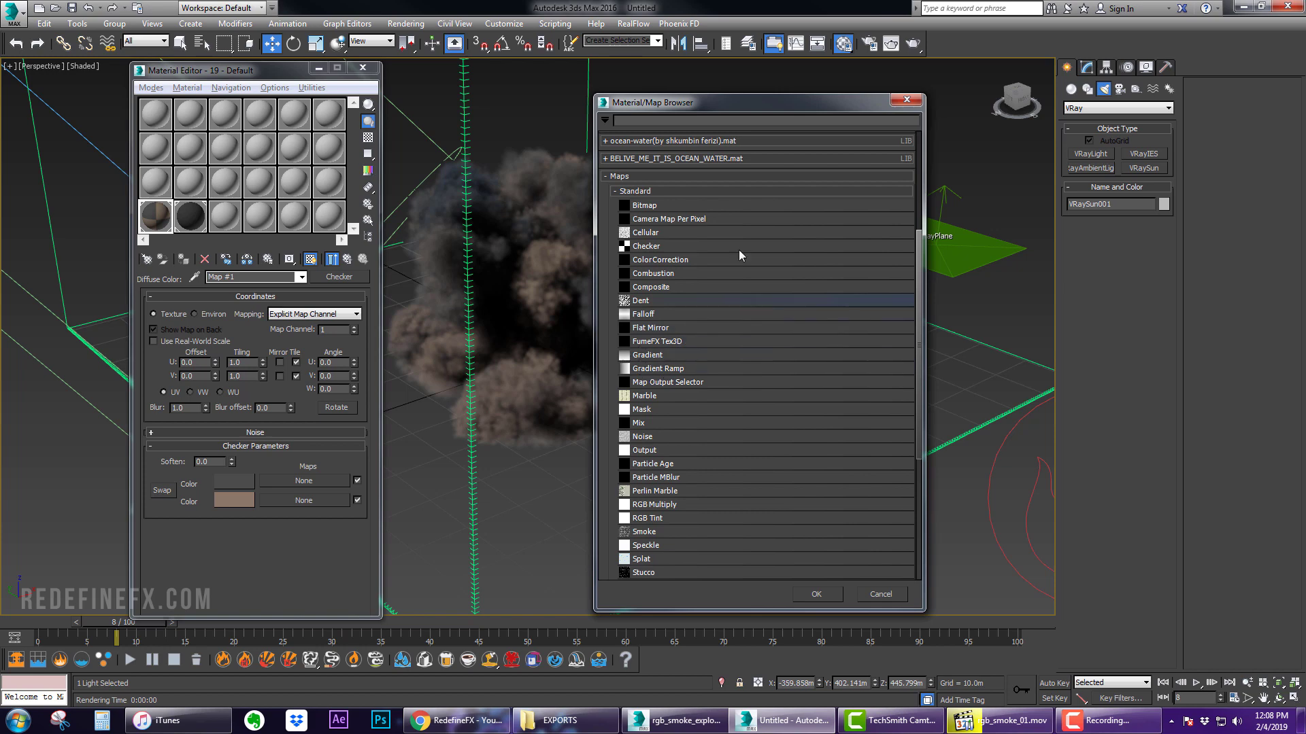
left_click(907, 100)
scroll(574, 299, "up", 4)
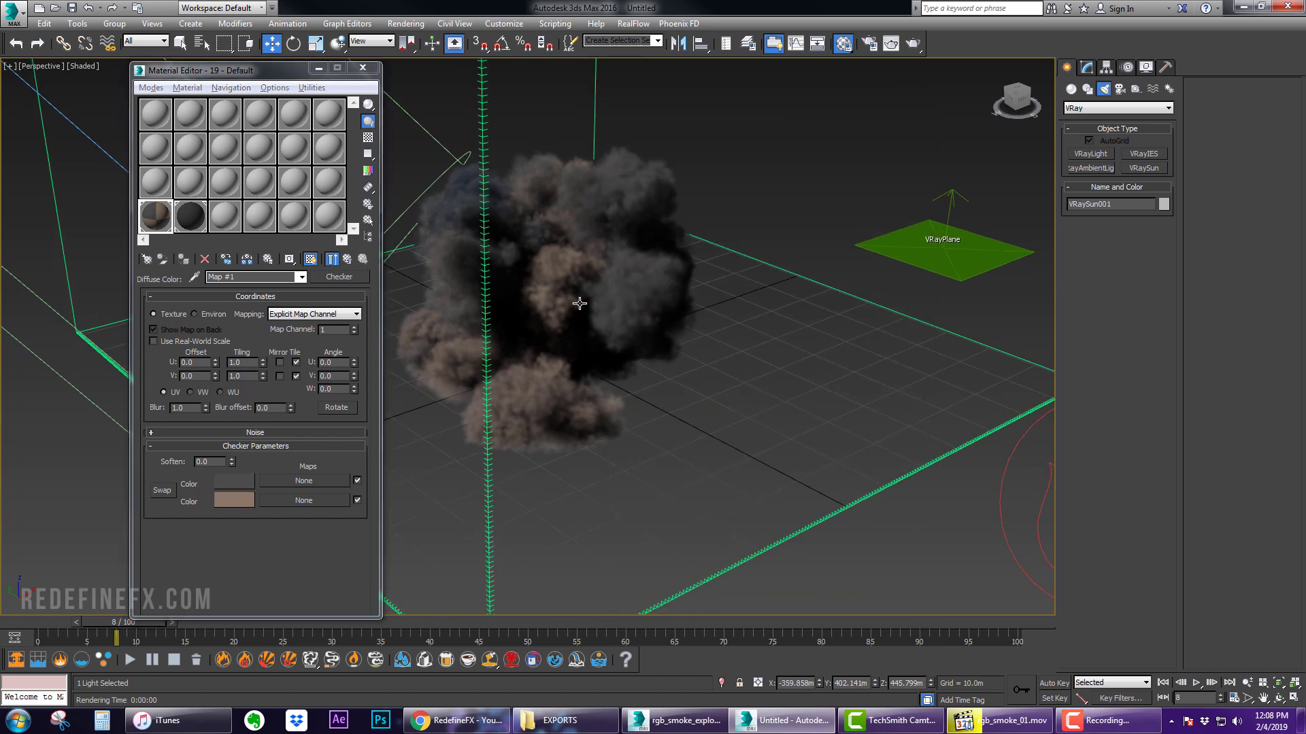
middle_click_drag(580, 300, 671, 291, "alt")
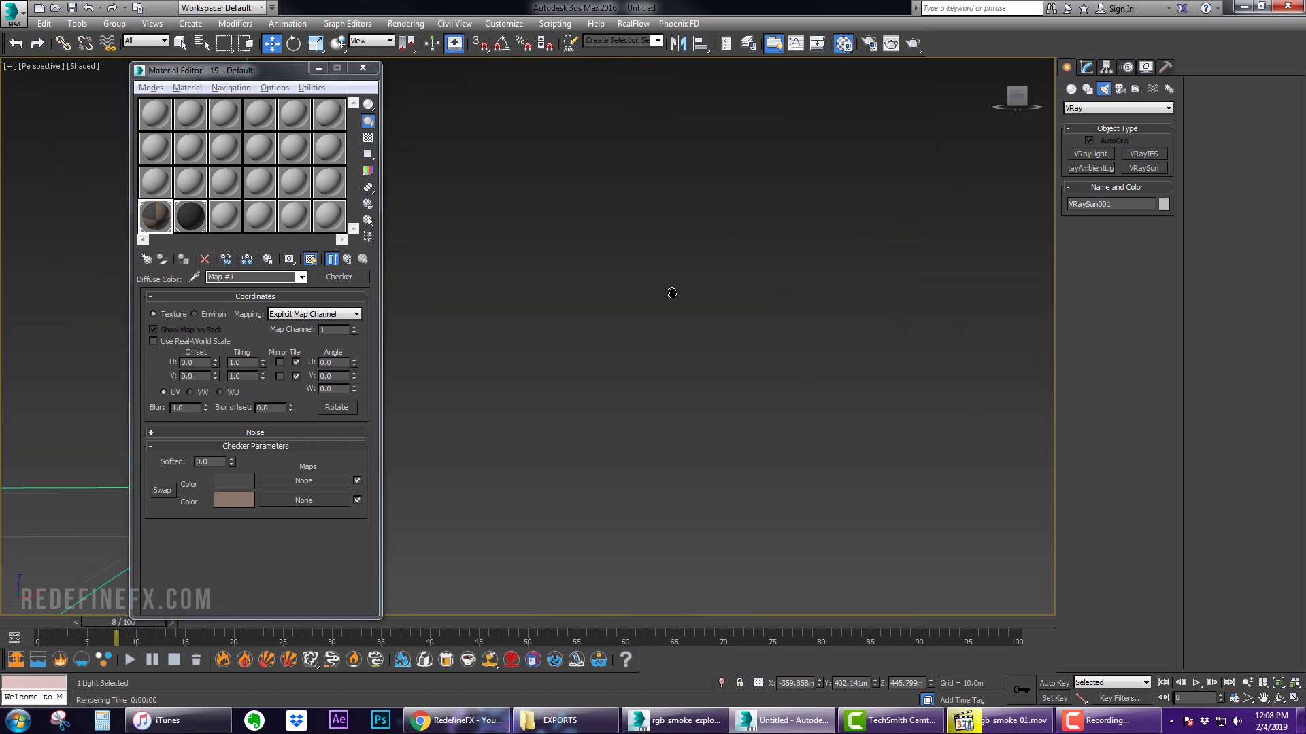
scroll(670, 292, "down", 2)
middle_click_drag(553, 277, 558, 332)
scroll(455, 272, "down", 8)
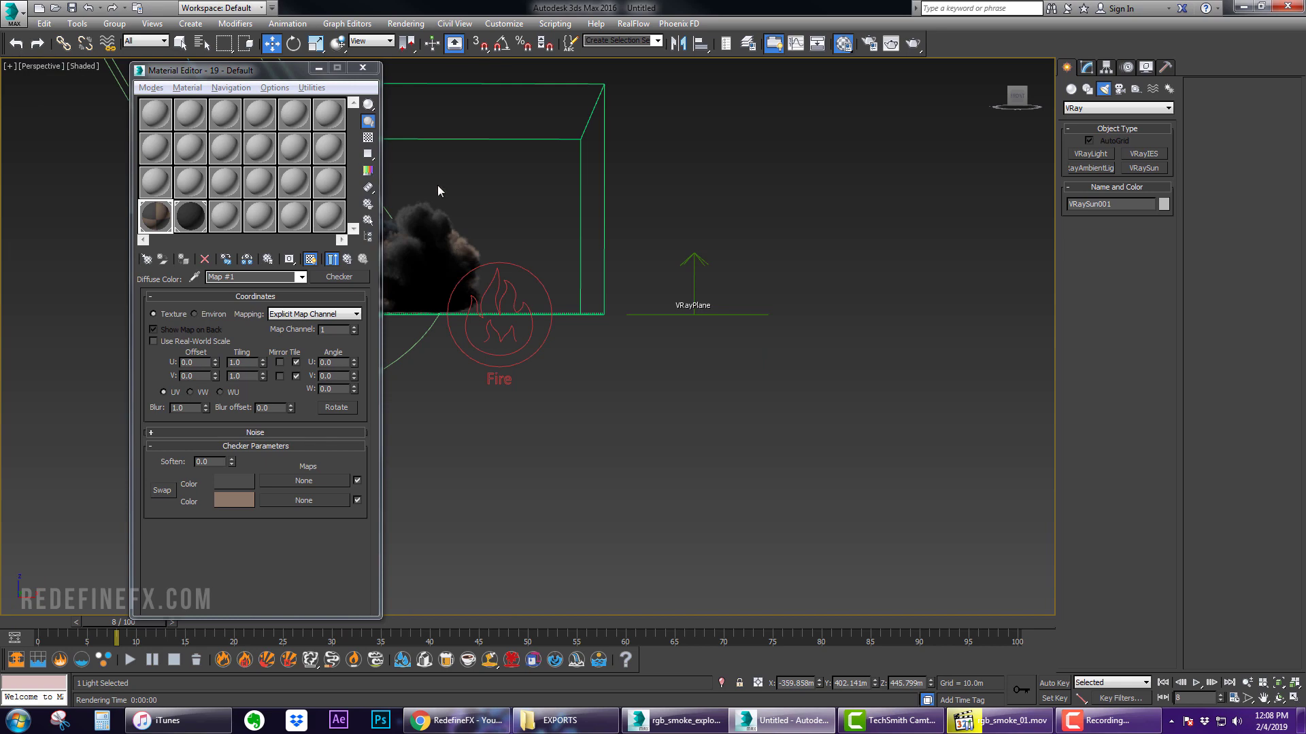
middle_click_drag(452, 295, 501, 309)
scroll(617, 355, "up", 5)
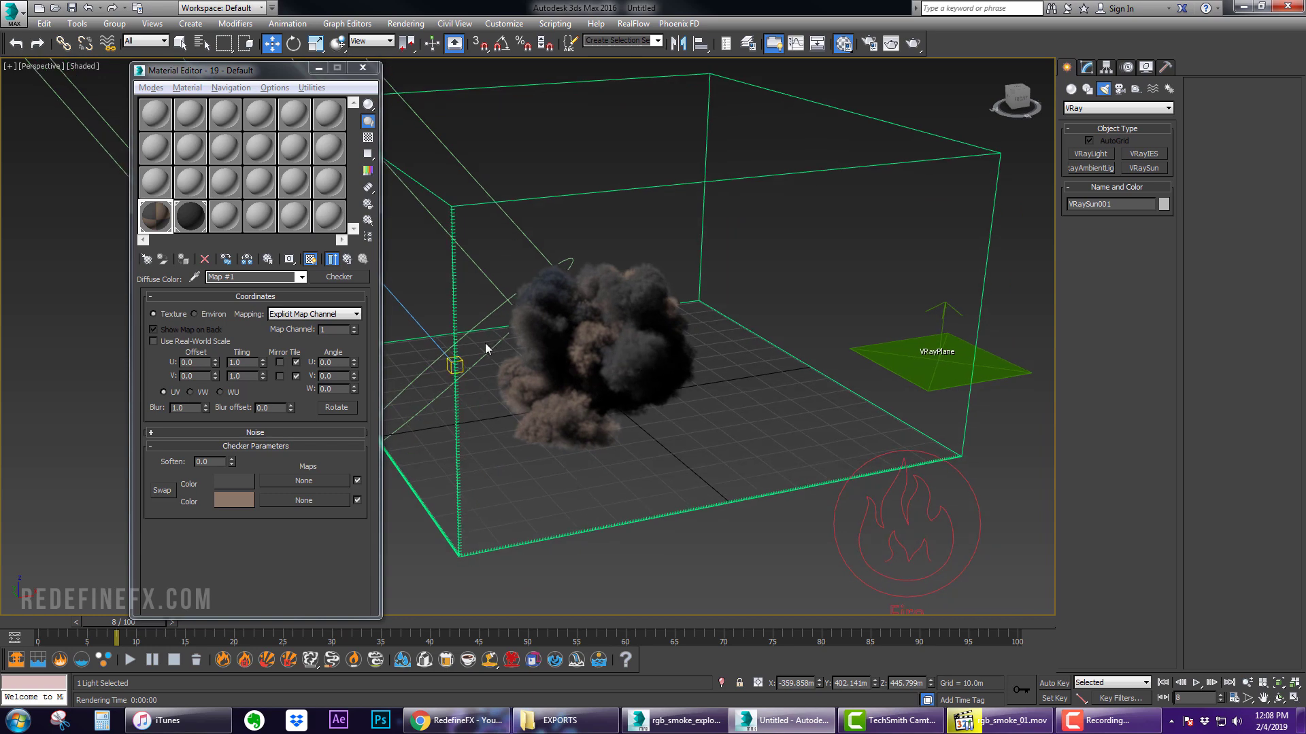
Switch to Chrome and look through the tutorials on the RedefineFX YouTube channel page
left_click(454, 720)
scroll(452, 406, "down", 4)
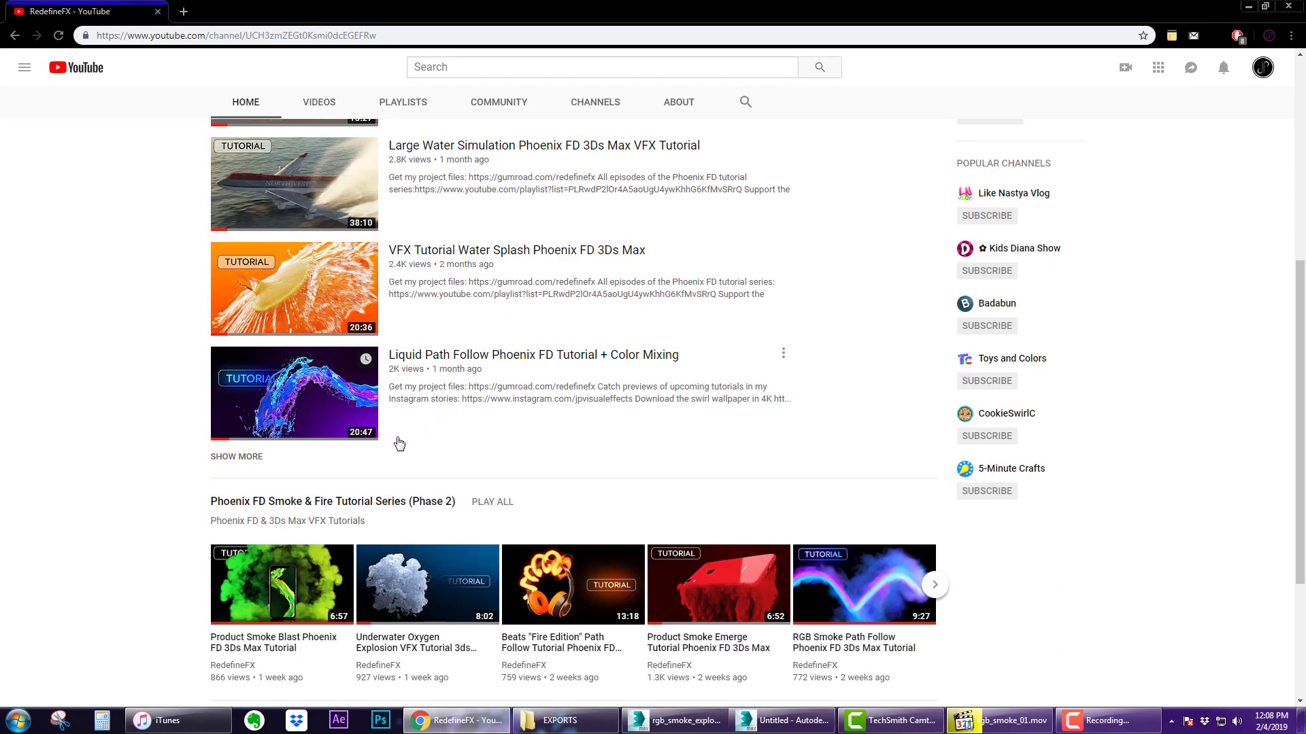
scroll(399, 443, "down", 3)
scroll(437, 516, "up", 8)
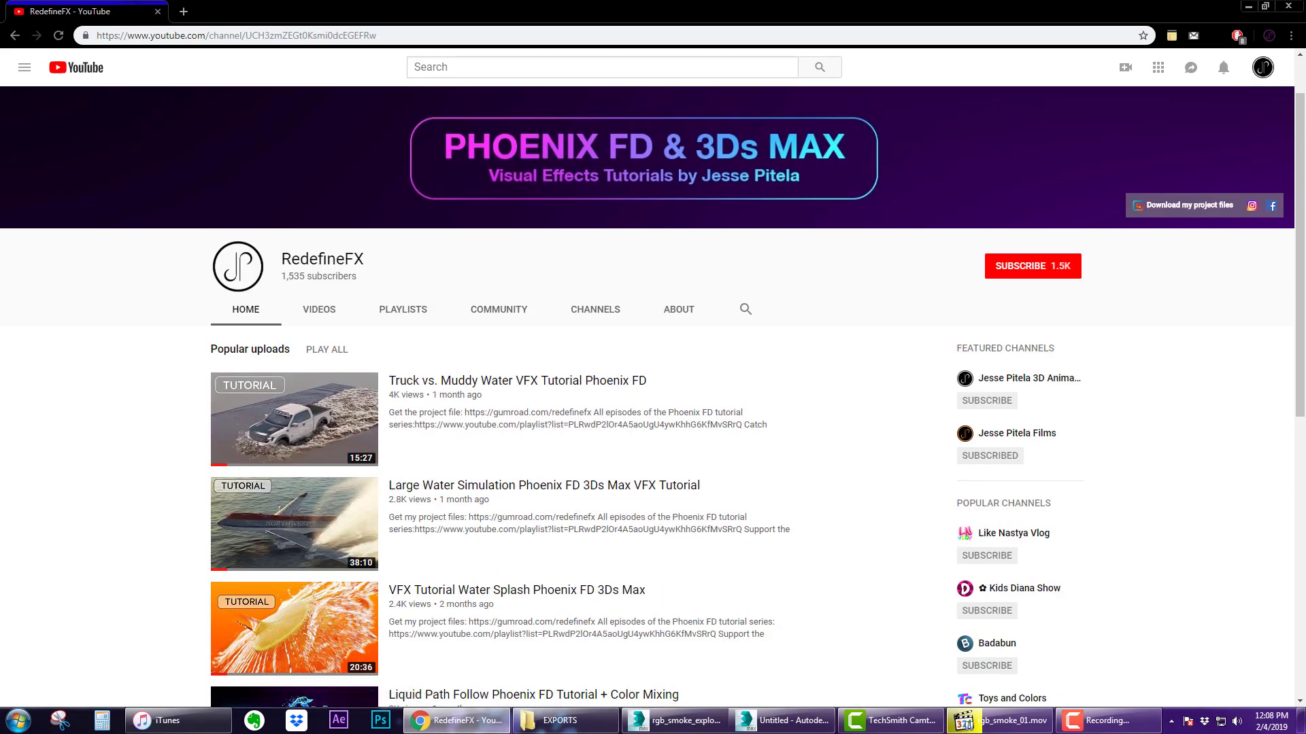